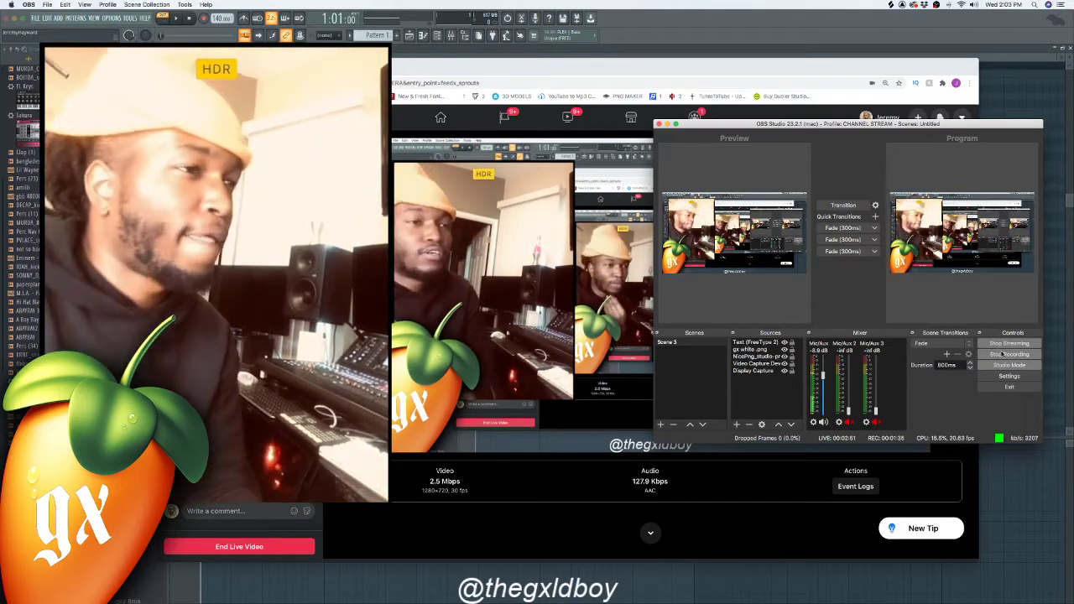
Step: Switch to FL Studio, glance at the channel rack, and raise the system volume
left_click(378, 599)
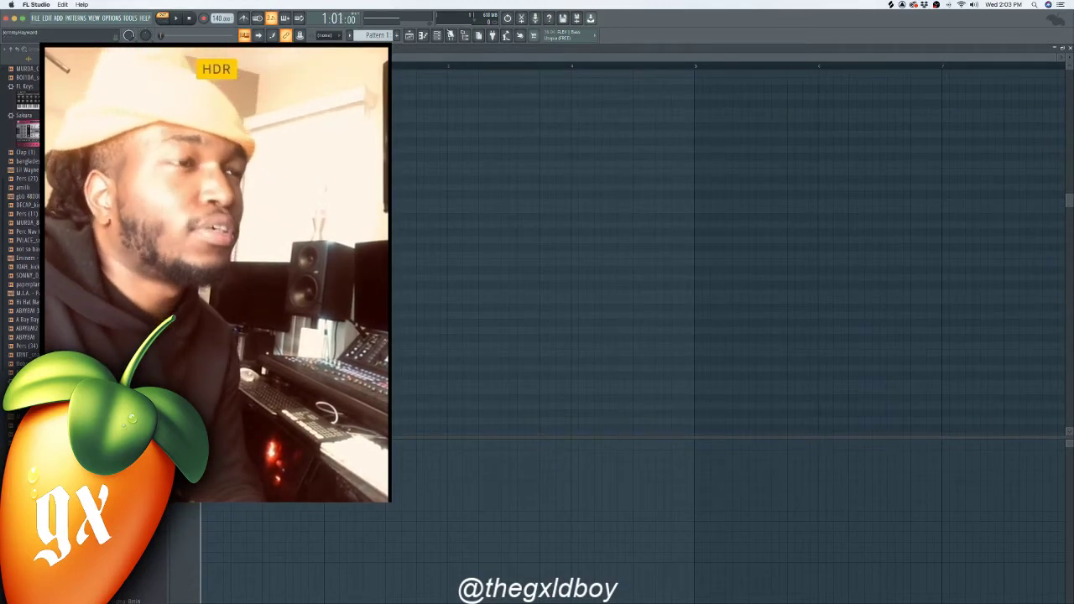
left_click(437, 35)
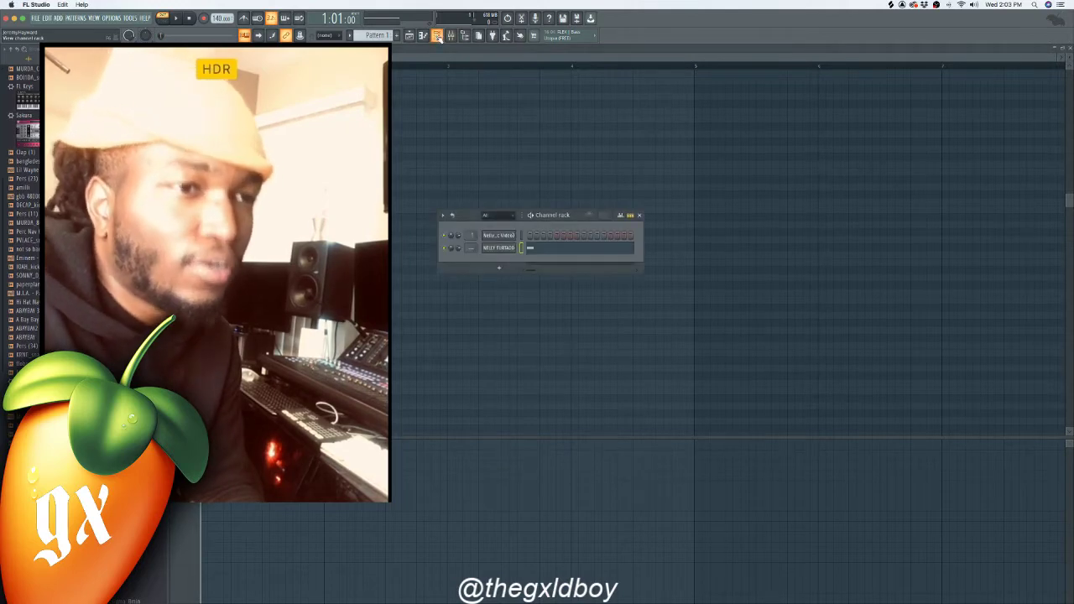
left_click(438, 36)
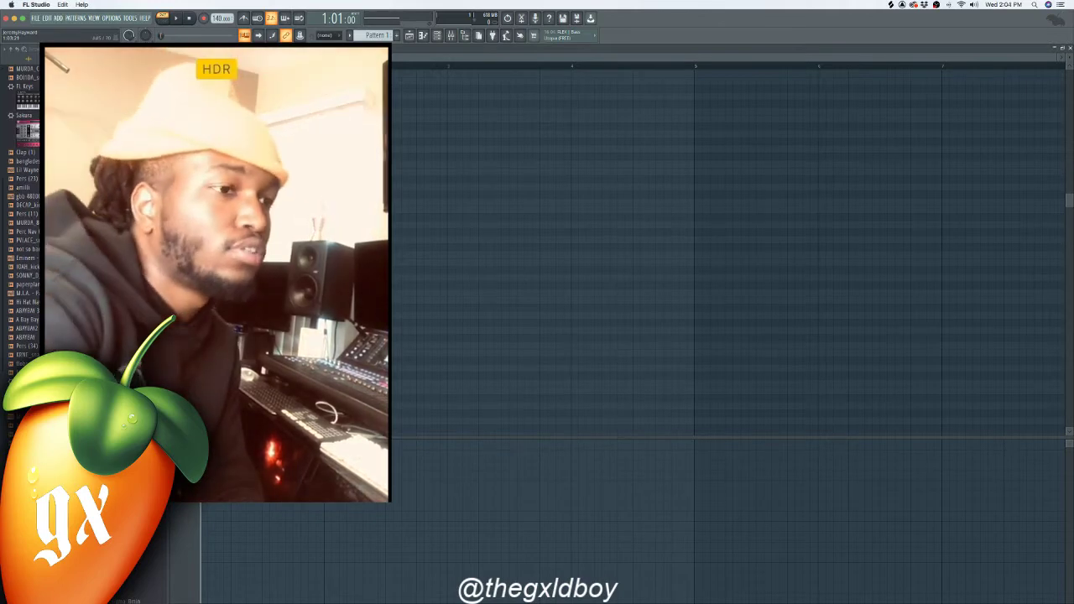
key("XF86AudioRaiseVolume")
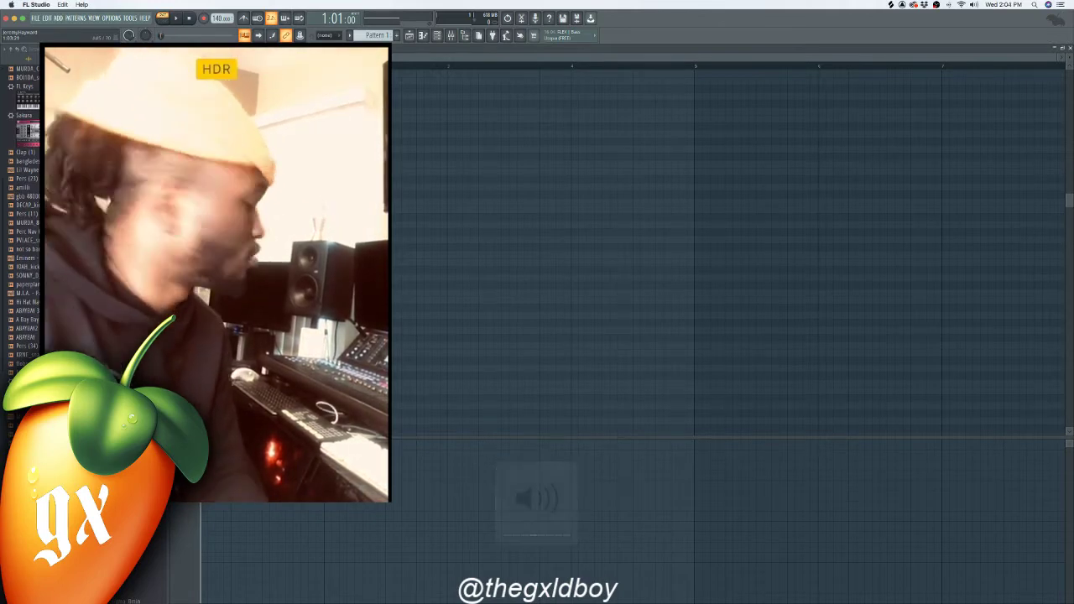
Step: Start and stop playback of Pattern 1 several times to audition it from the beginning
key("space")
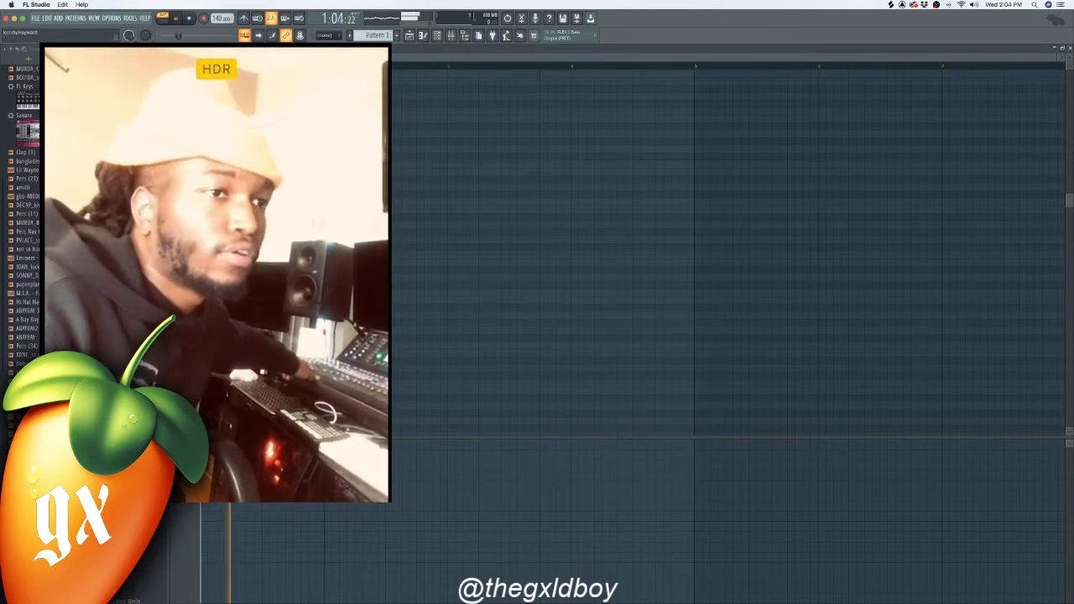
key("space")
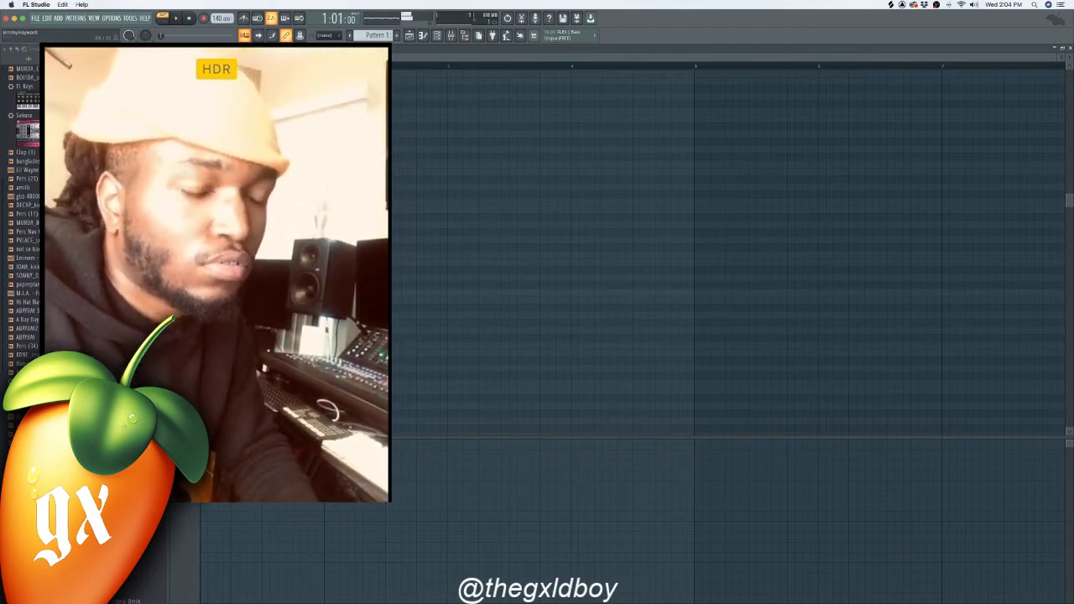
key("space")
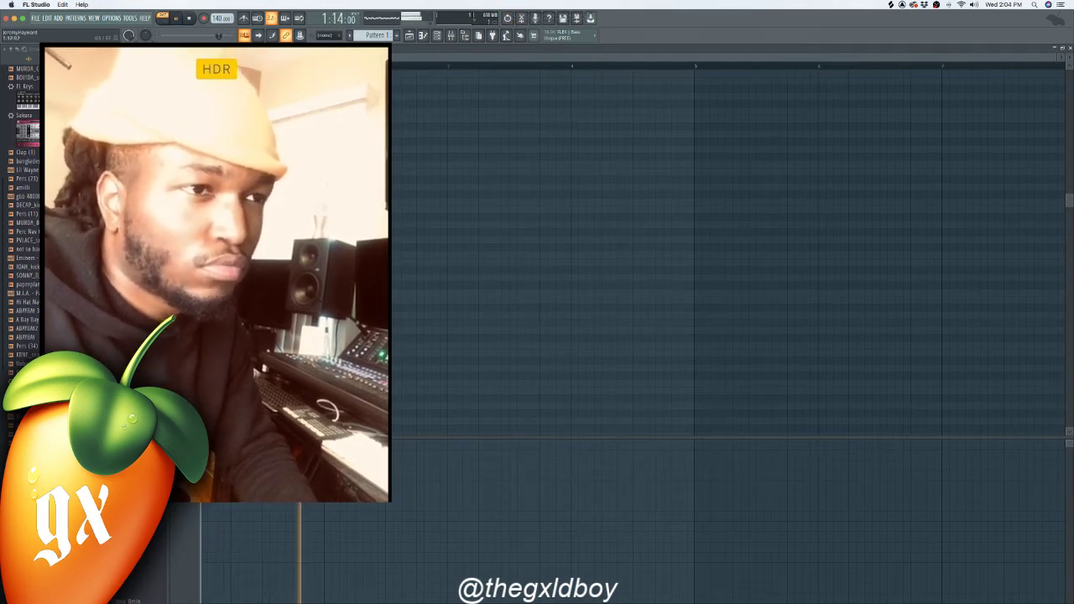
key("space")
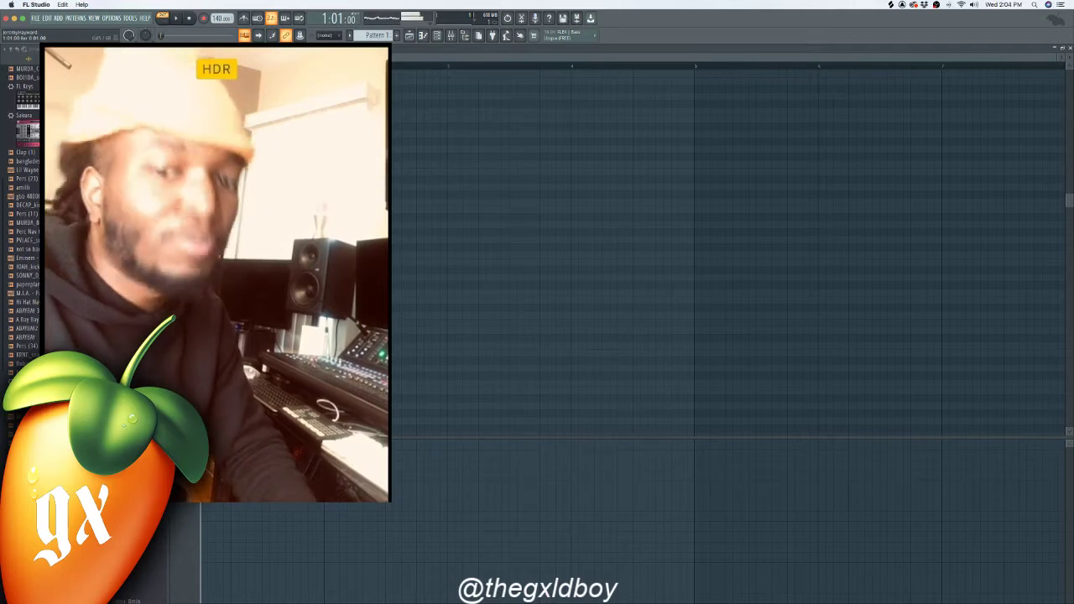
key("space")
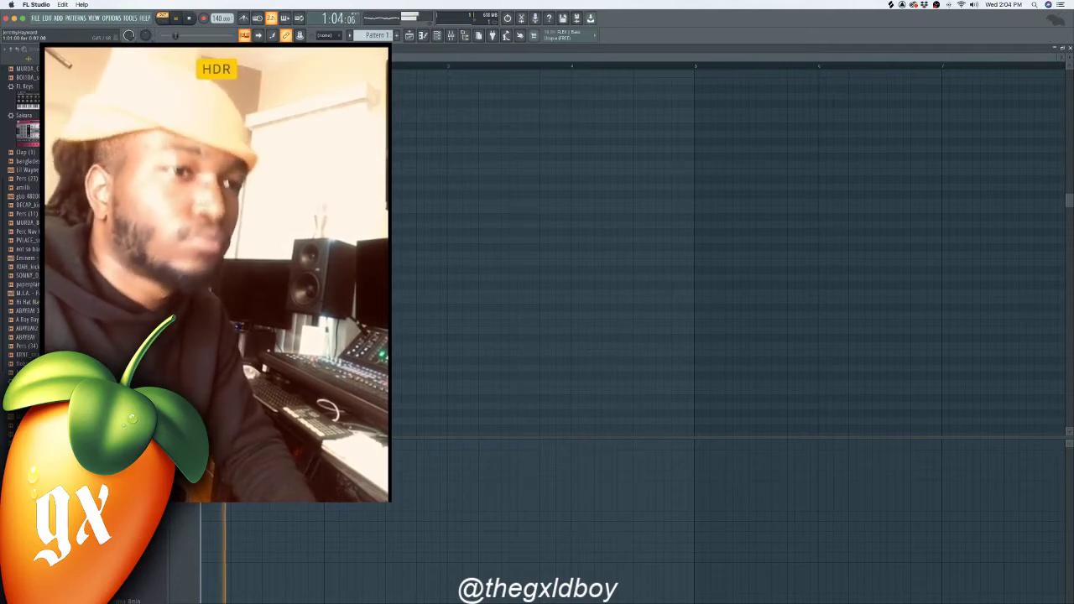
Step: Place one-bar sample notes on the same pitch at bars 1, 2 and 3, extending the third through bar 4
left_click_drag(209, 322, 422, 335)
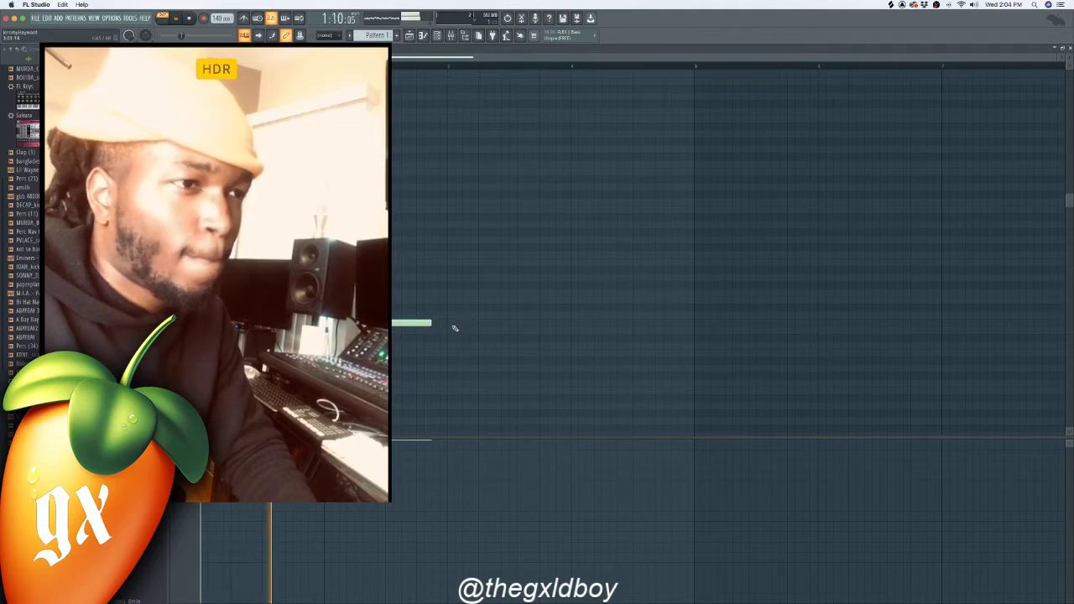
key("space")
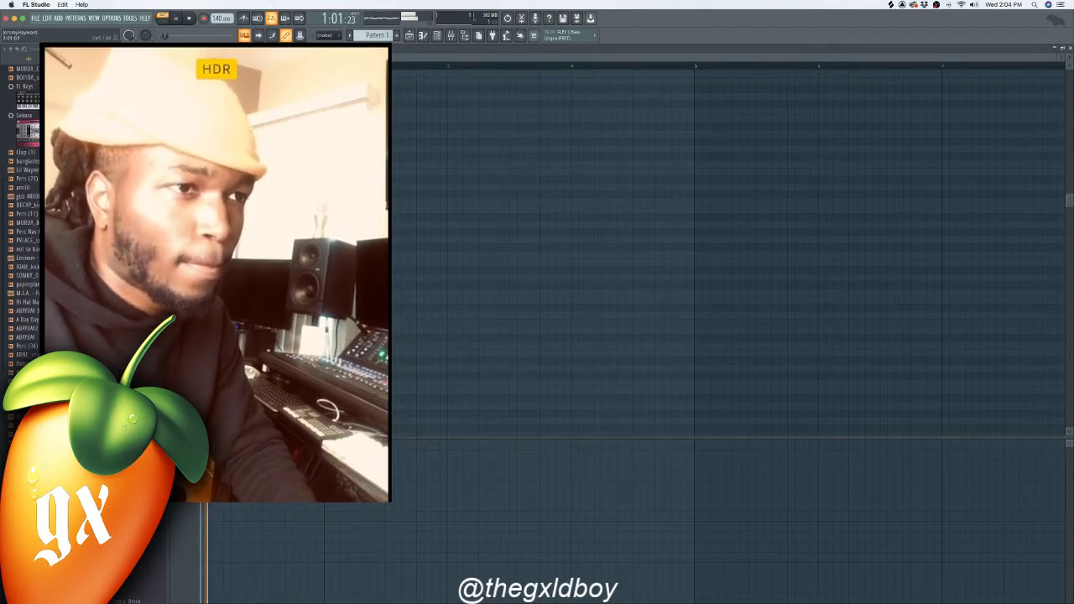
left_click(325, 323)
left_click(450, 323)
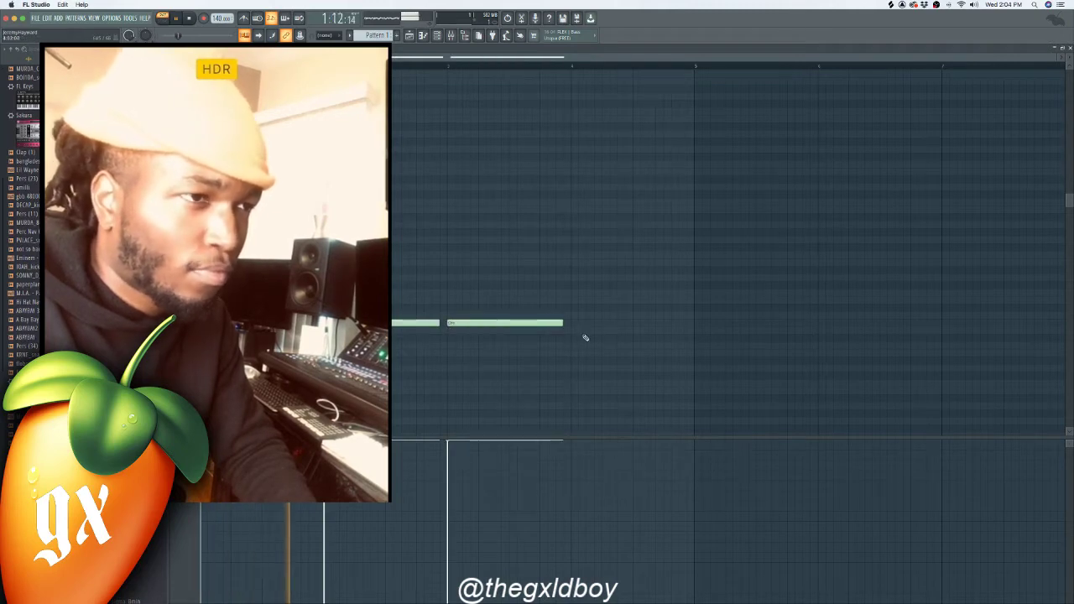
left_click(576, 323)
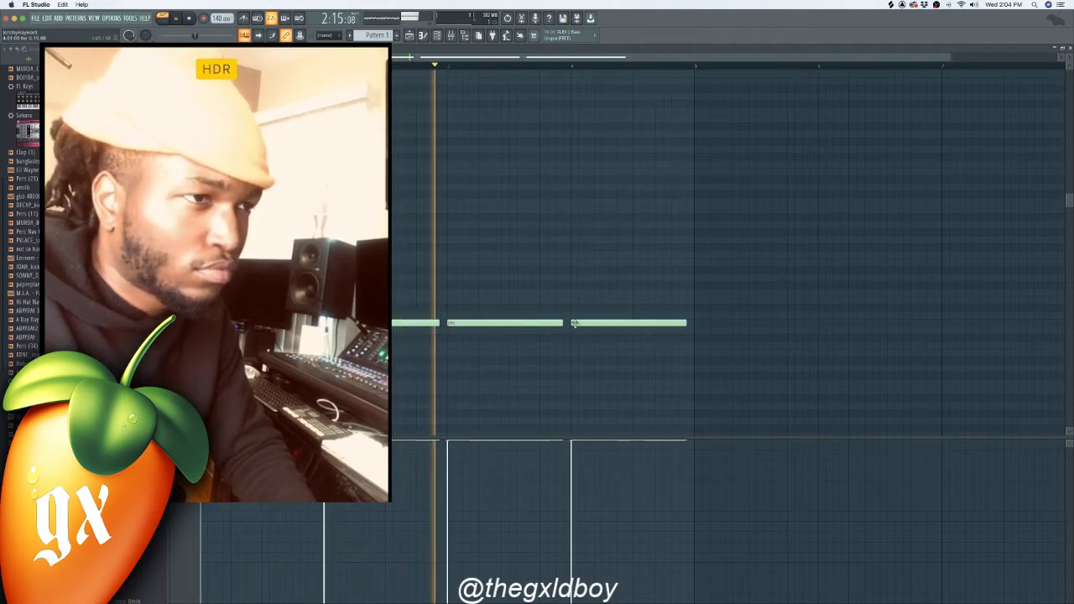
right_click(587, 324)
left_click_drag(557, 323, 675, 340)
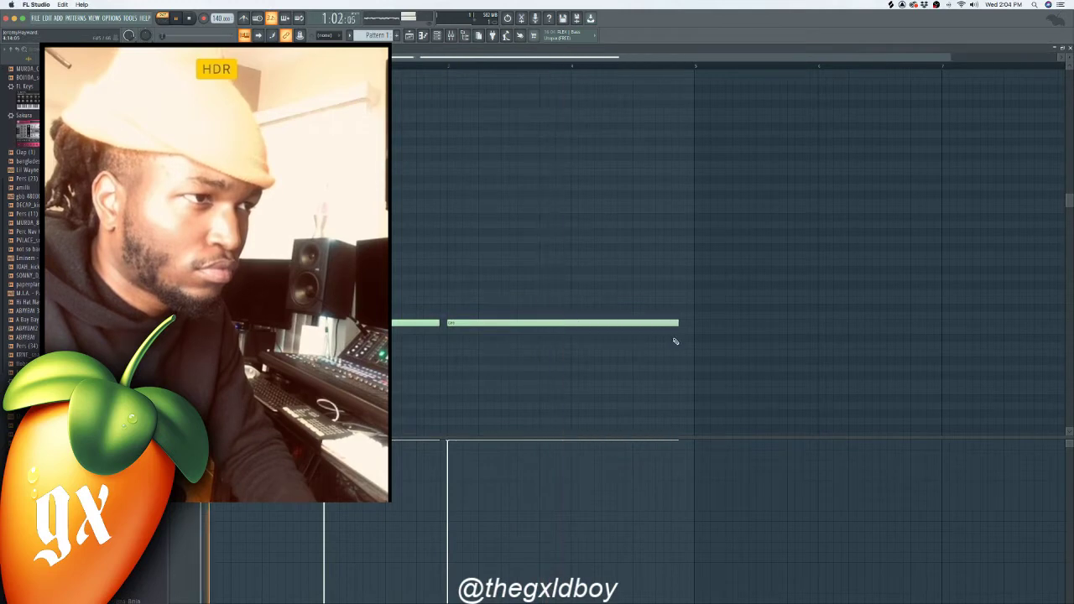
Step: Set the project tempo to 142 BPM during playback, using the metronome as a reference
left_click(253, 17)
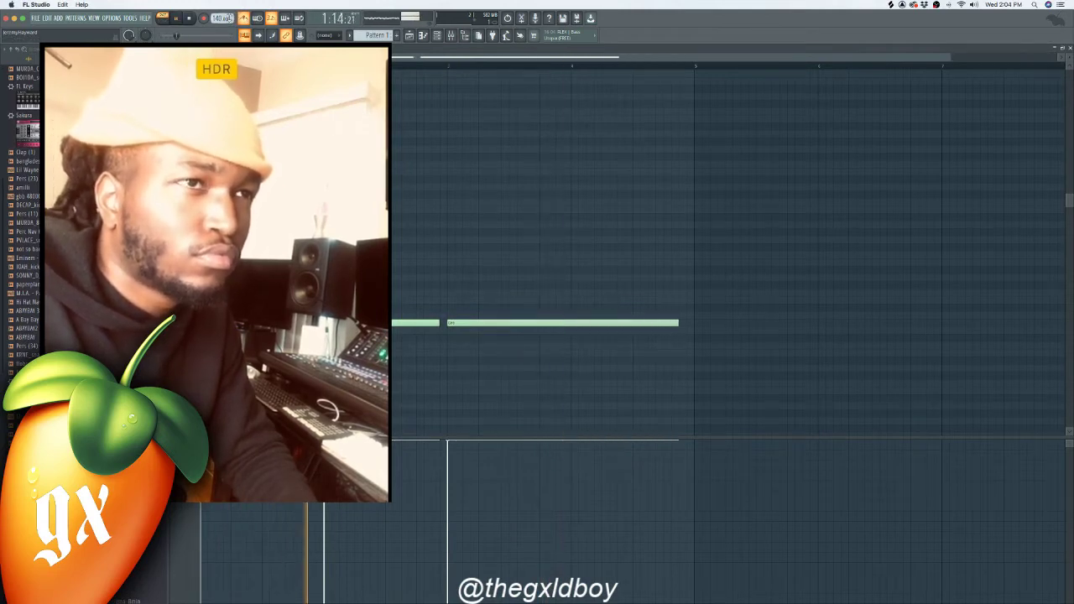
left_click_drag(221, 18, 220, 14)
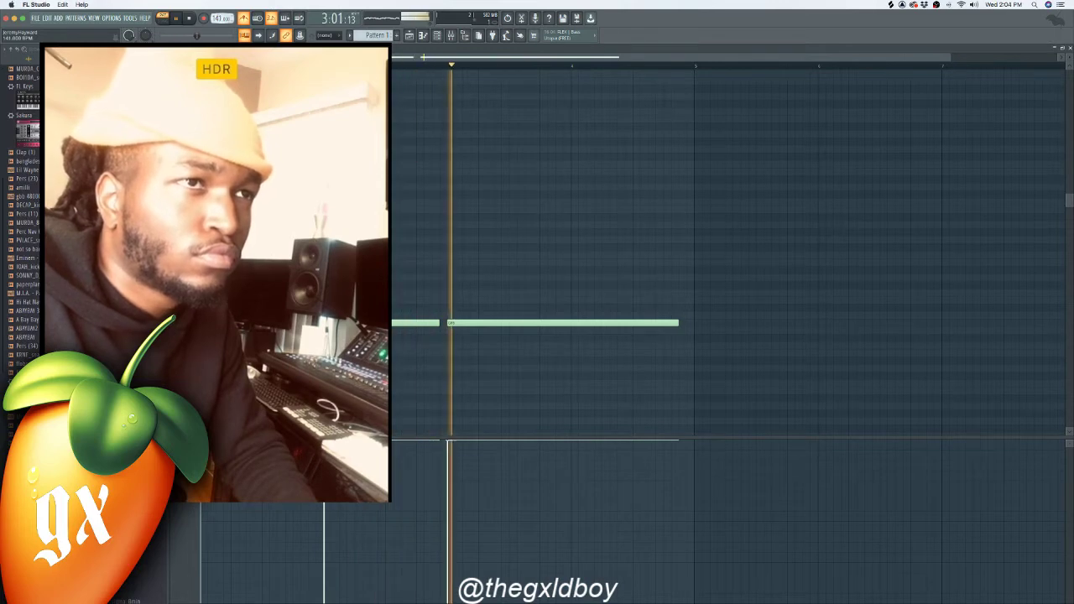
scroll(222, 18, "up", 1)
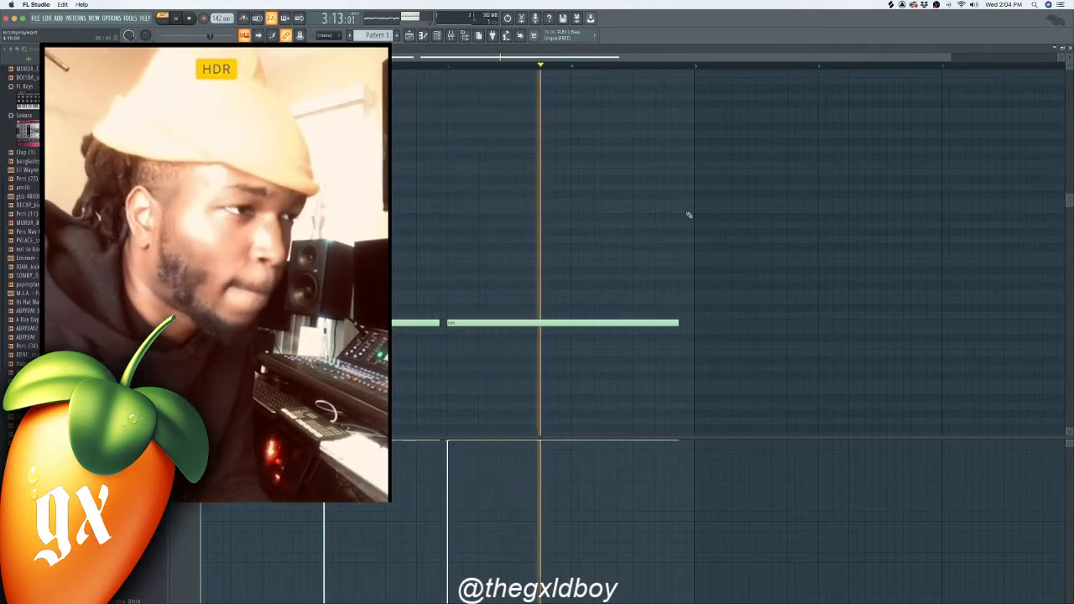
Step: Select all notes in the first four bars and duplicate them into bars 5 to 8
left_click_drag(690, 287, 201, 385)
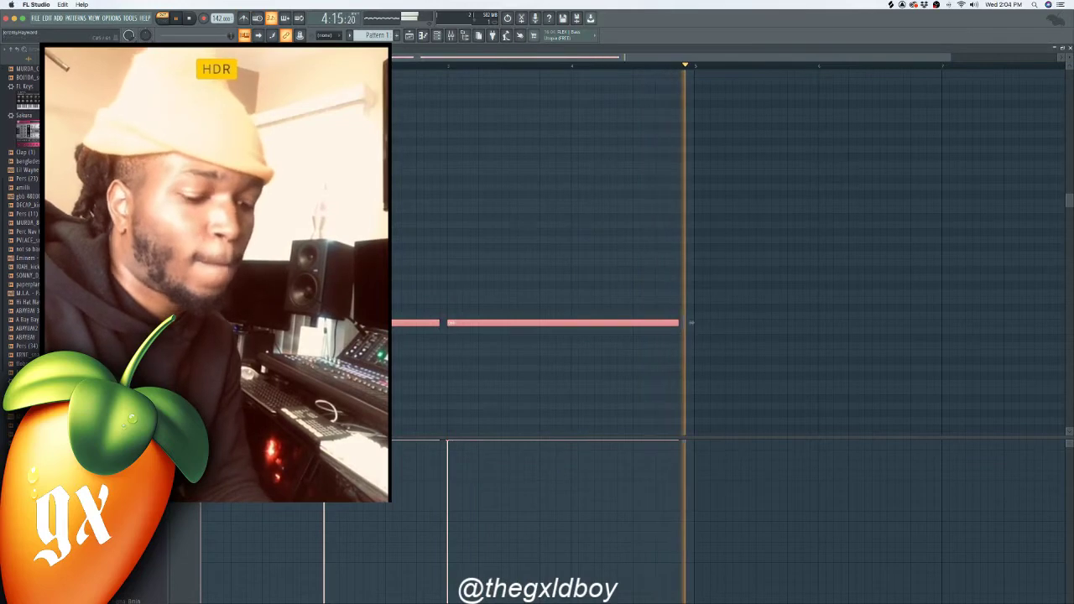
scroll(705, 93, "right", 3)
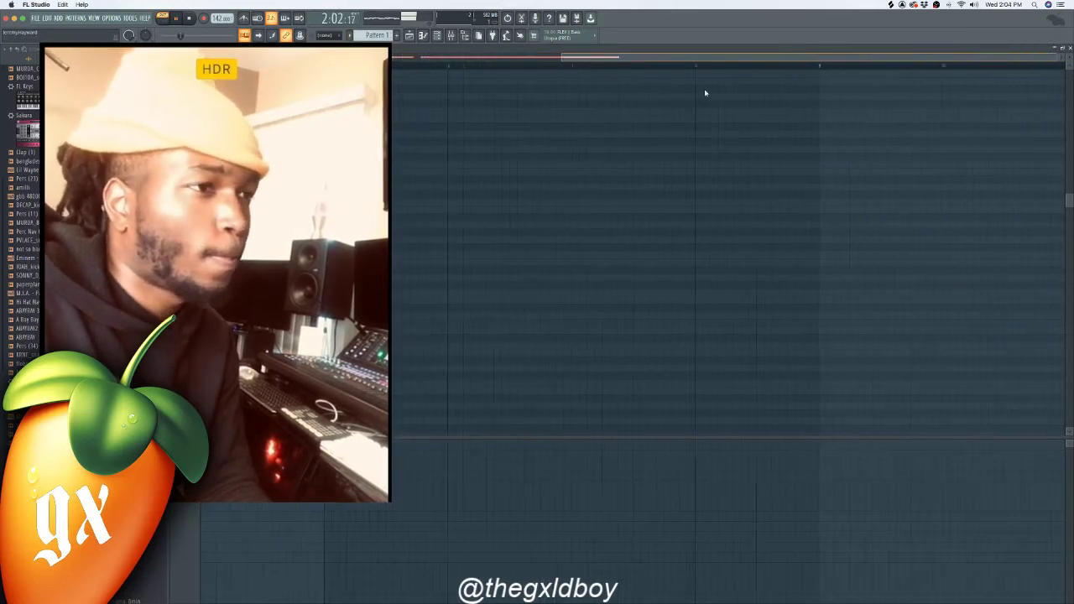
scroll(704, 93, "left", 3)
key("super+b")
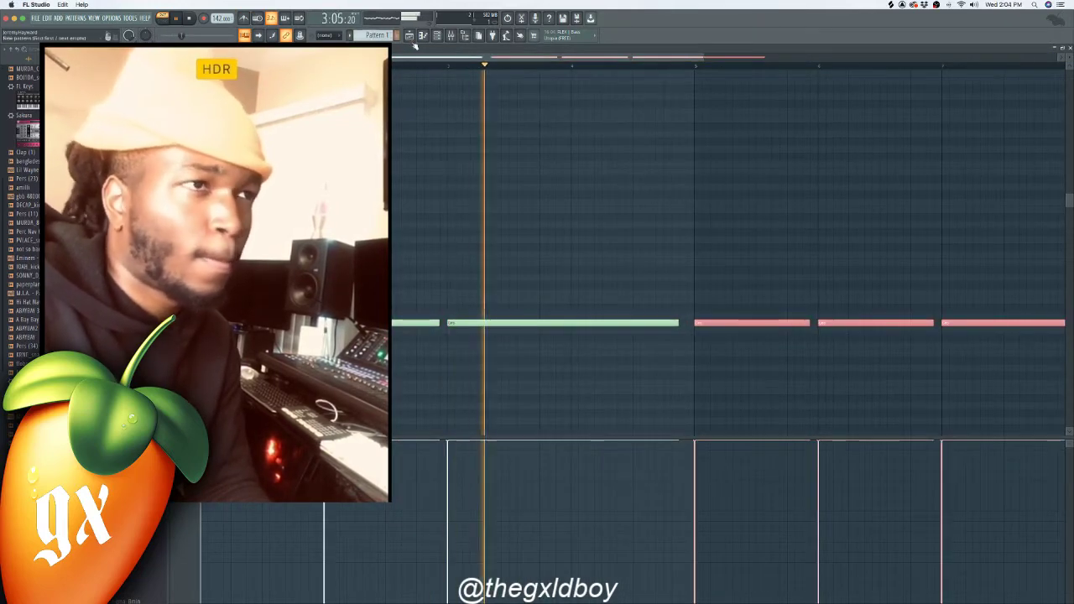
Step: Load Fruity Parametric EQ 2 into the first effect slot of mixer Insert 1
left_click(437, 36)
left_click(440, 38)
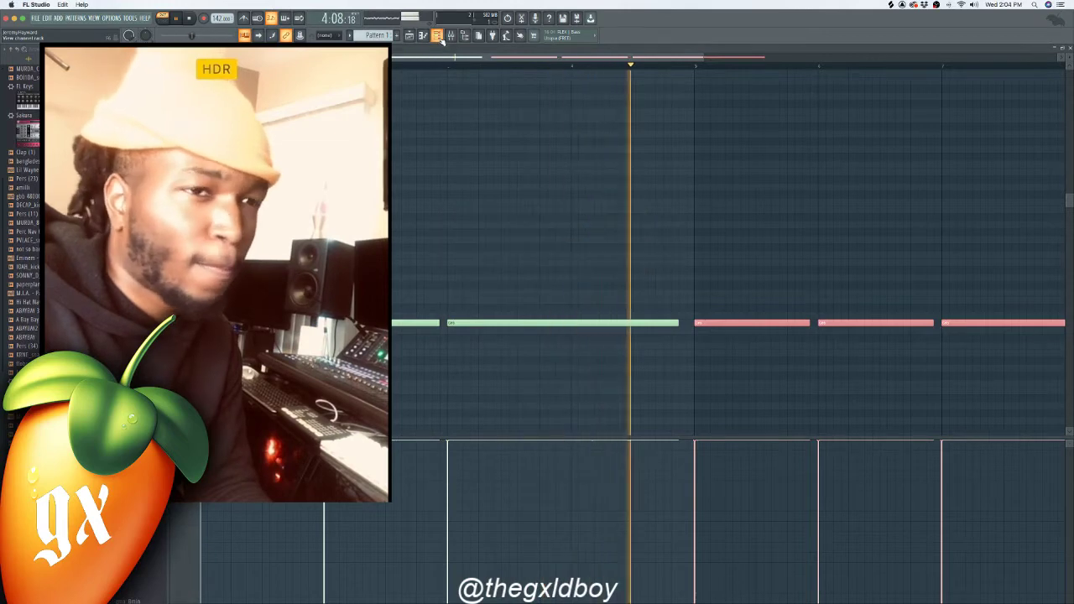
left_click(439, 38)
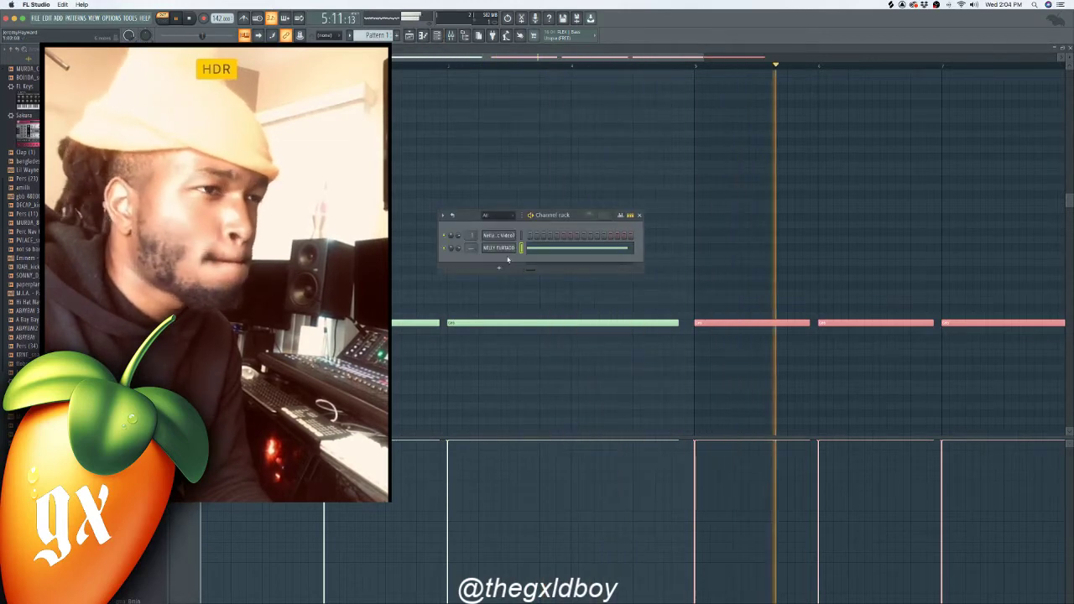
key("F9")
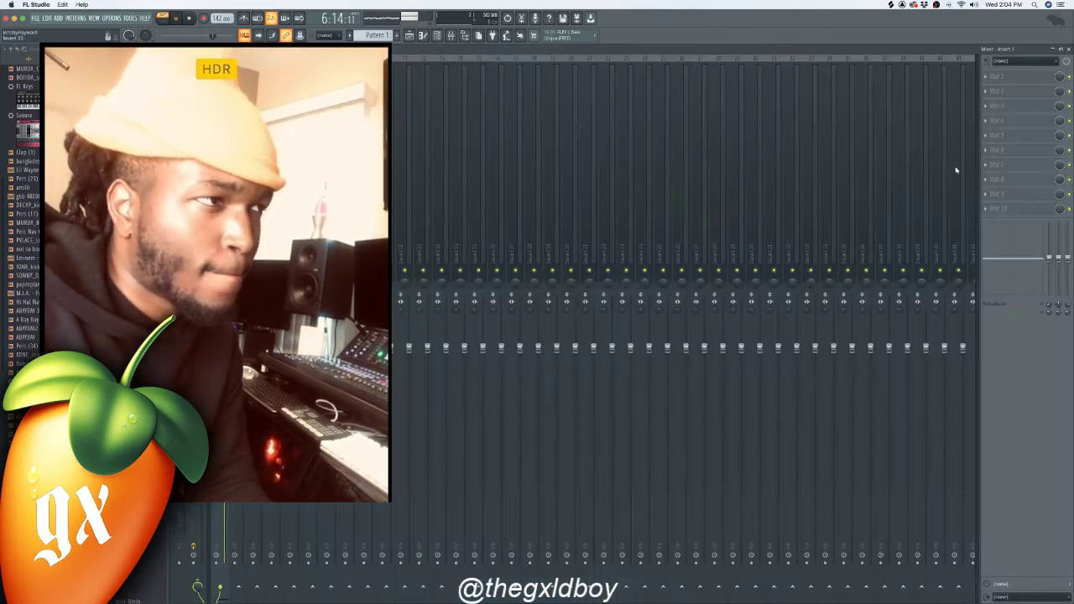
left_click(1020, 91)
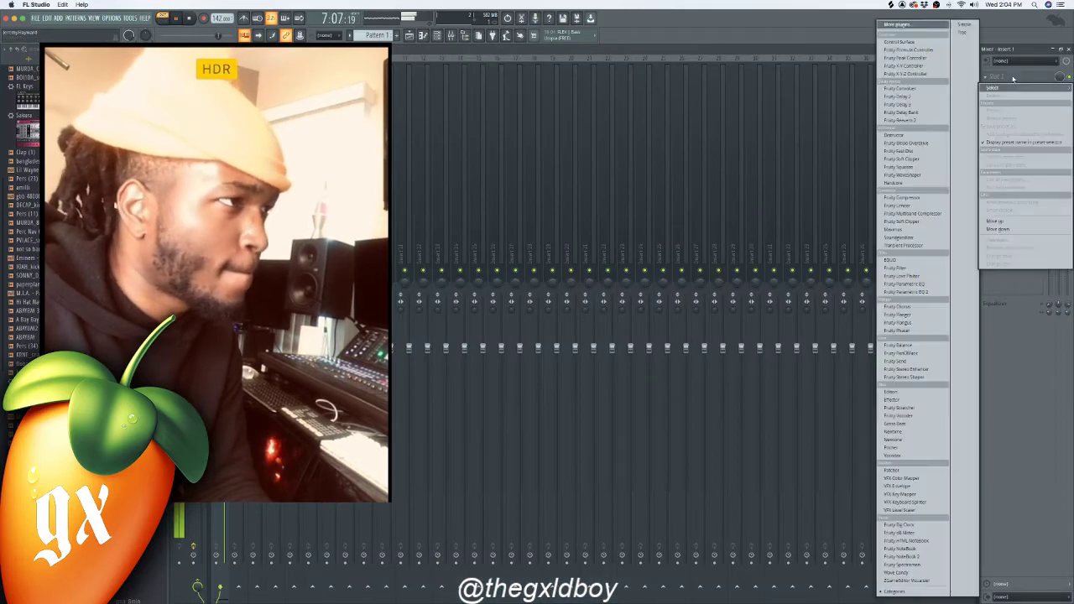
left_click(920, 292)
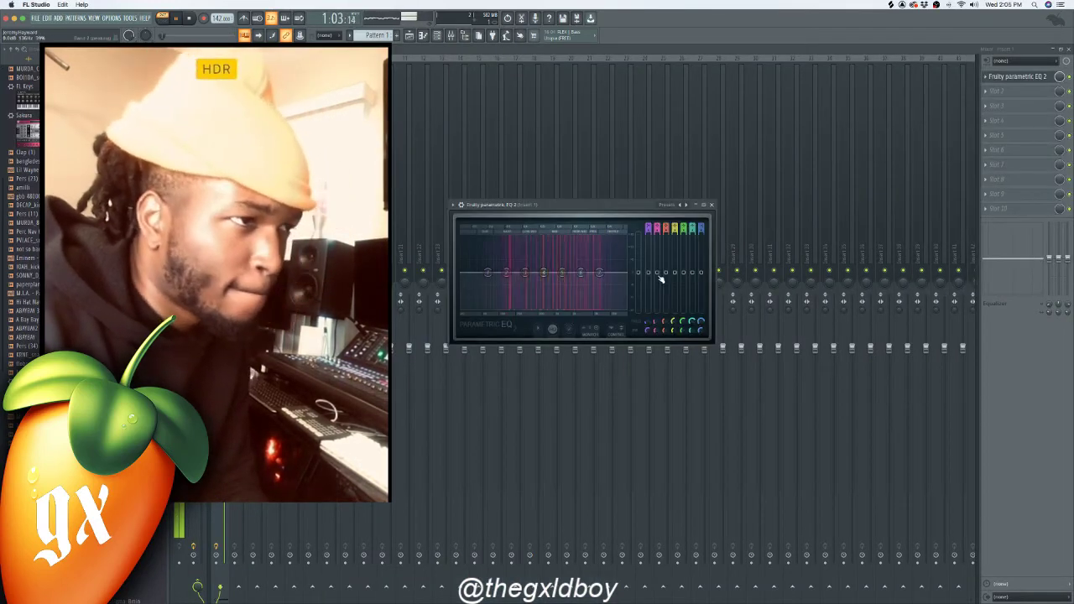
Step: Cut the lows and slightly boost the upper mids in the parametric EQ, and lower Insert 1's built-in low shelf
left_click_drag(693, 273, 647, 277)
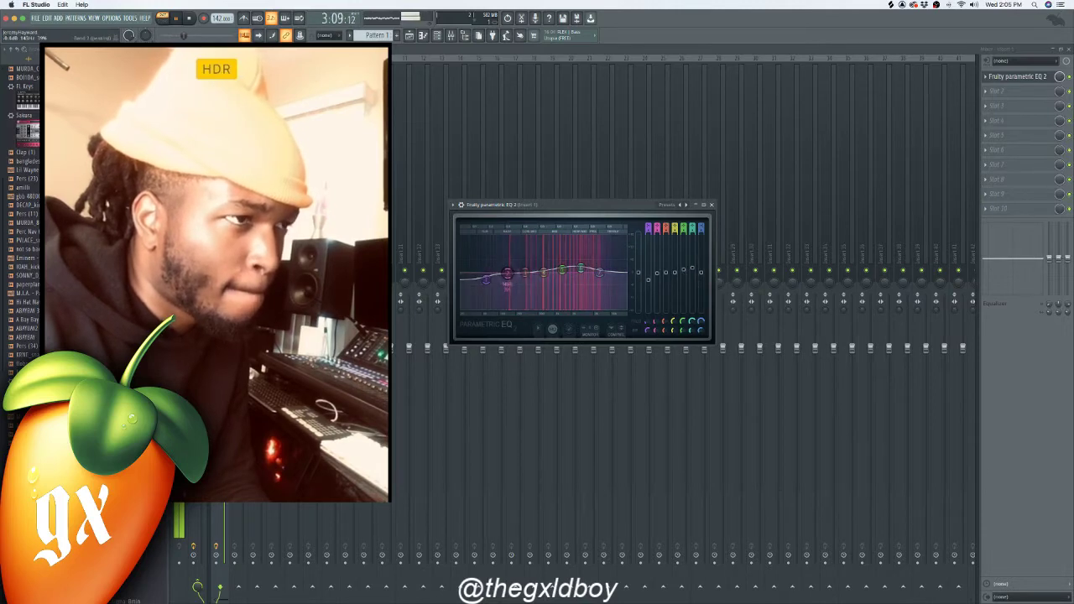
left_click_drag(486, 278, 546, 273)
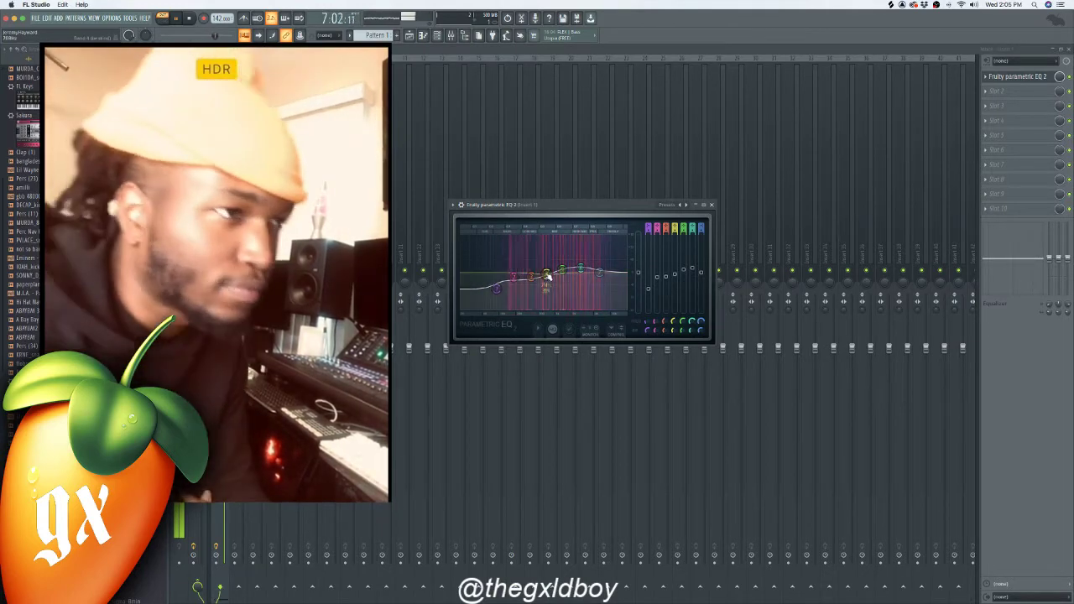
left_click_drag(497, 289, 518, 278)
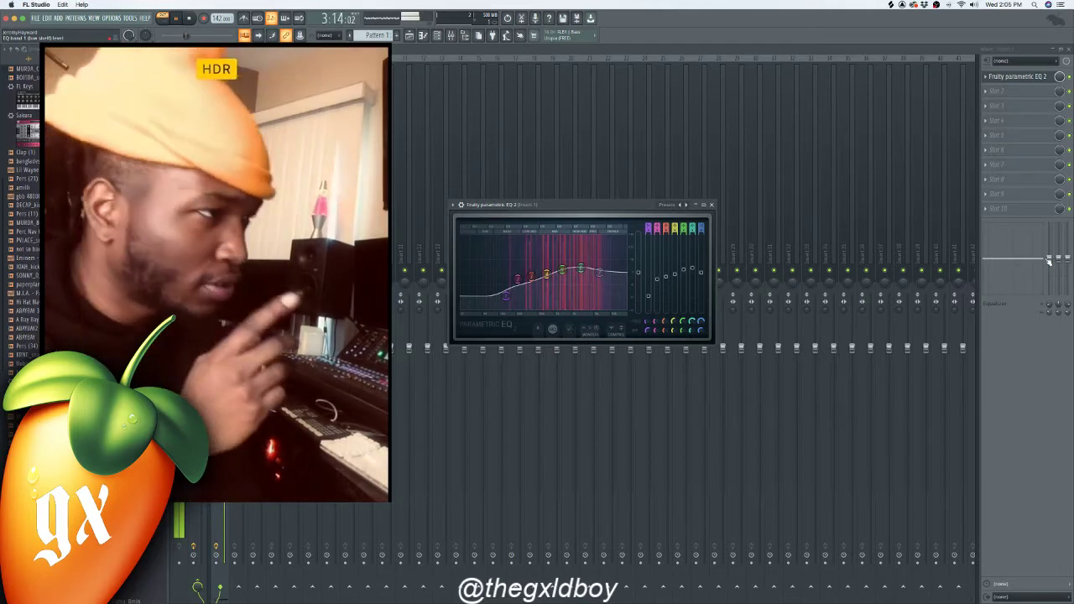
left_click_drag(1049, 260, 1048, 263)
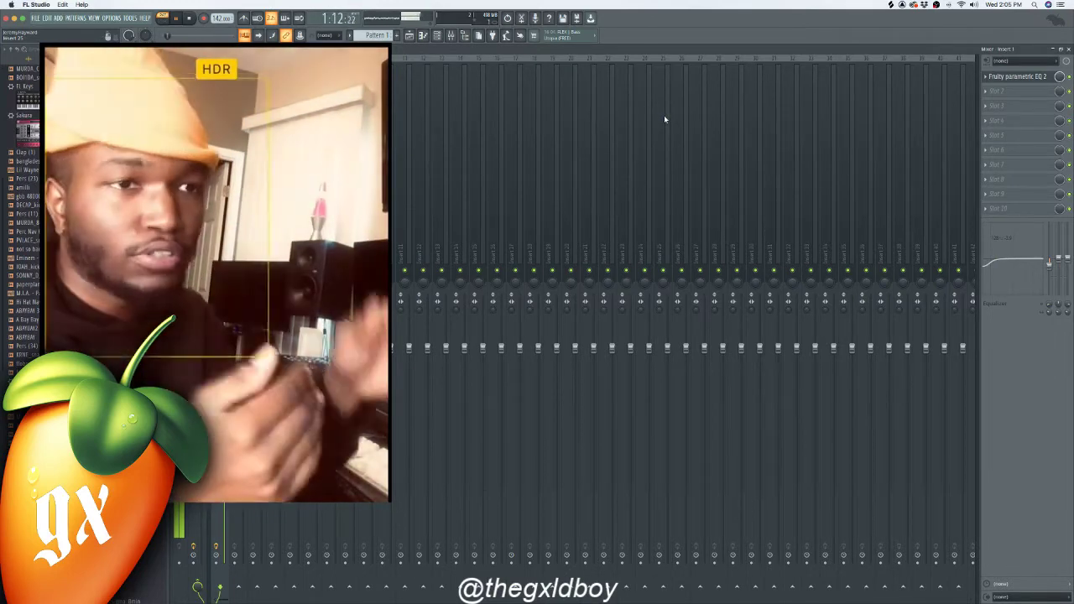
Step: Clone the Nelly Furtado sample channel in the channel rack
left_click(437, 35)
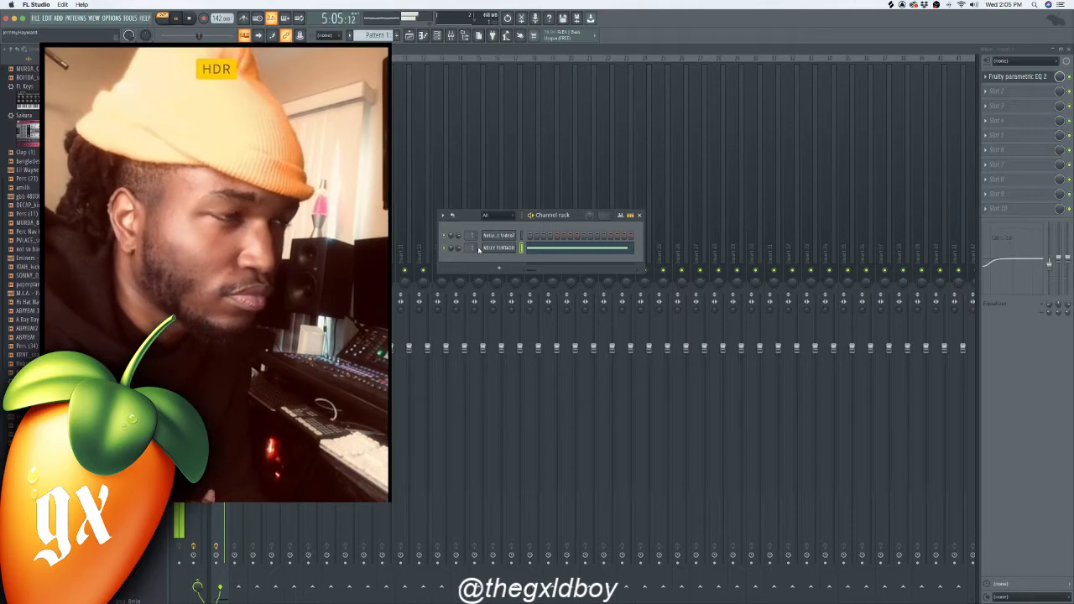
right_click(488, 250)
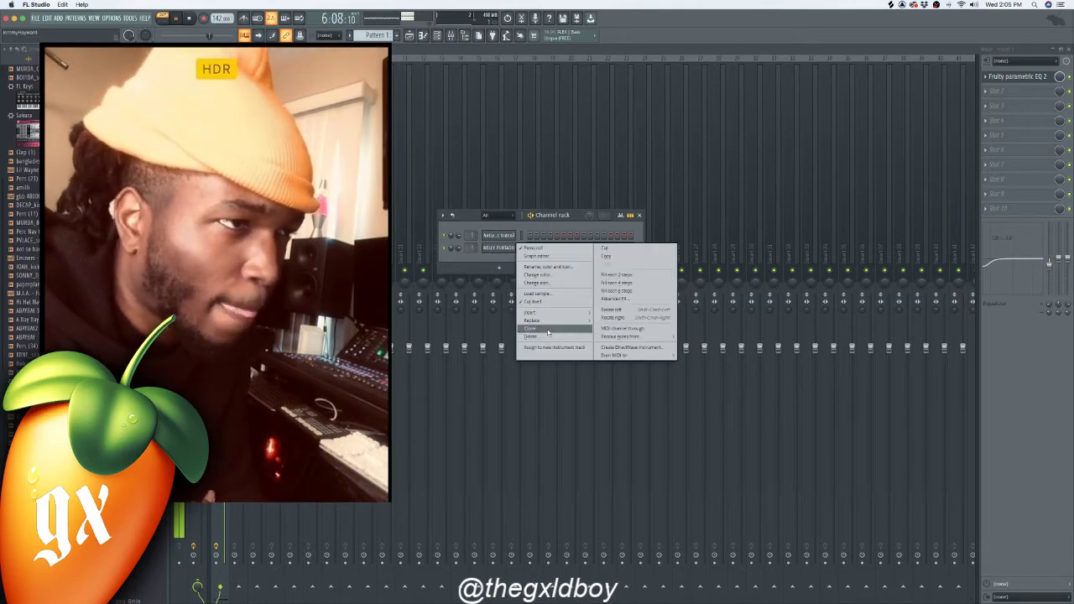
left_click(529, 327)
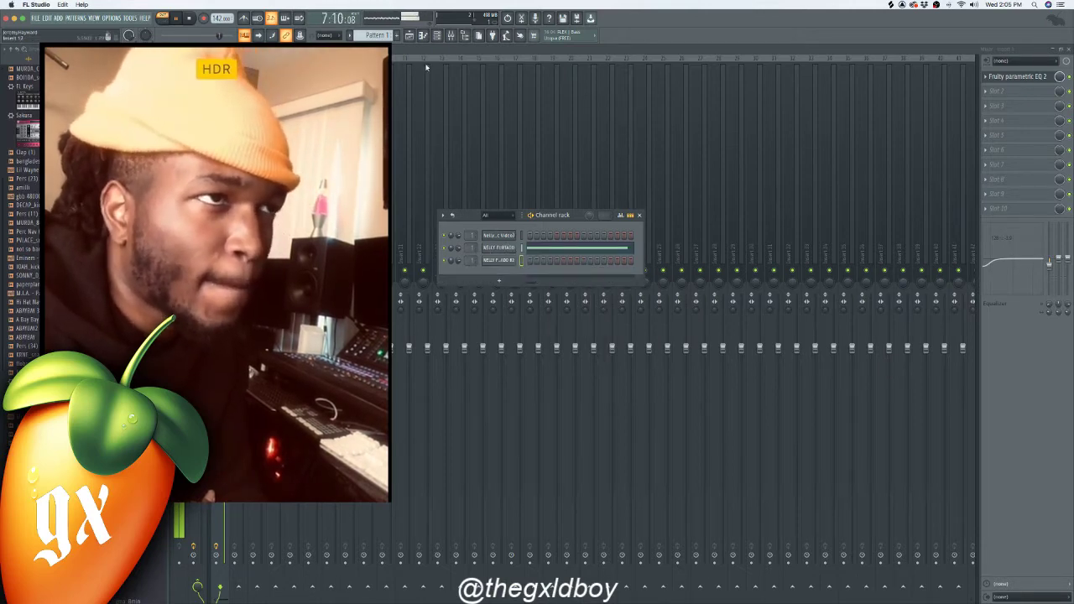
Step: Draw one long note for the cloned channel through the end of bar 4, stop playback, and show the channel rack
left_click(436, 35)
left_click(424, 36)
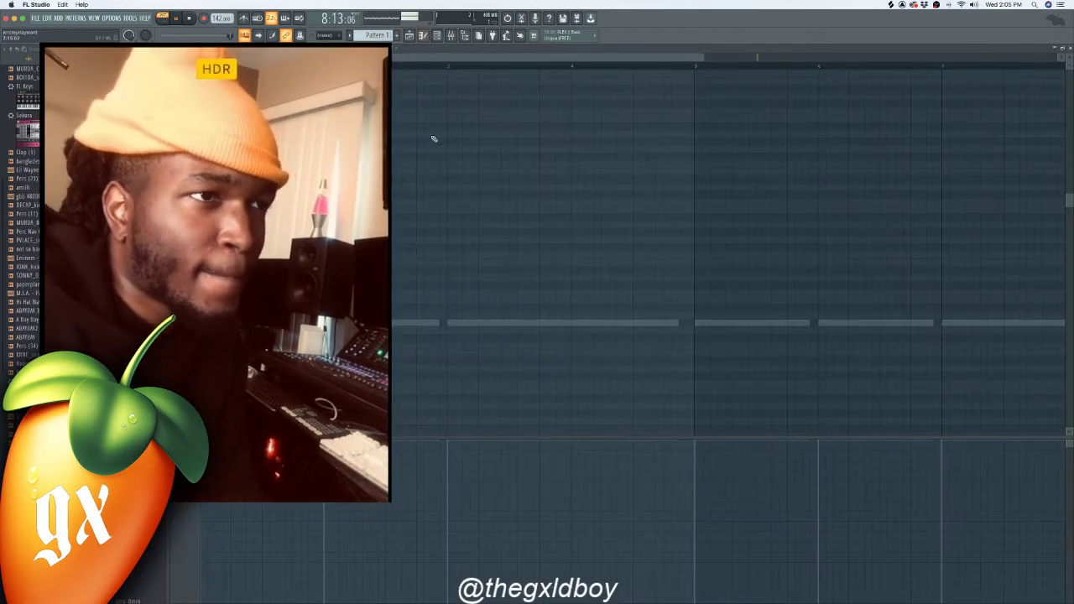
key("space")
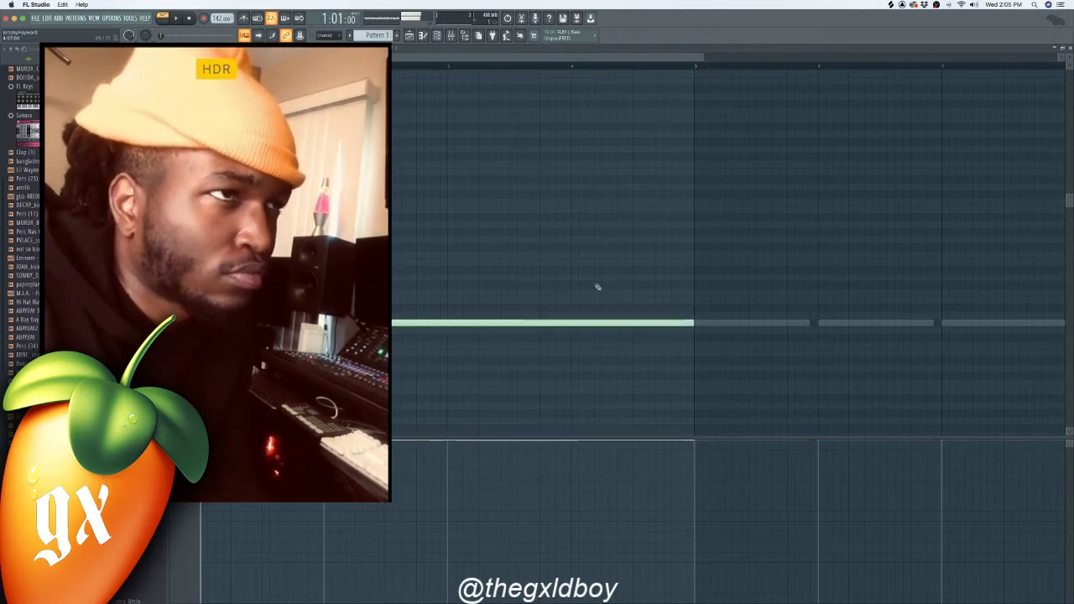
left_click(437, 36)
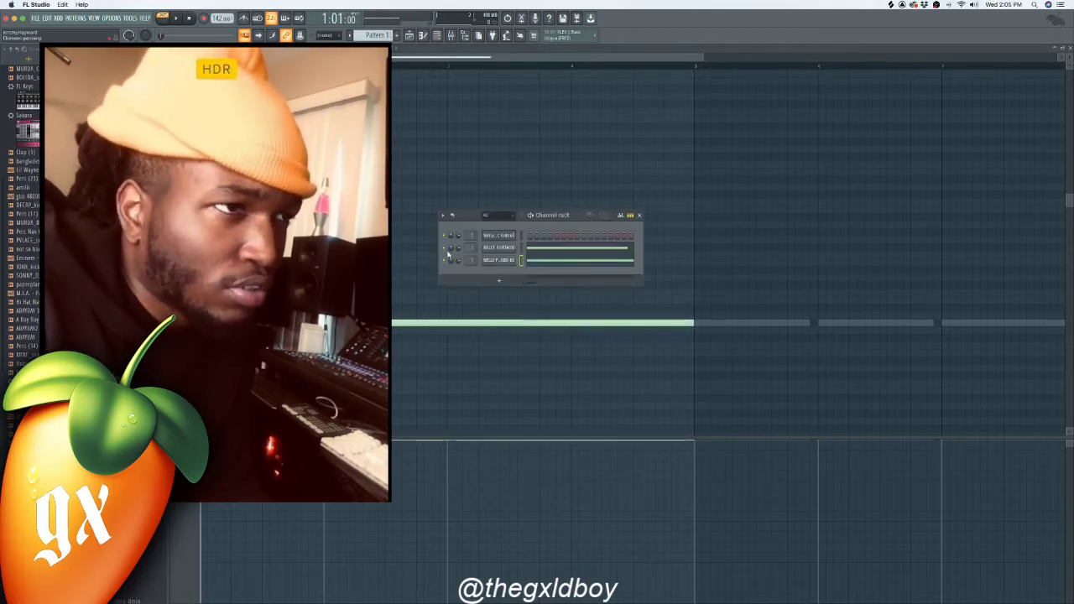
Step: Add a second long note for the cloned sample from bar 5 through the end of bar 8, and bring up the channel rack
left_click(407, 59)
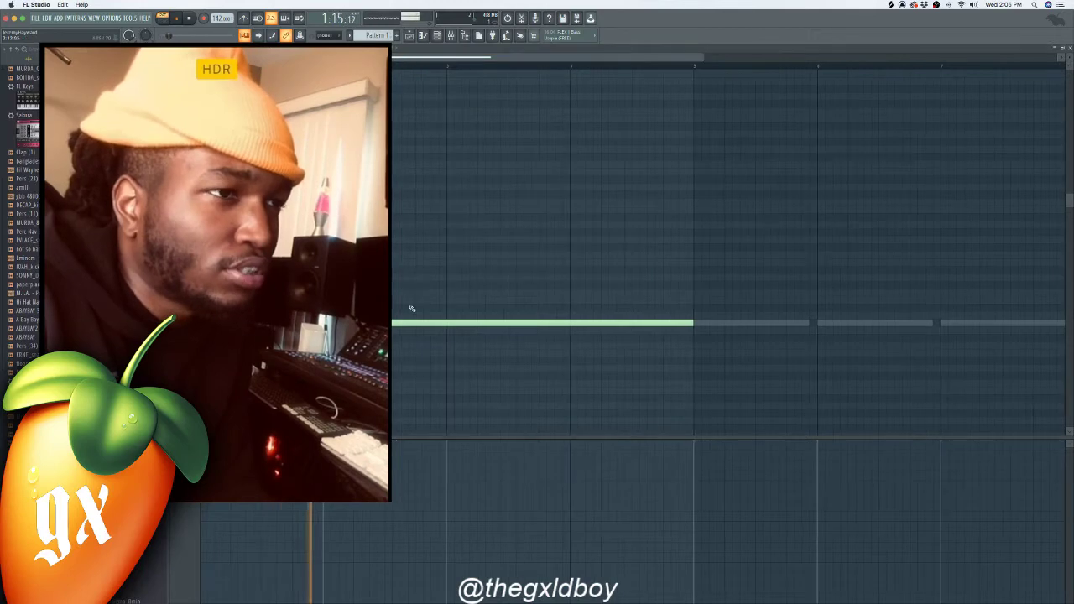
left_click(697, 324)
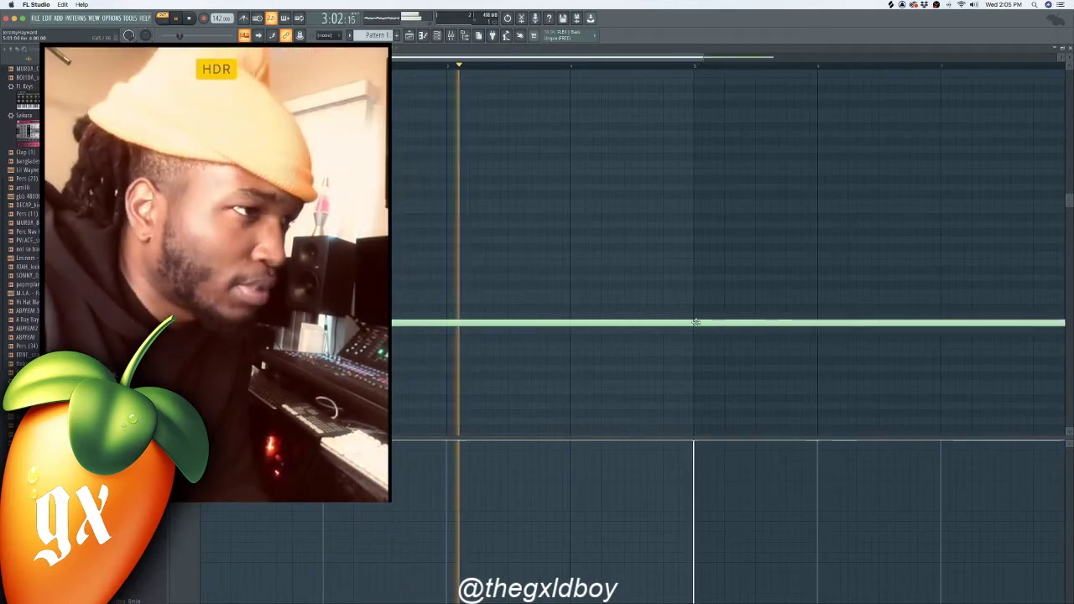
scroll(535, 67, "down", 3)
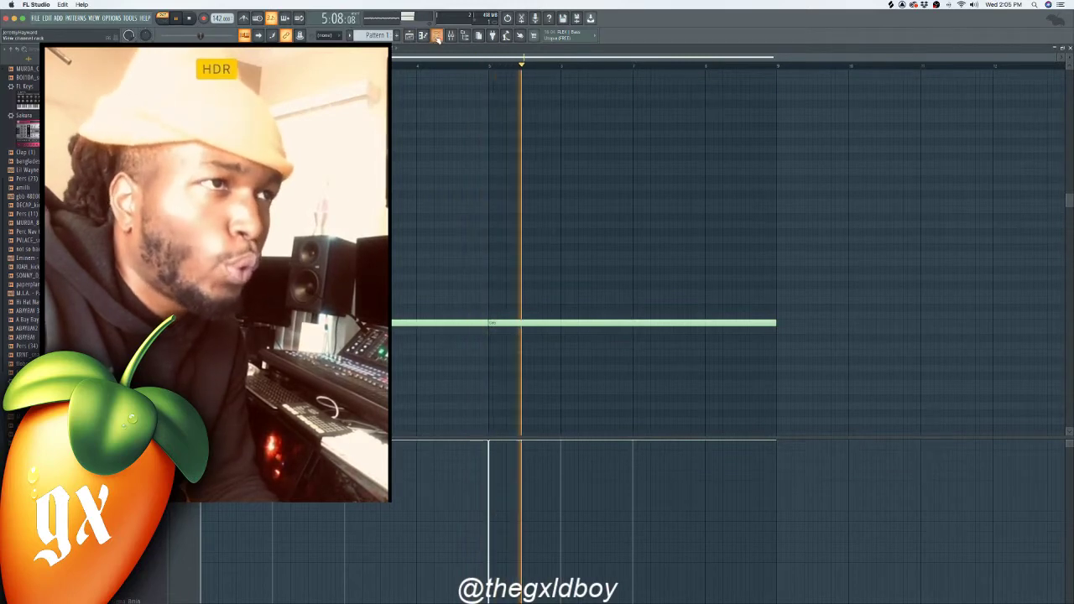
key("F6")
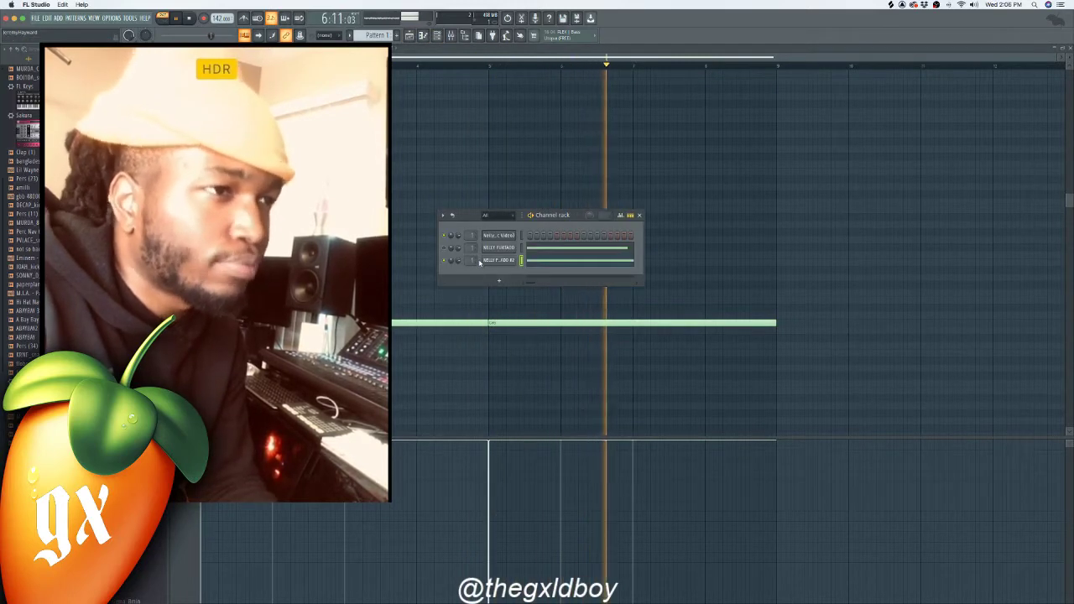
mouse_move(3, 309)
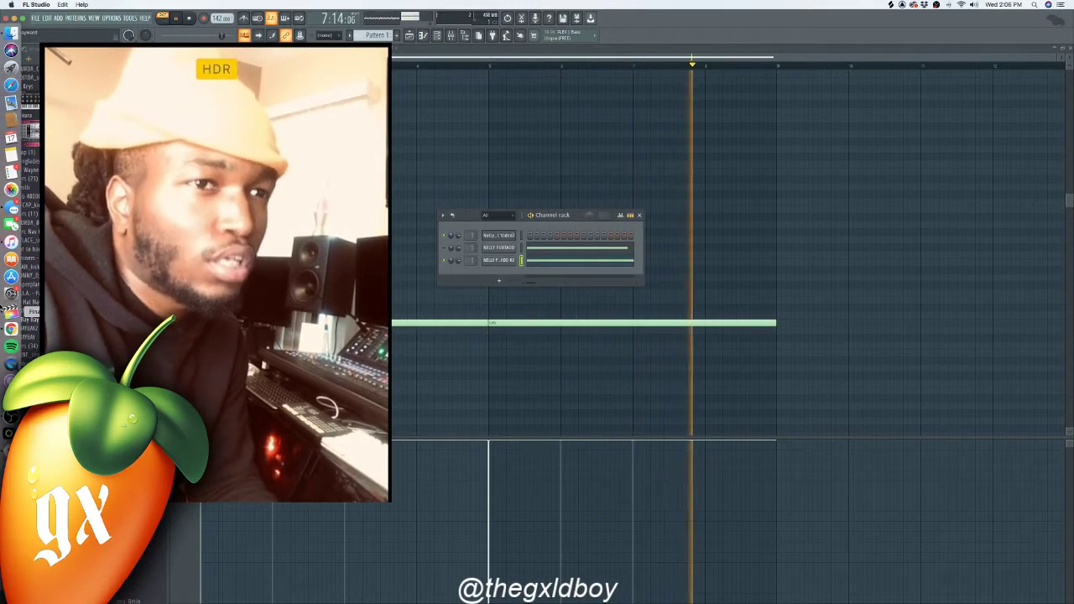
key("space")
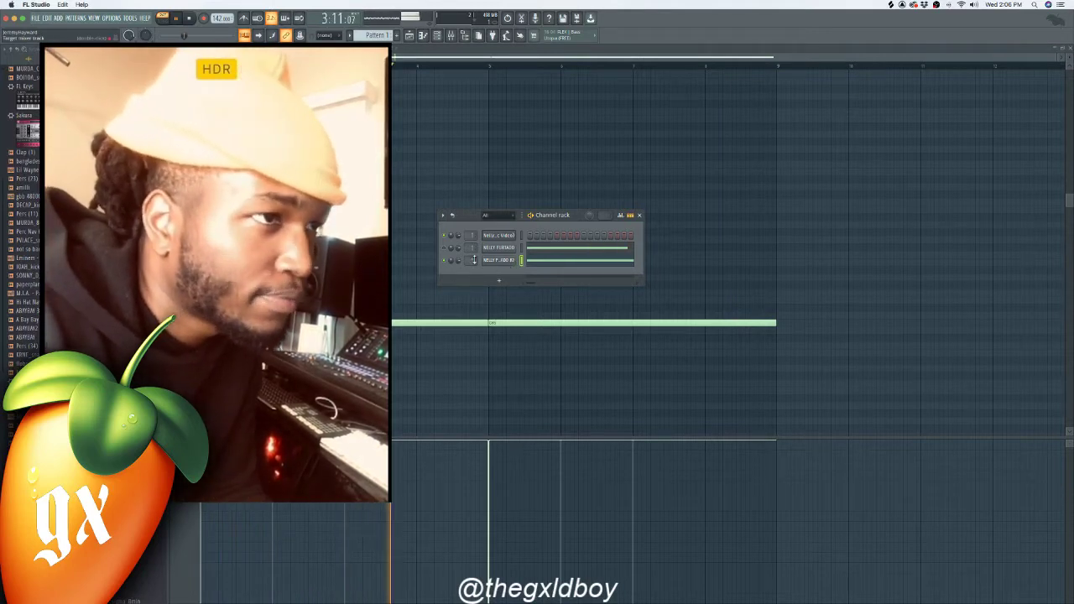
Step: Load Fruity Convolver into the second effect slot of mixer Insert 1, and return to the piano roll with the channel rack showing
key("F9")
left_click(1045, 90)
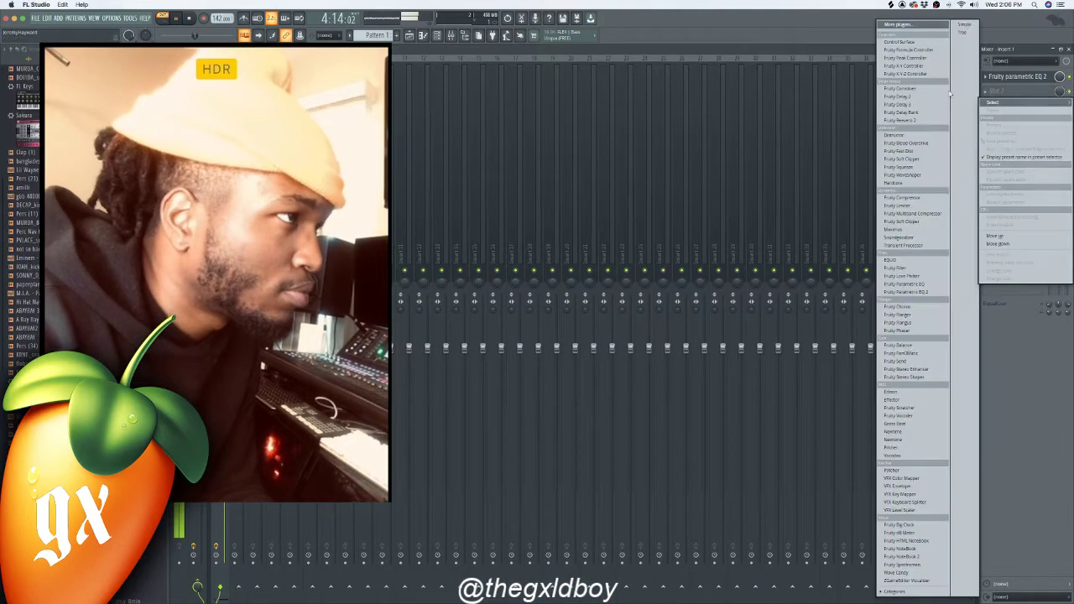
left_click(901, 88)
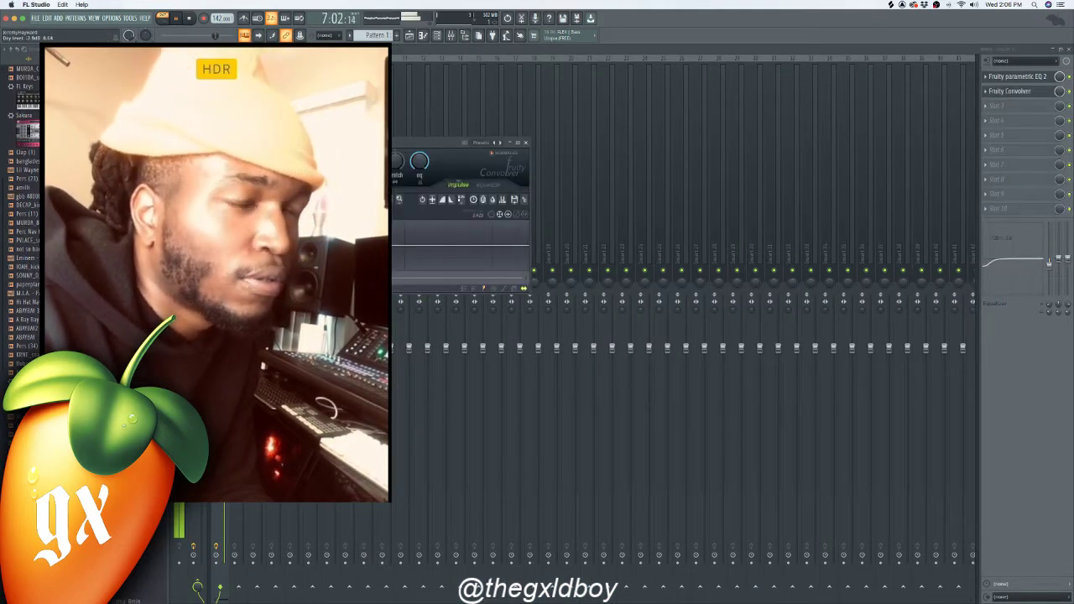
left_click(423, 35)
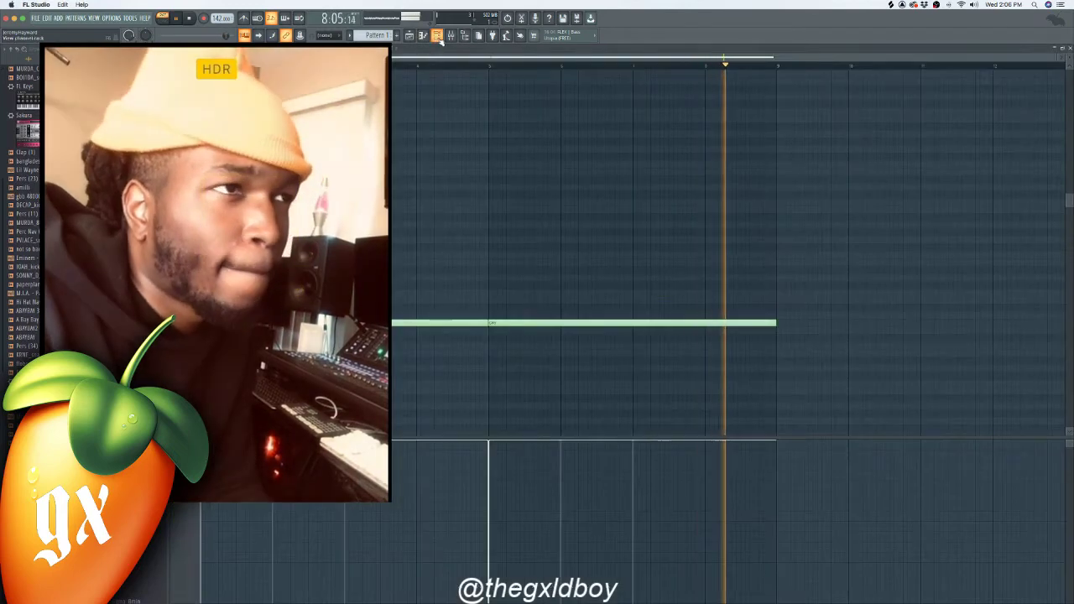
left_click(436, 35)
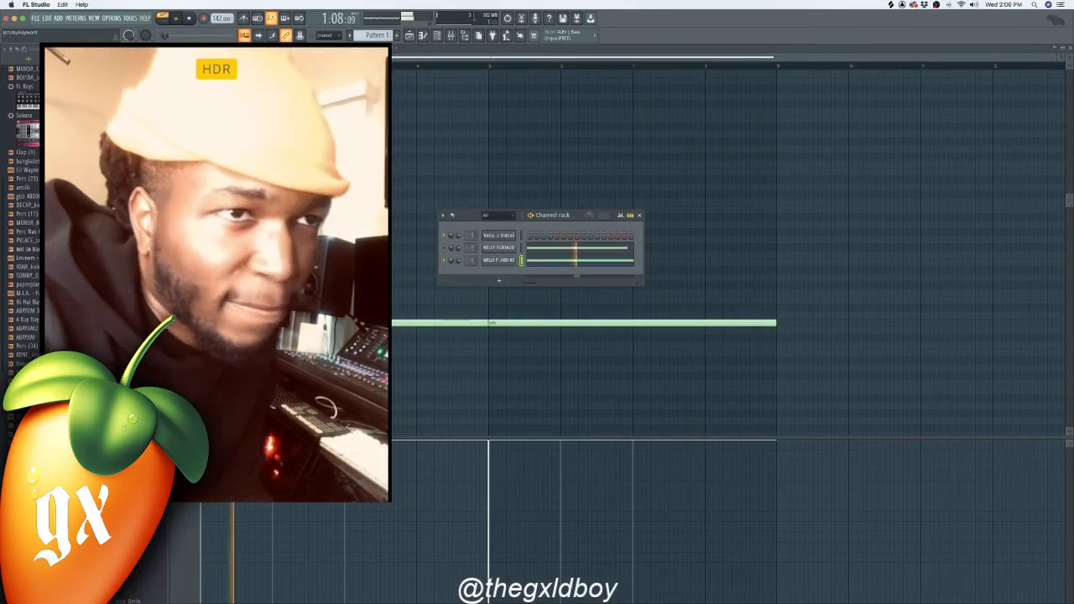
Step: Find the drum kit's percussion folder in the browser, audition a JB percussion sample and add it as a new channel
scroll(21, 232, "down", 8)
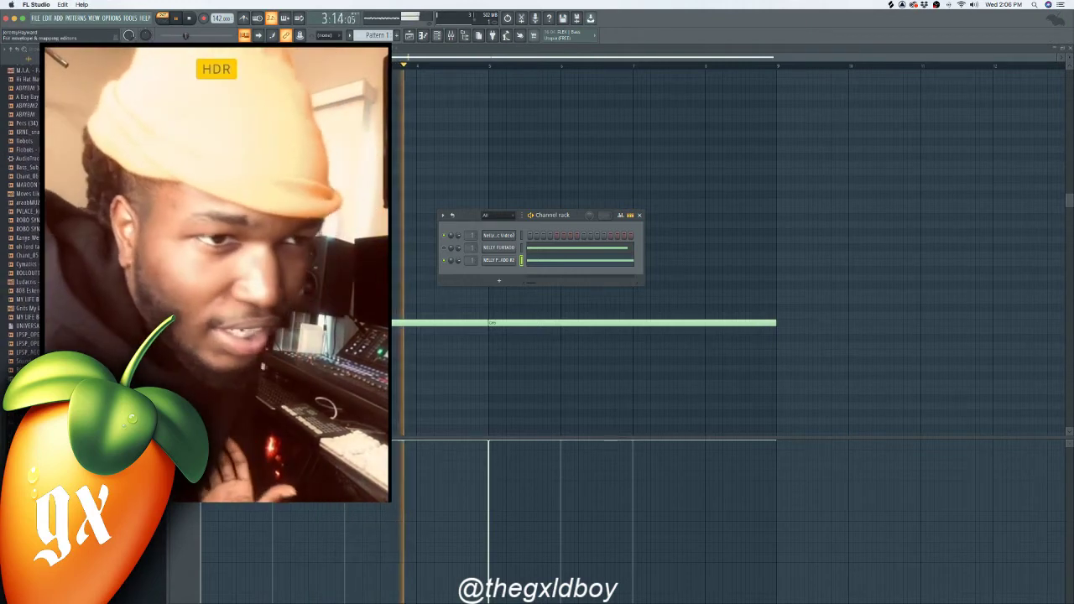
scroll(21, 218, "up", 8)
scroll(21, 218, "down", 10)
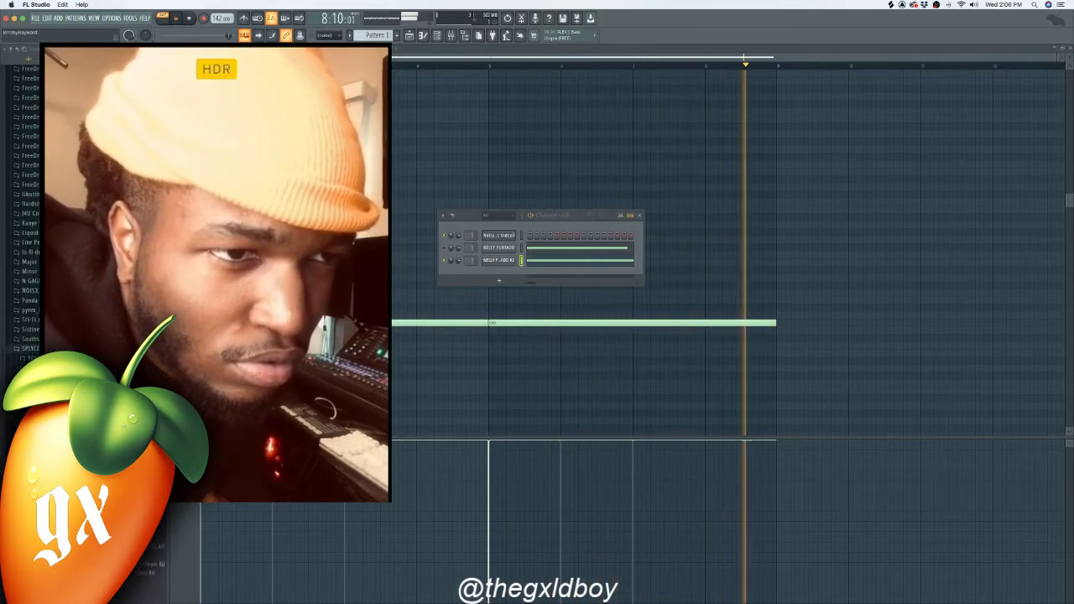
scroll(21, 302, "down", 2)
scroll(21, 209, "up", 3)
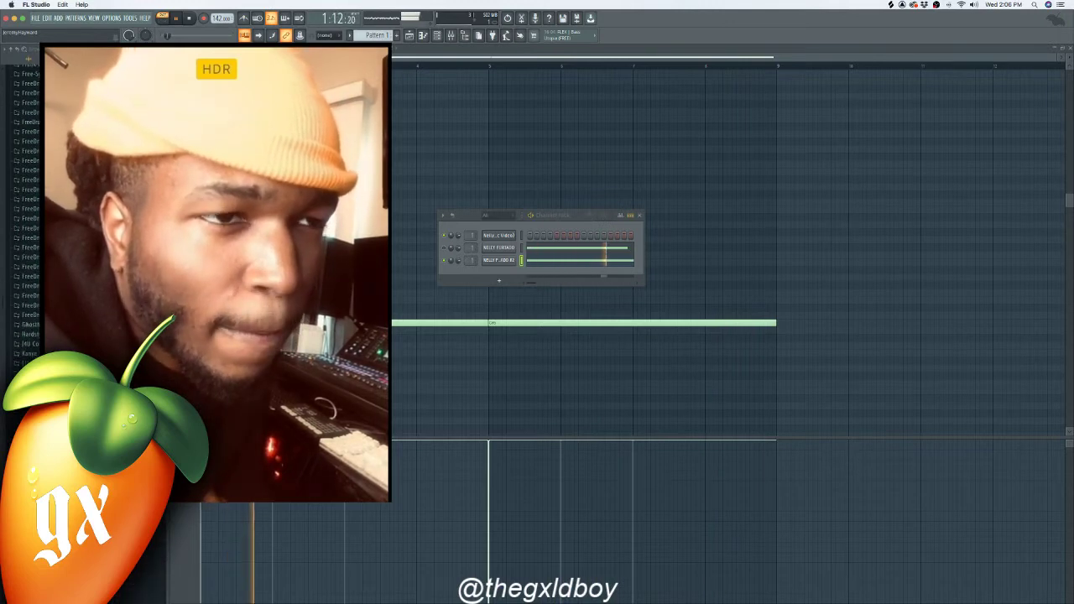
scroll(21, 218, "up", 5)
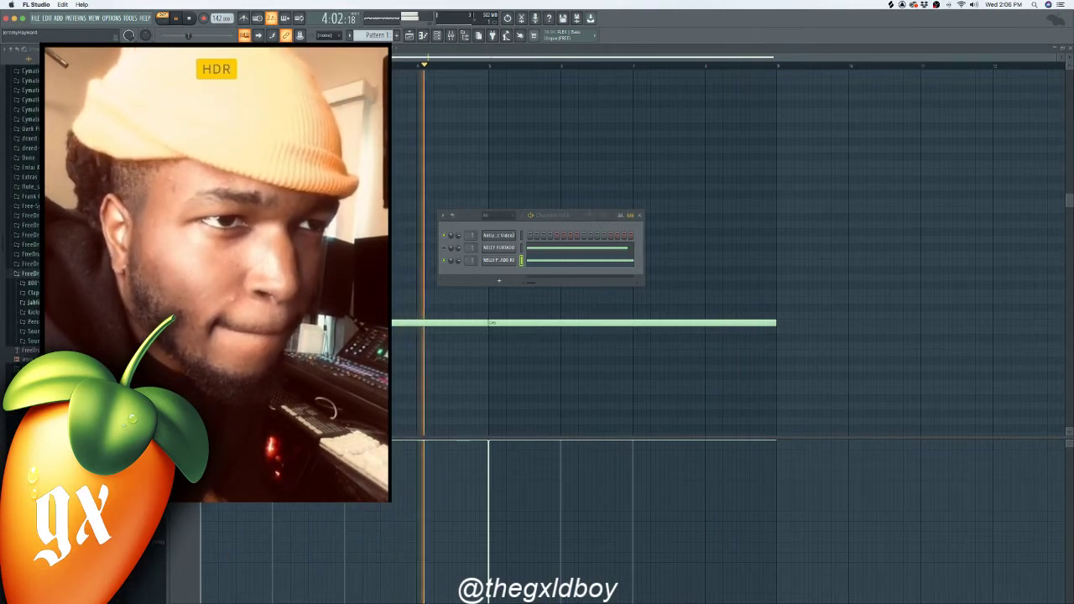
left_click(29, 321)
left_click(31, 327)
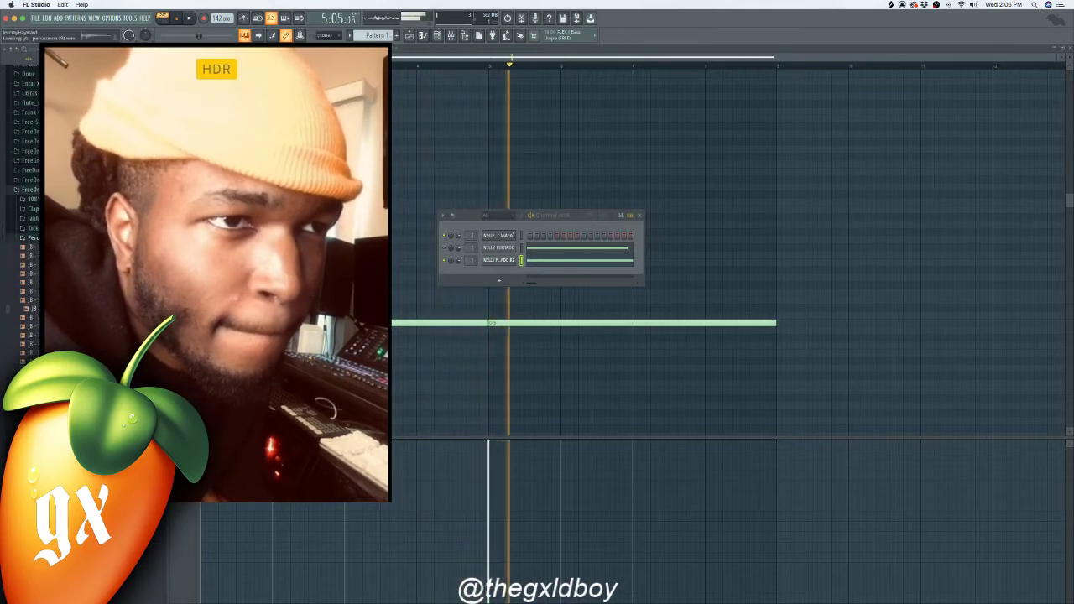
left_click(31, 308)
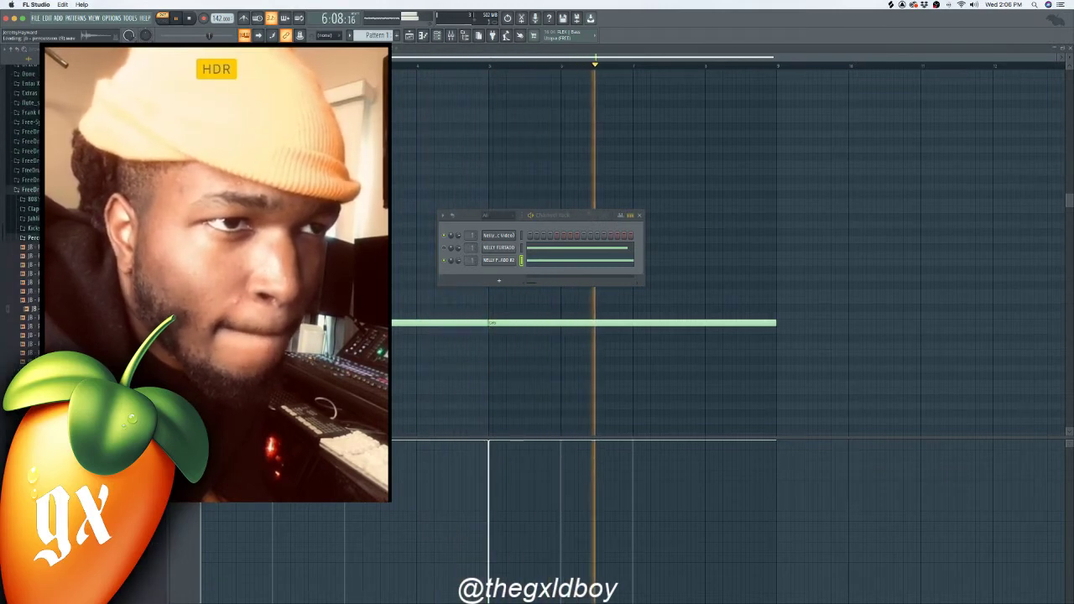
left_click_drag(32, 308, 499, 272)
Step: Audition more samples in the percussion folder and add two further JB percussion samples as new channels
left_click(32, 334)
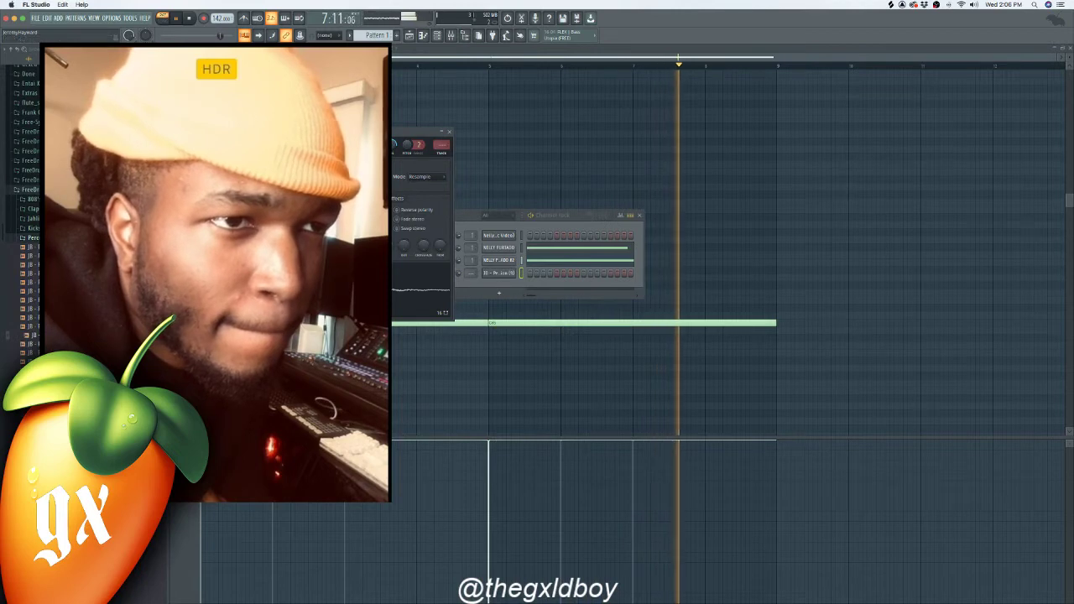
left_click(32, 353)
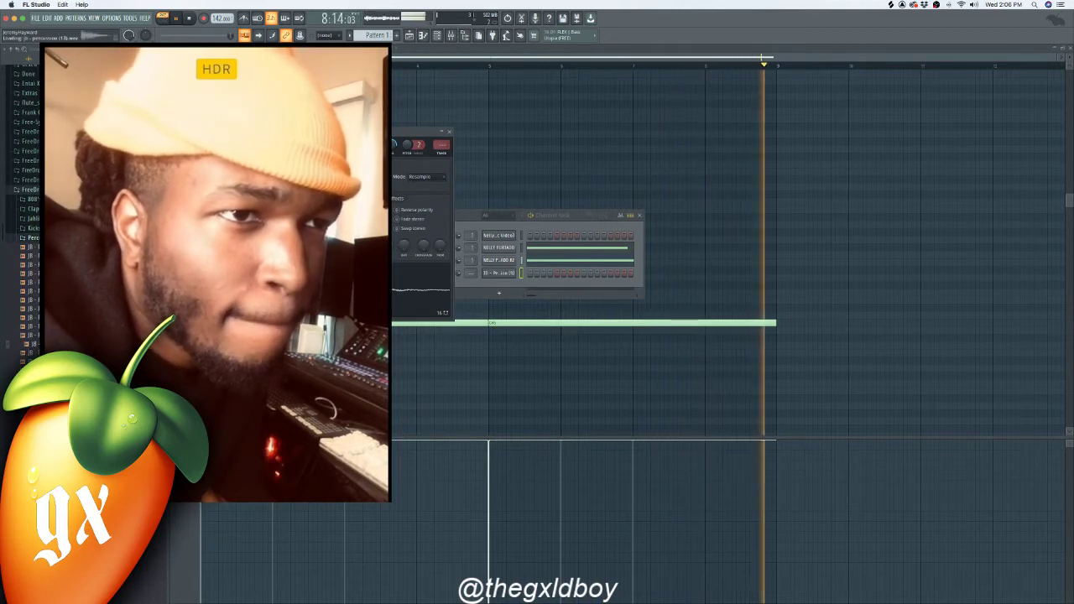
left_click_drag(31, 344, 499, 285)
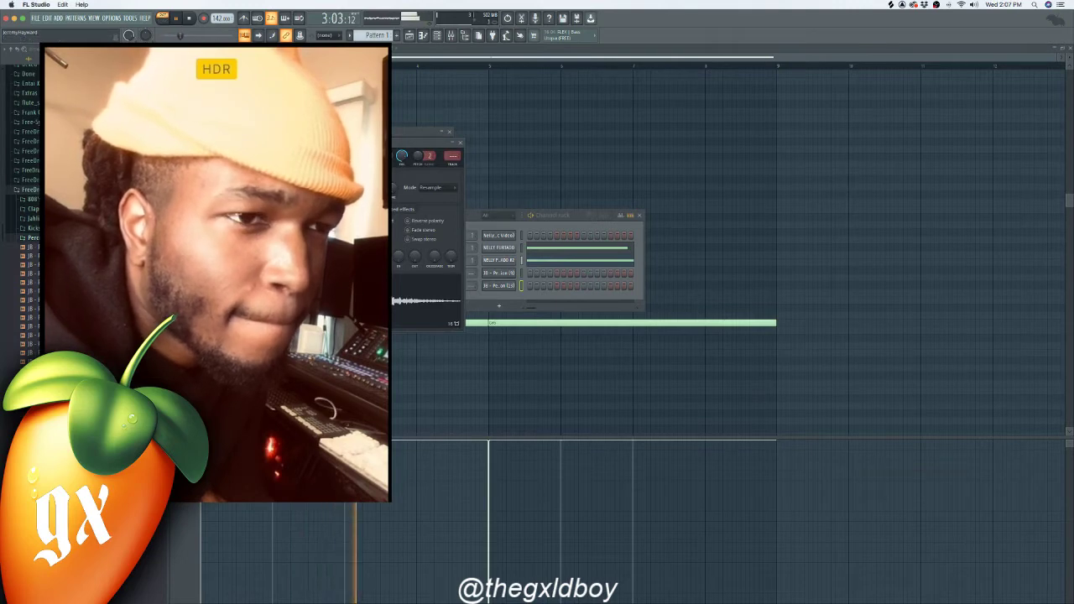
left_click_drag(32, 352, 500, 298)
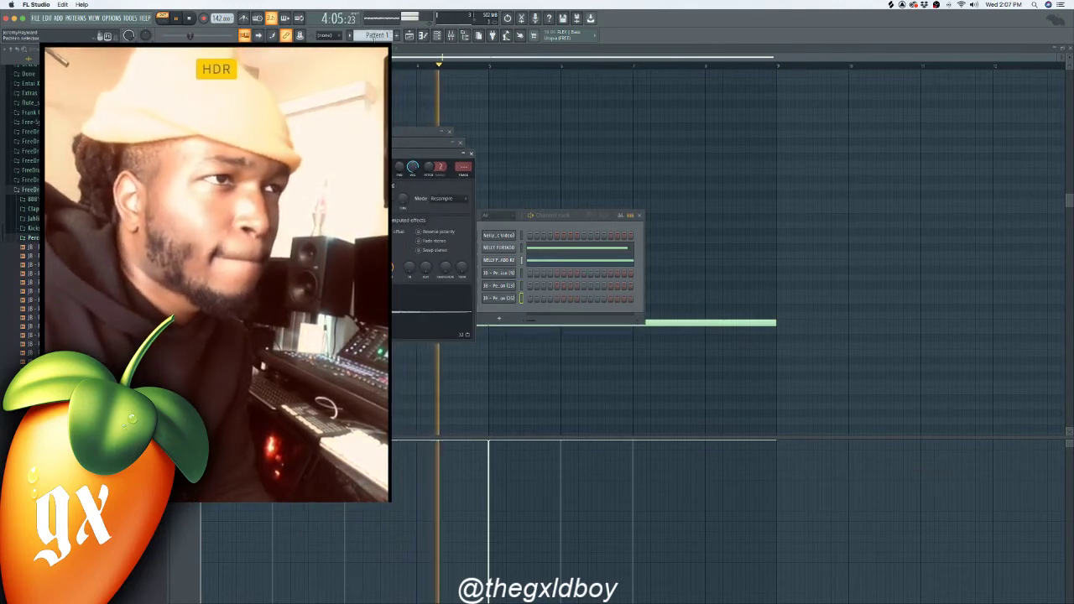
Step: Switch the piano roll to one of the new percussion channels
left_click(353, 49)
left_click(369, 104)
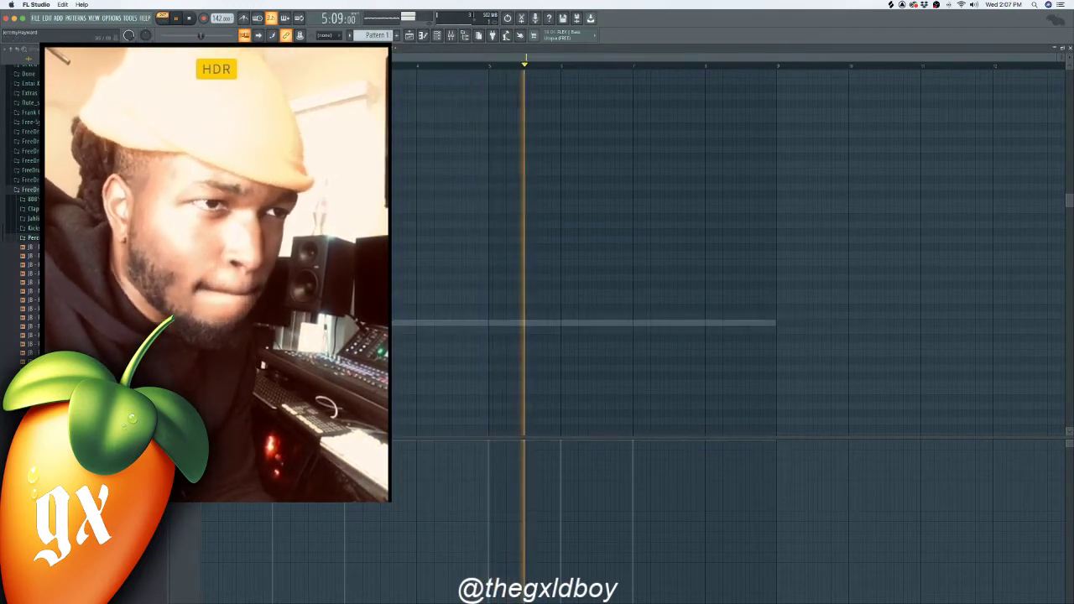
left_click(204, 292)
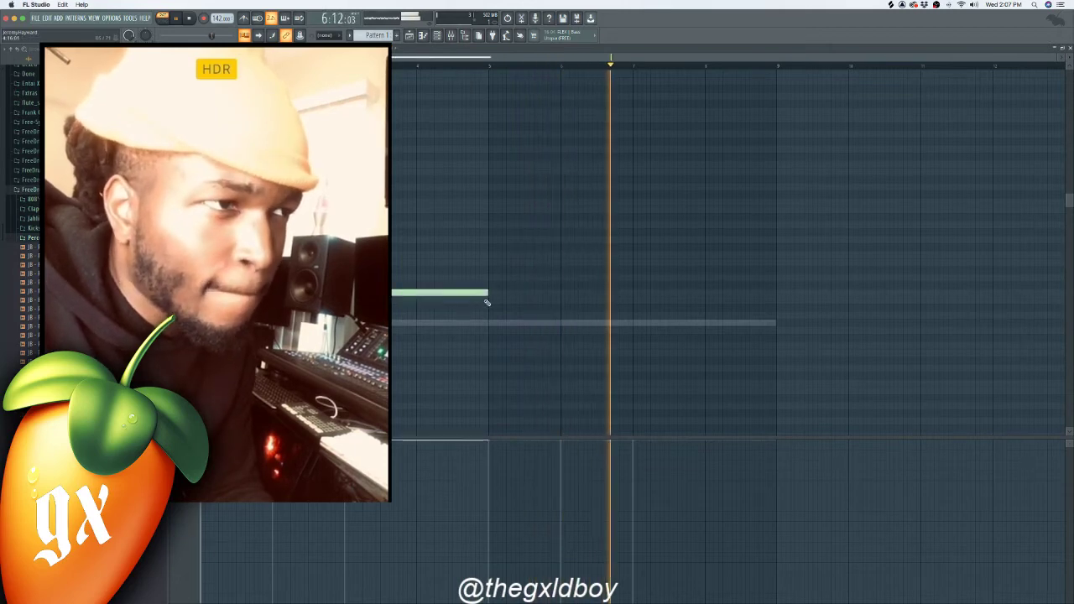
left_click_drag(488, 294, 480, 295)
key("Delete")
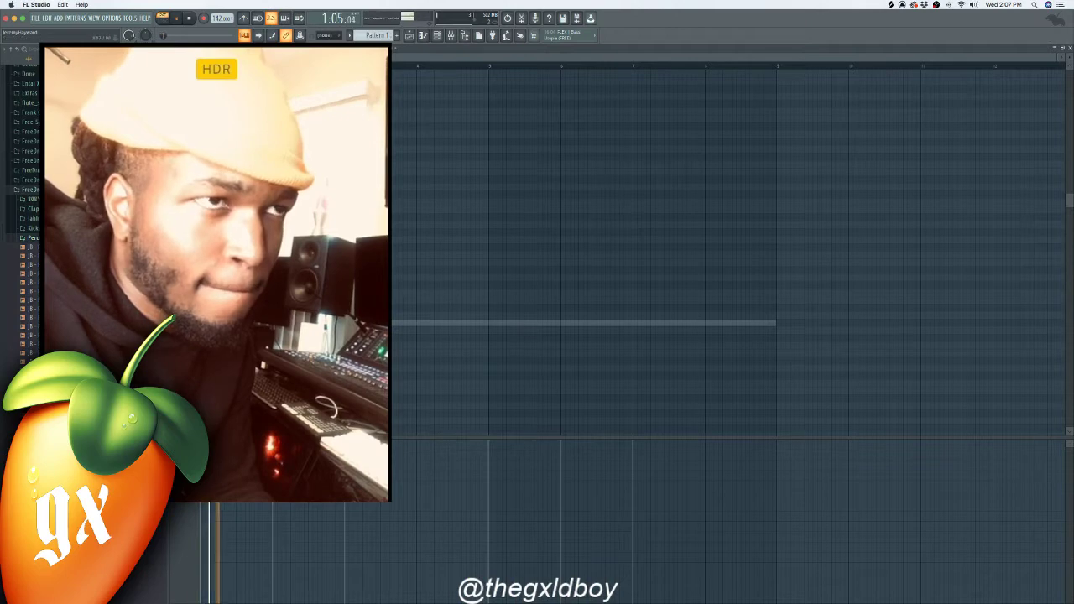
Step: Sequence short percussion notes over bars 1 and 2, including hits on steps 5, 11 and 15 of bar 2
key("Page_Up")
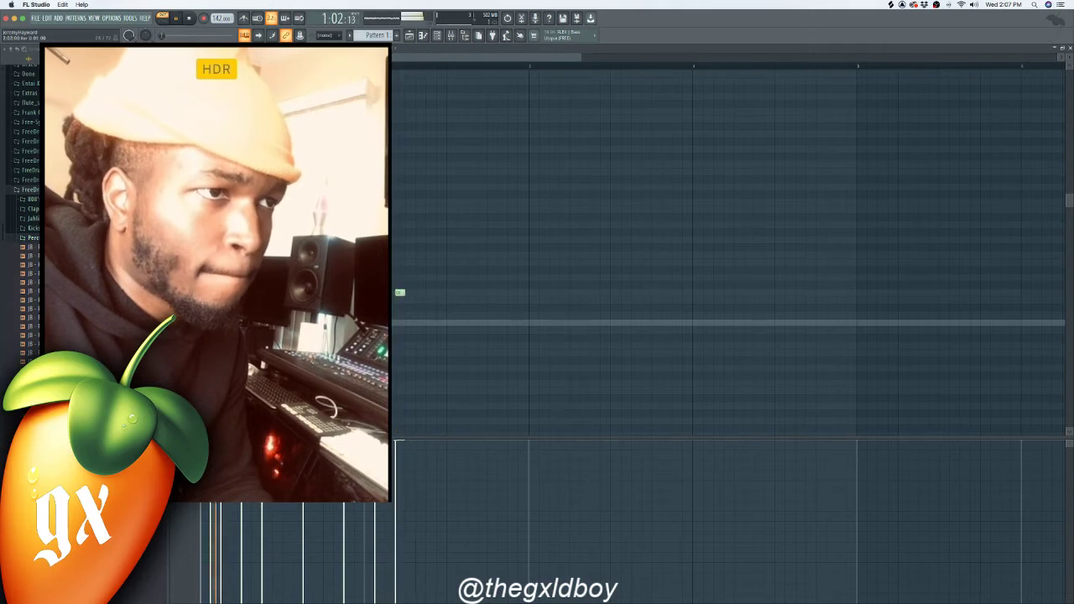
left_click_drag(379, 293, 410, 293)
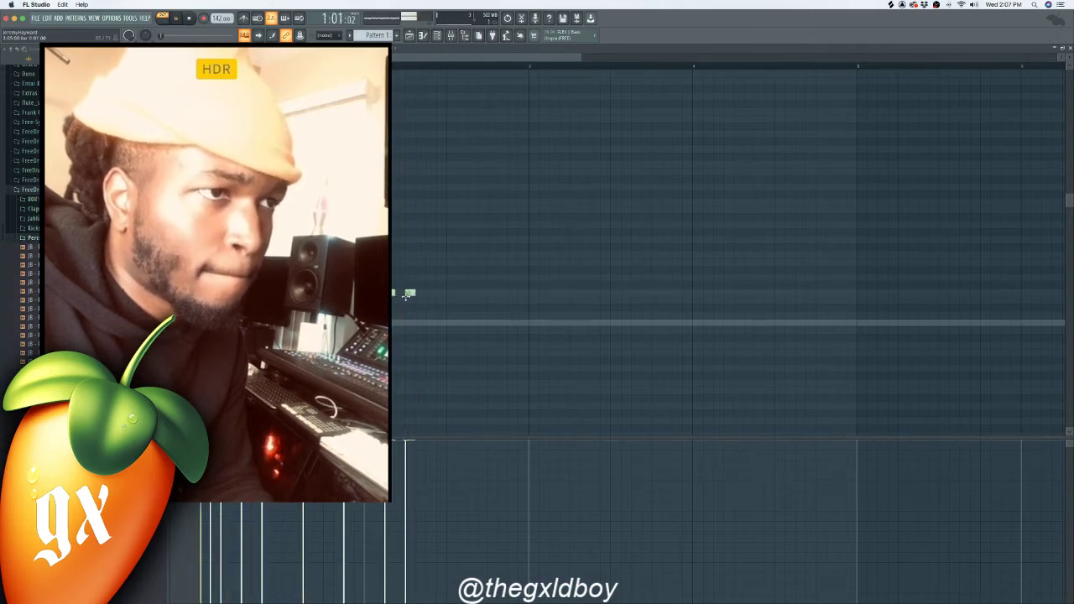
left_click(453, 292)
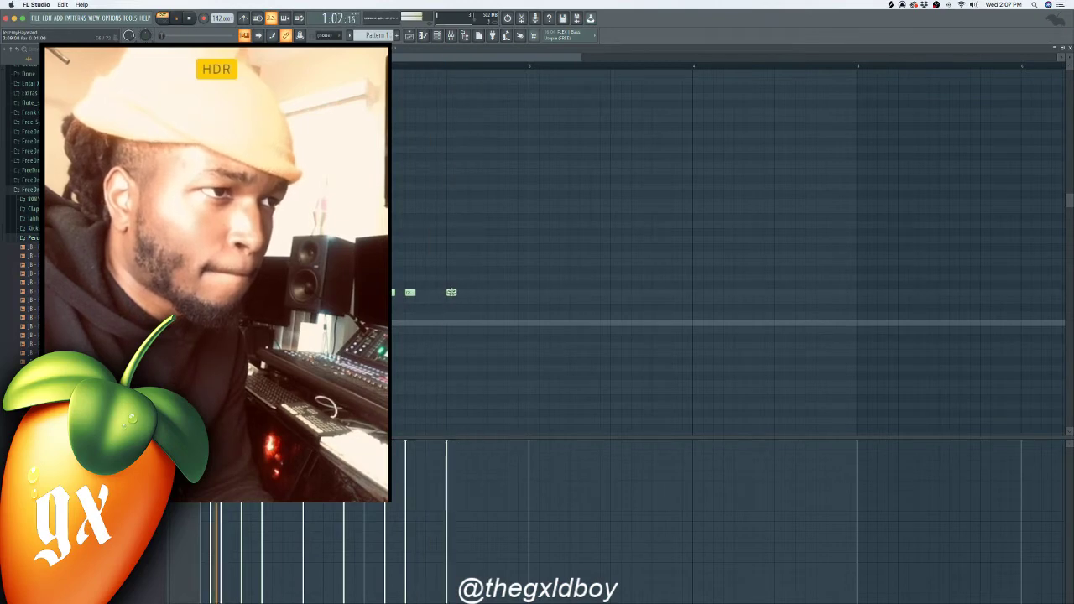
left_click_drag(453, 291, 471, 292)
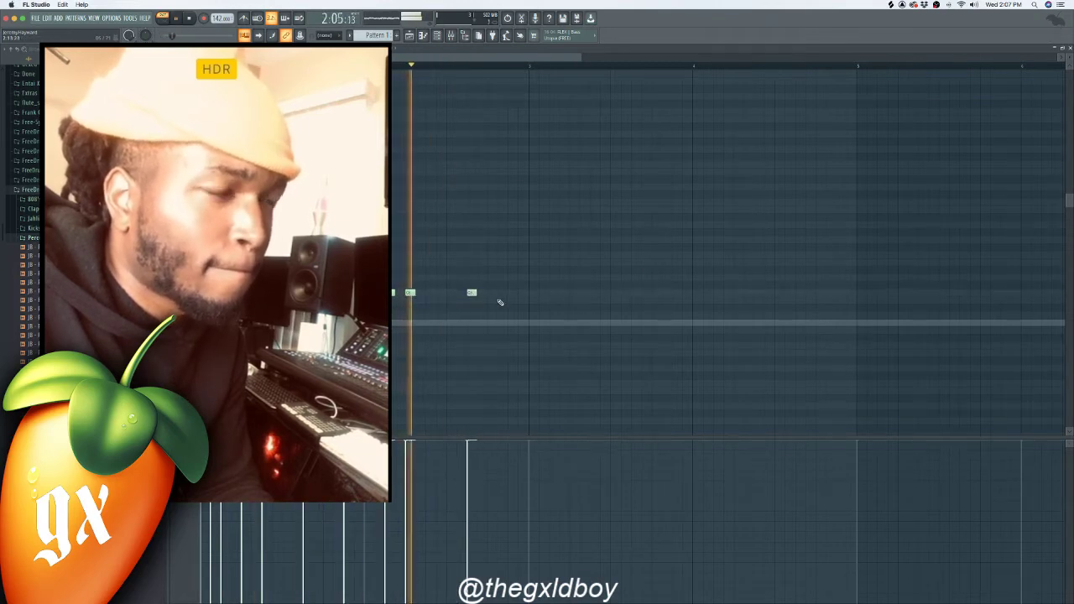
left_click(508, 292)
Step: Select the two-bar percussion pattern and duplicate it through the end of bar 8, undoing the surplus paste
left_click_drag(525, 267, 196, 363)
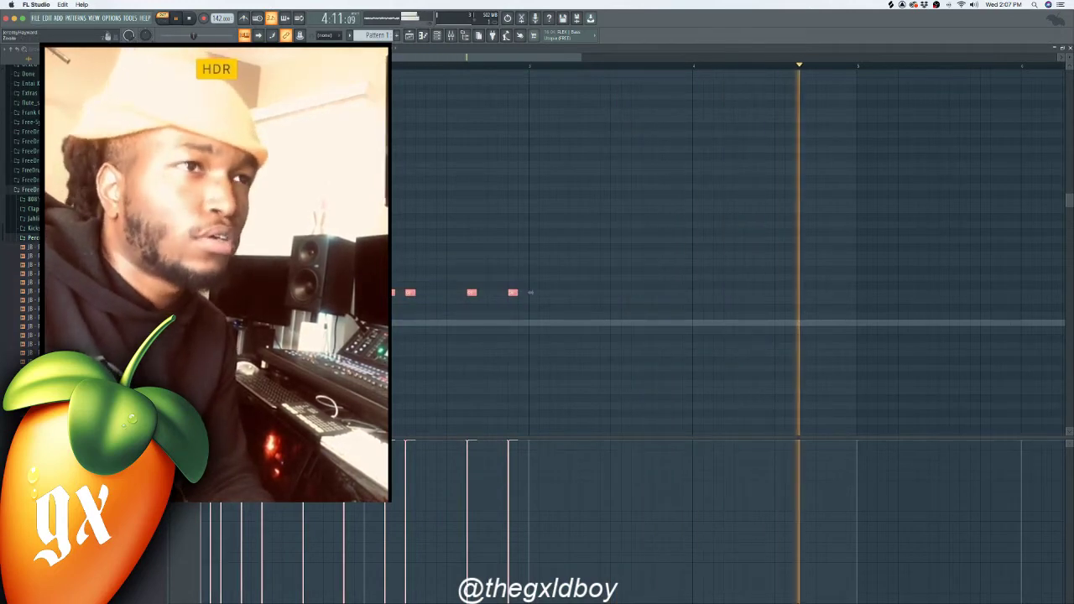
left_click_drag(302, 57, 635, 161)
key("ctrl+b")
key("ctrl+b")
key("ctrl+b")
key("ctrl+z")
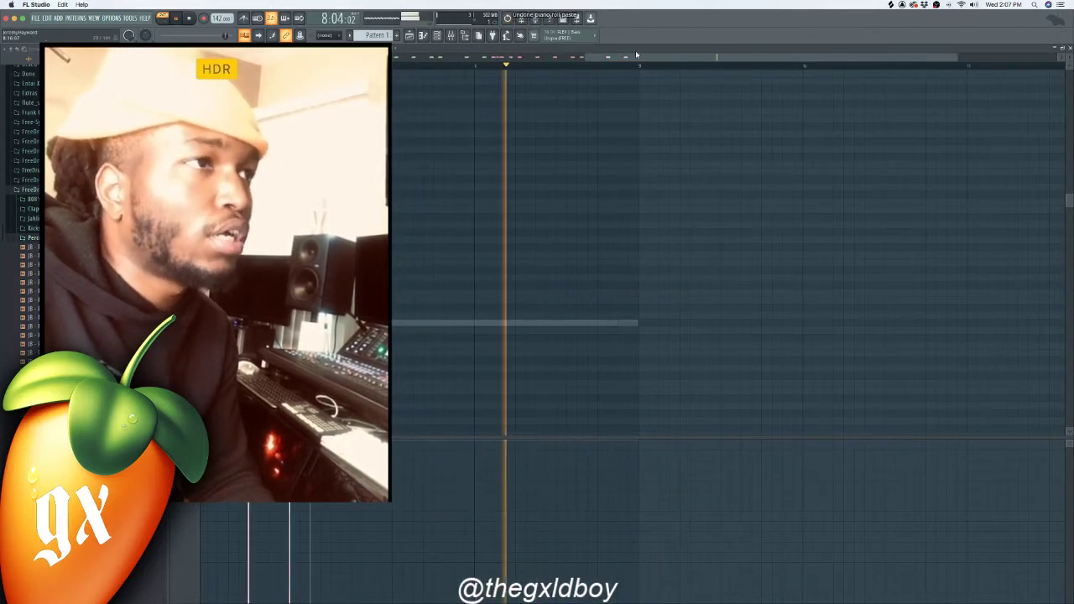
left_click_drag(637, 58, 683, 68)
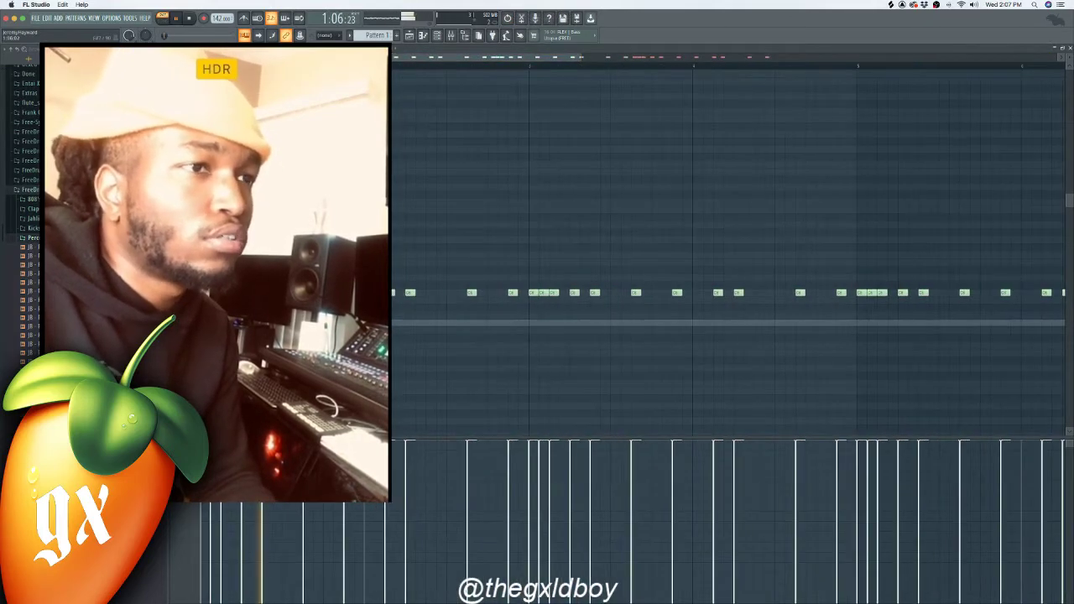
Step: In the other new percussion channel, sequence hits on steps 9 and 15 of bars 1 to 4, and duplicate them through bar 8
left_click(391, 48)
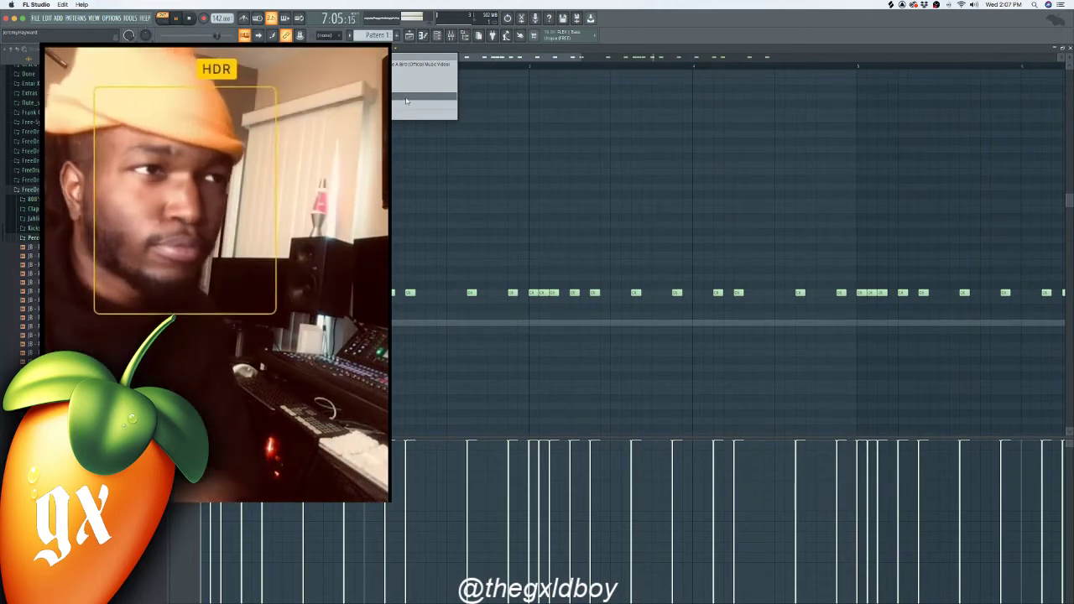
left_click(404, 97)
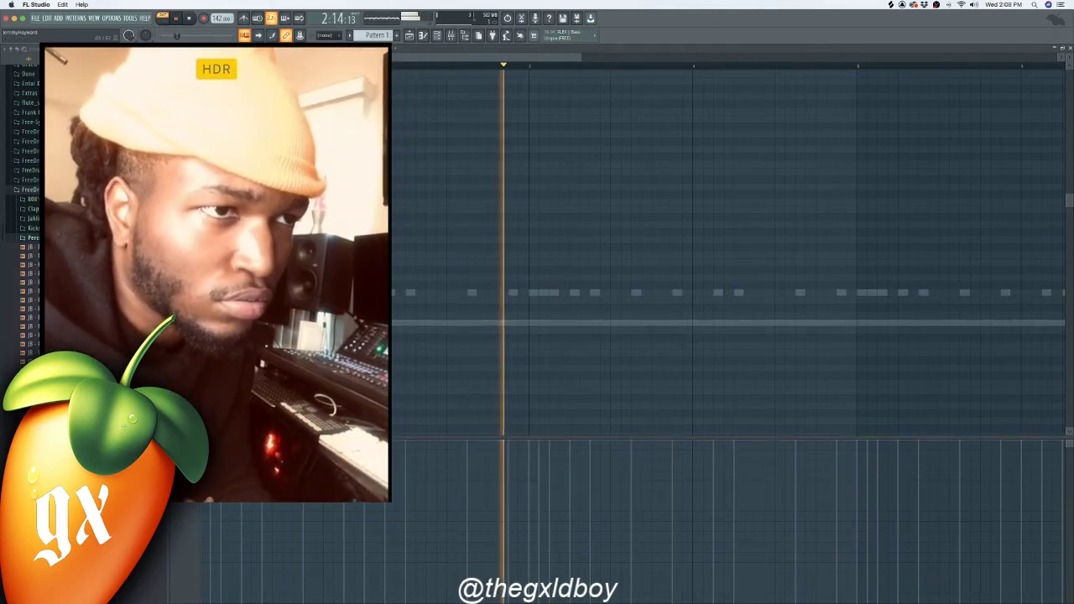
left_click(615, 330)
key("space")
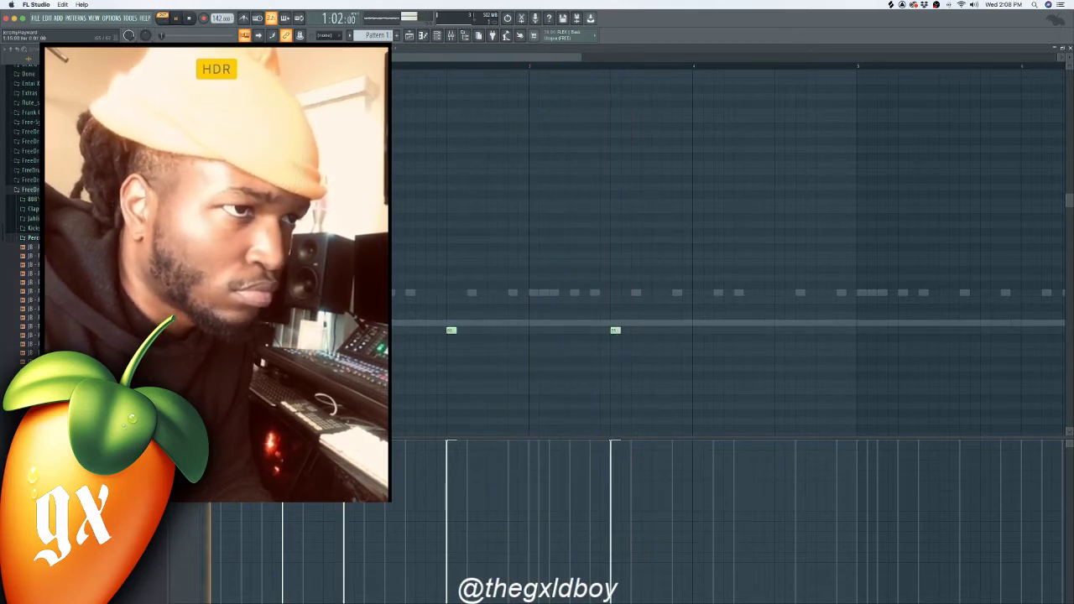
key("space")
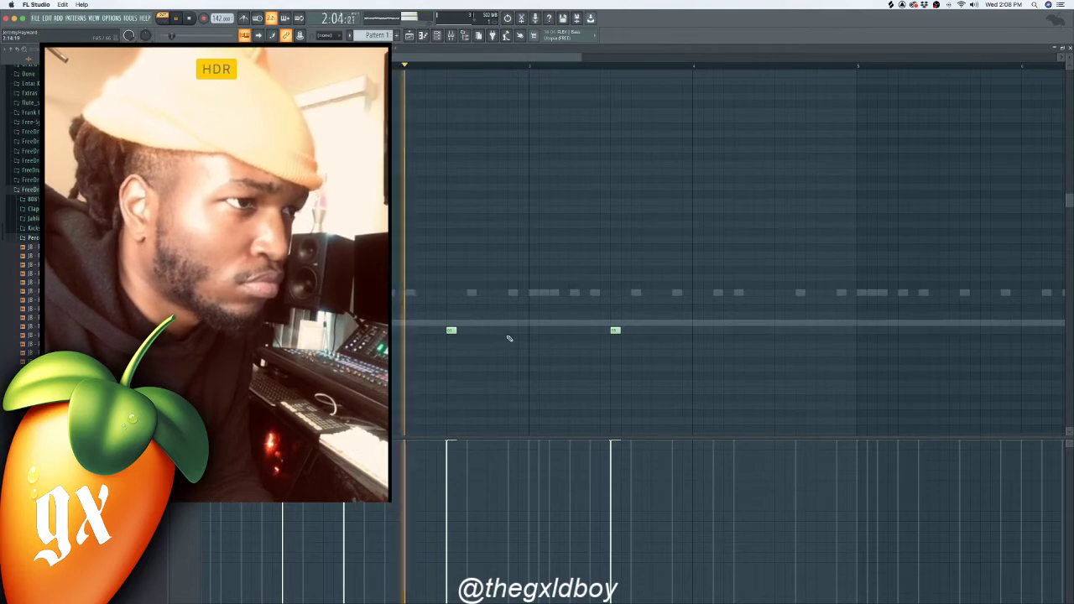
left_click(512, 330)
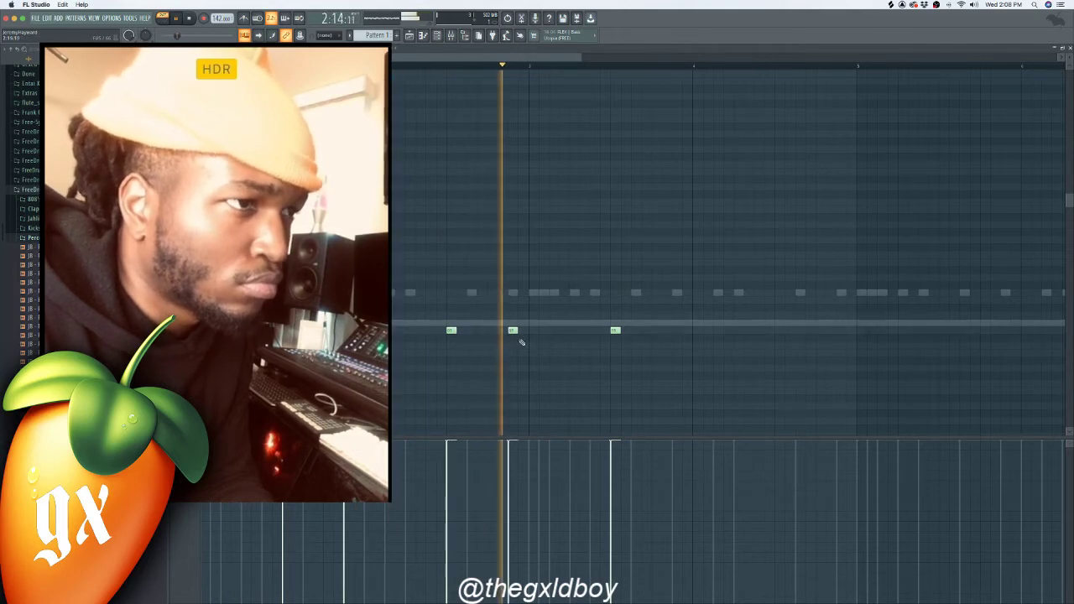
left_click(677, 329)
left_click(778, 330)
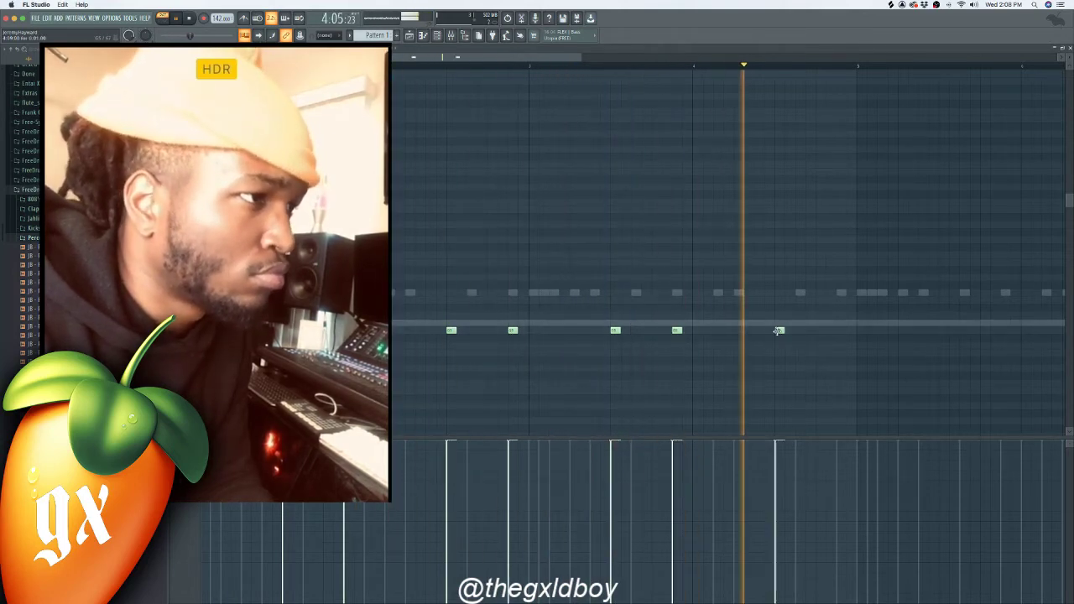
left_click(841, 329)
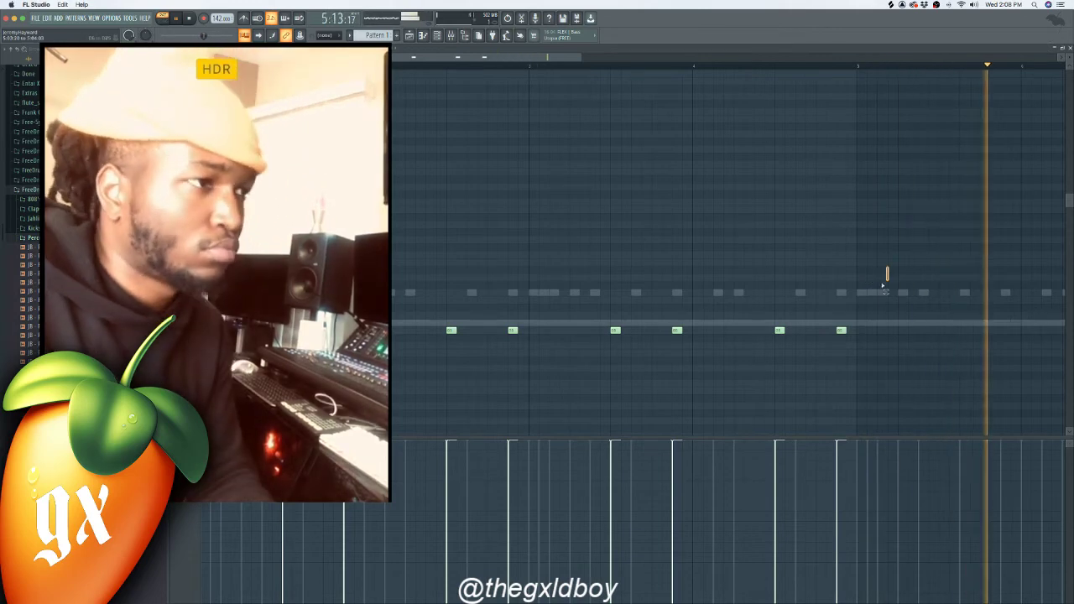
left_click_drag(887, 270, 392, 391)
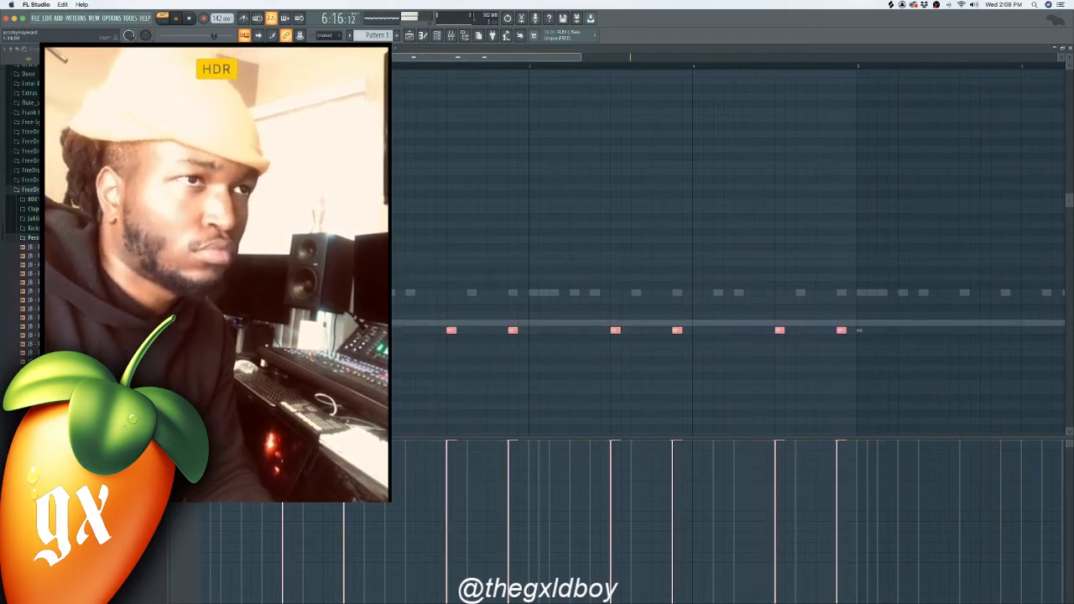
key("ctrl+b")
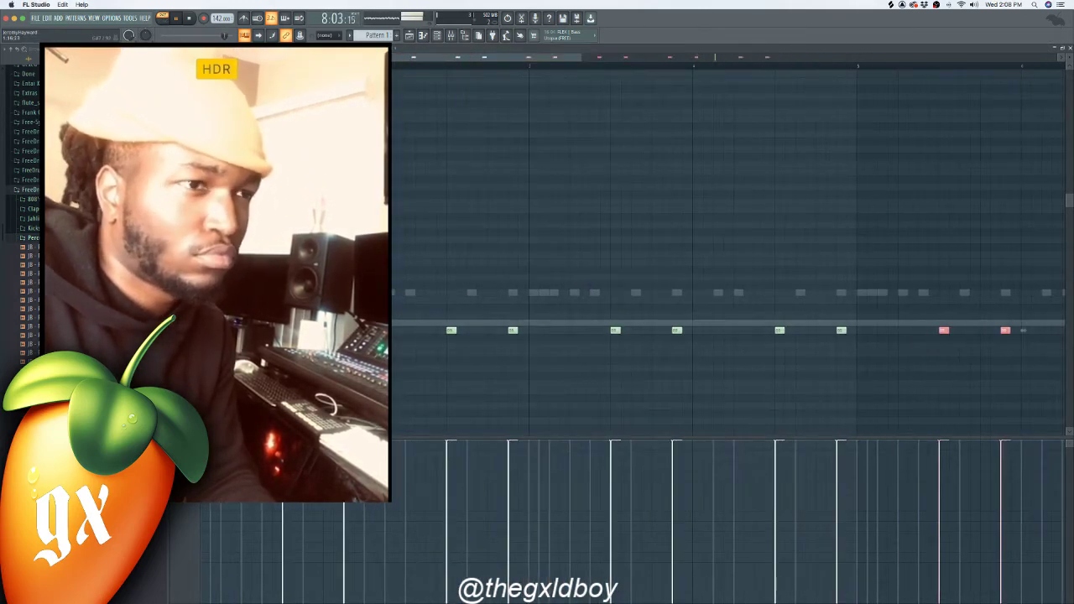
Step: Switch the piano roll to the remaining percussion channel and place single hits on step 7 of bar 1 and step 5 of bar 2
left_click(437, 35)
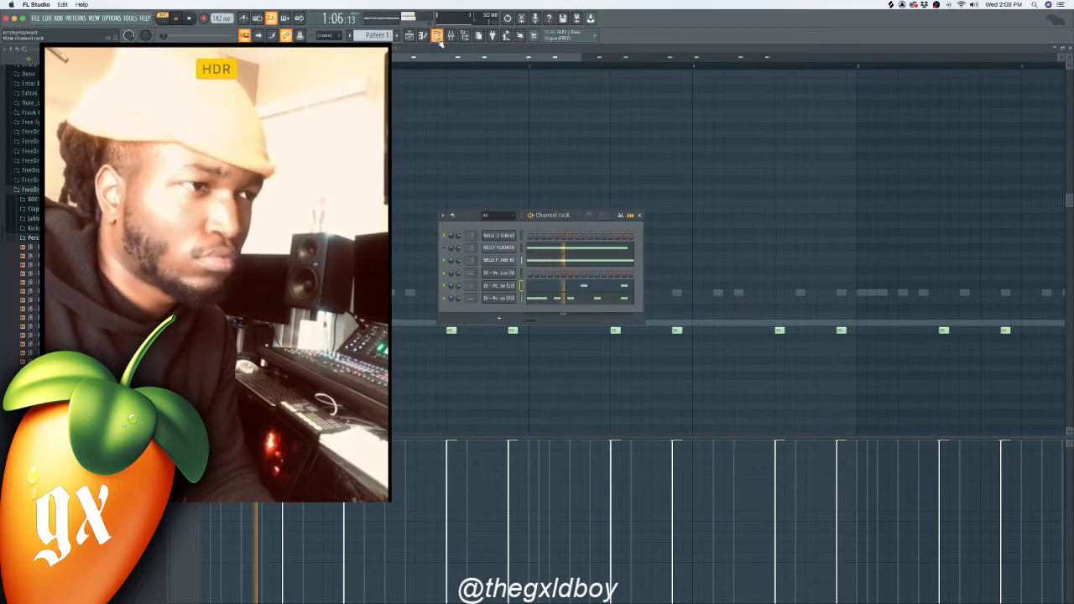
left_click(437, 35)
left_click(437, 35)
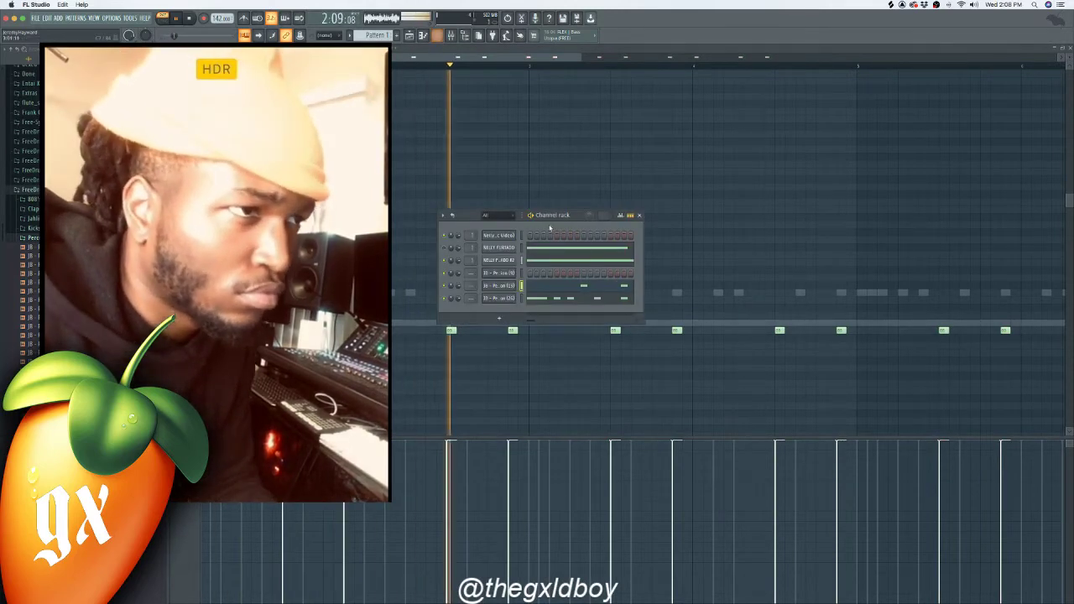
left_click(373, 48)
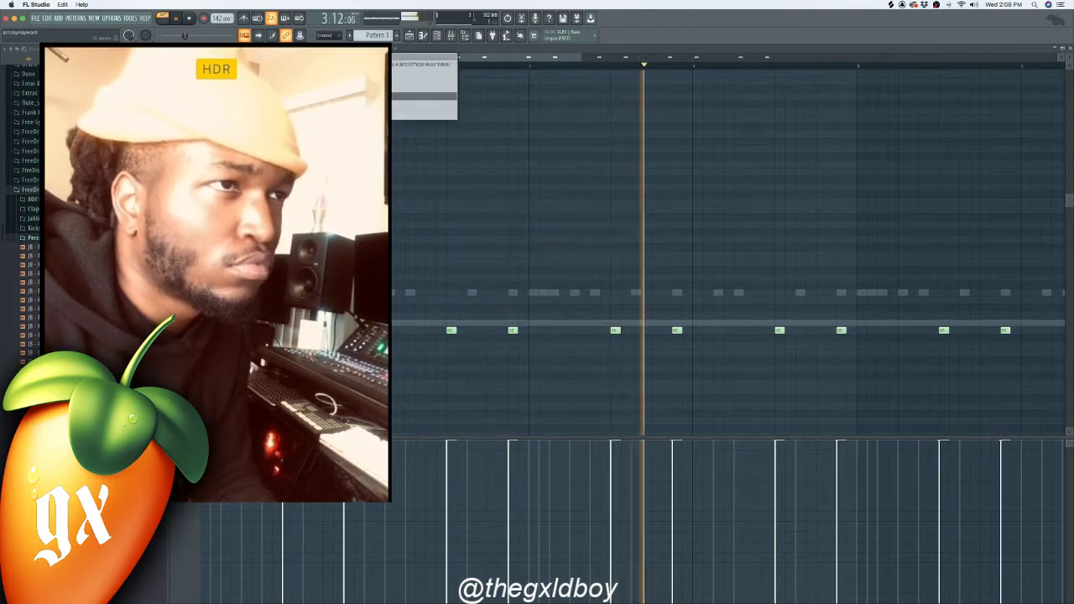
left_click(402, 93)
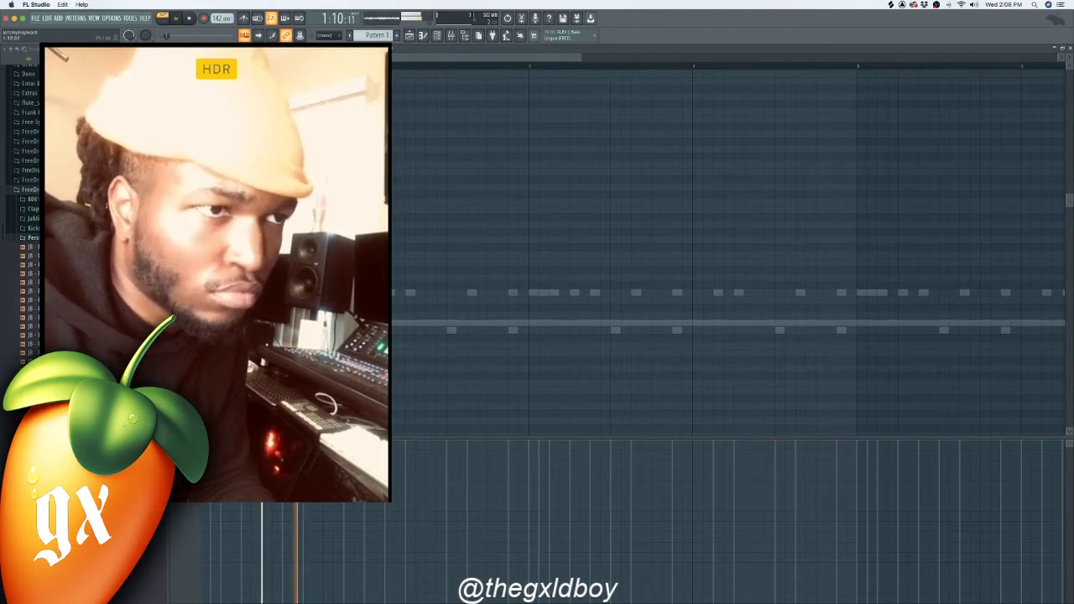
key("space")
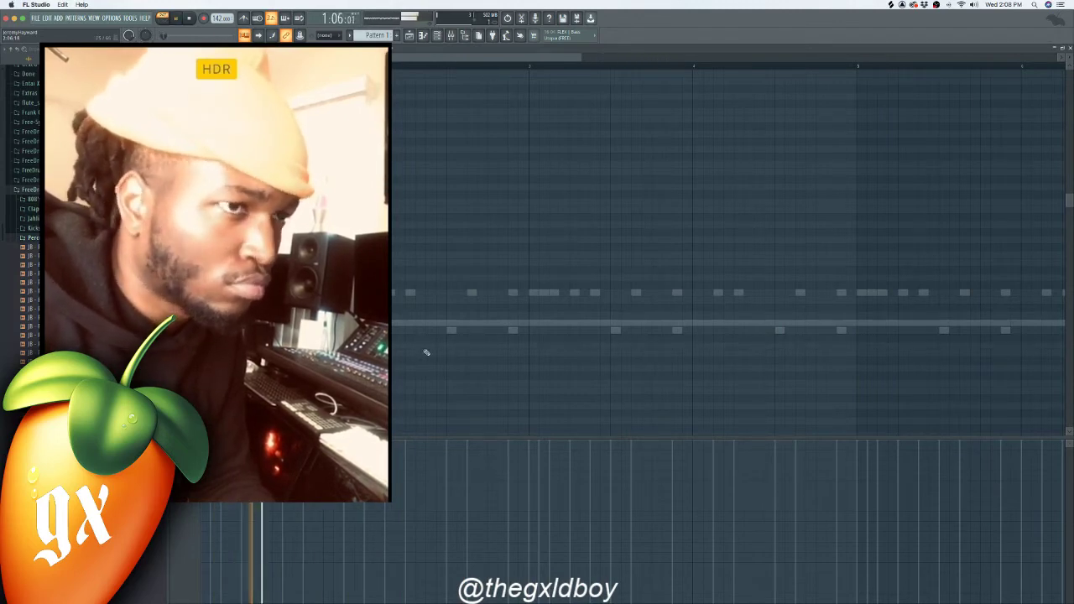
key("space")
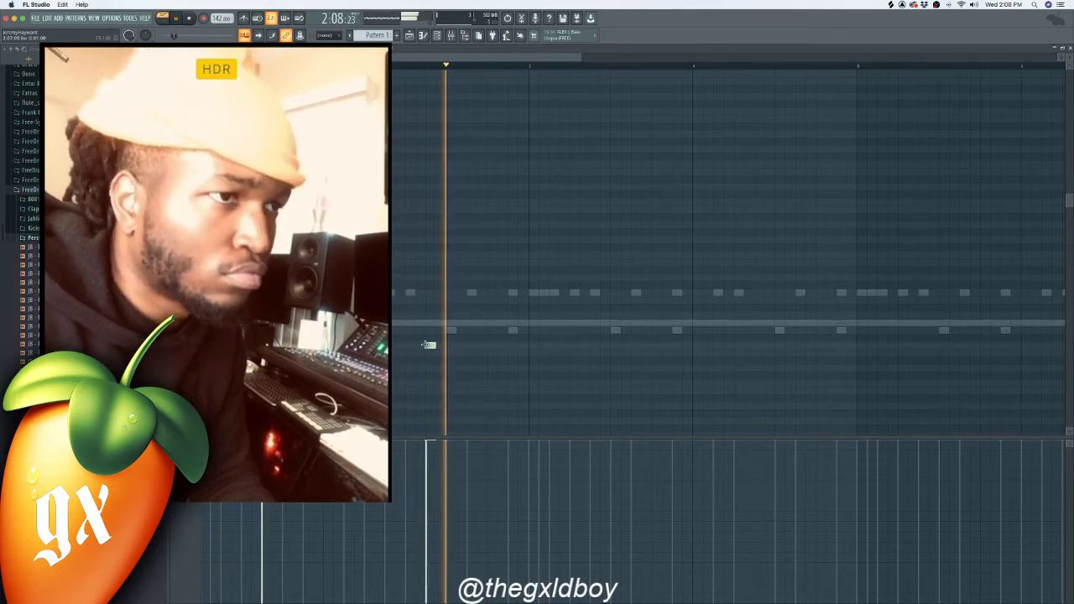
key("space")
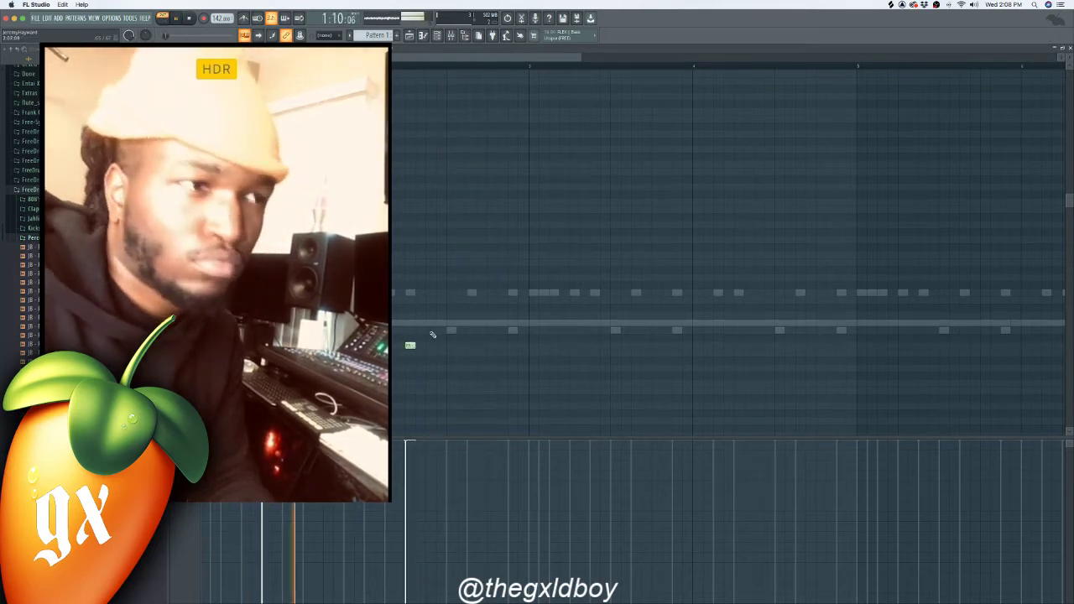
Step: Select the two single percussion hits and copy them into bars 5–6 and bars 7–8
left_click_drag(470, 326, 401, 379)
left_click_drag(405, 57, 641, 89)
scroll(641, 87, "right", 10)
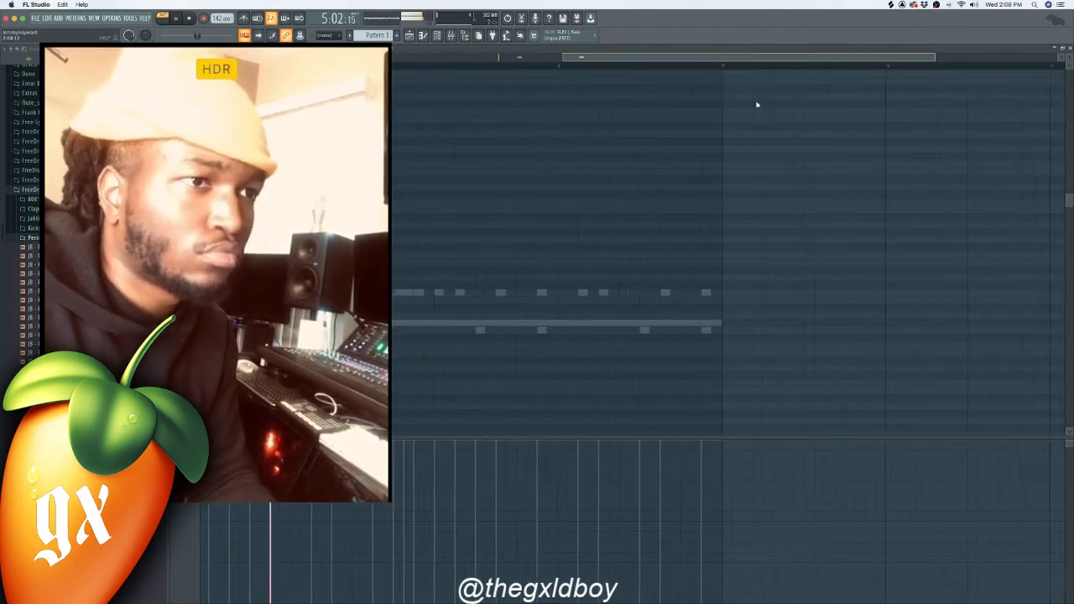
left_click_drag(811, 107, 402, 102)
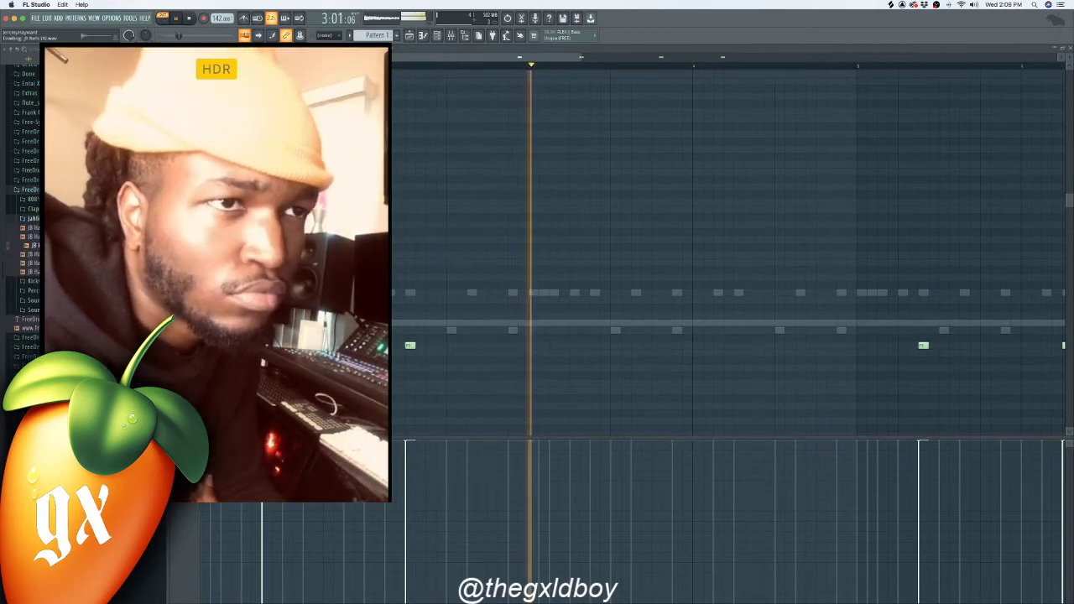
Step: Switch the piano roll to the new hi-hat channel and sequence a descending hat pattern in bars 1 and 3, with hits on steps 5 and 9 of bar 2
left_click(440, 48)
left_click(403, 48)
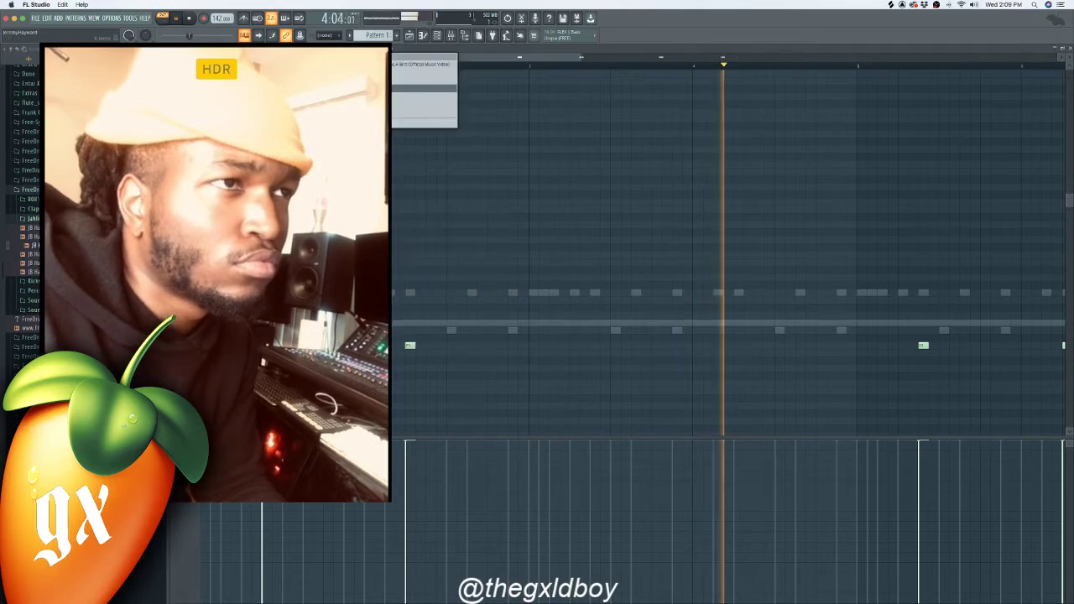
left_click(420, 109)
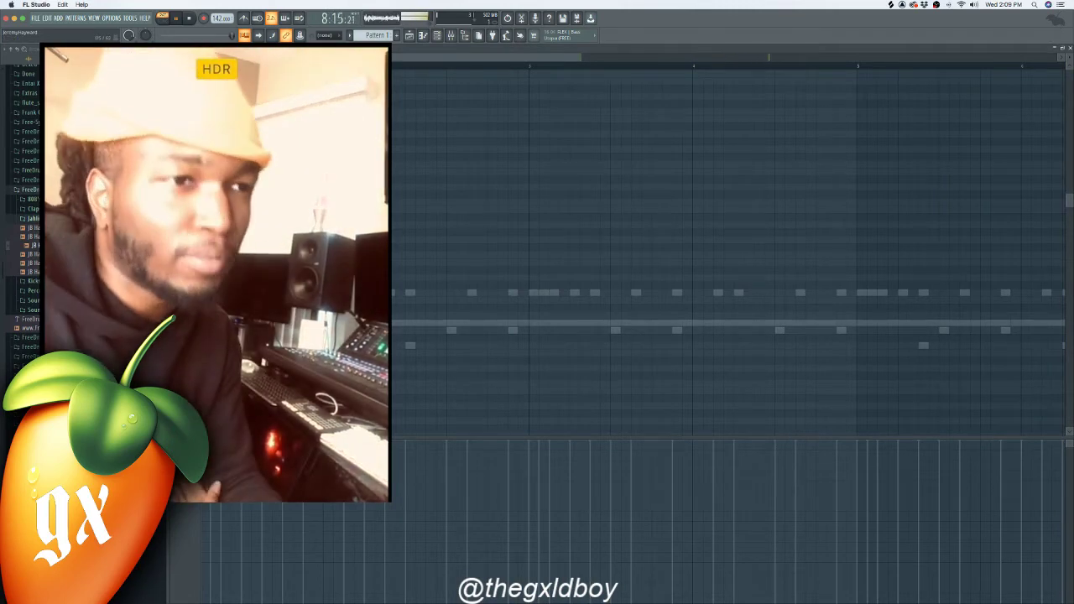
scroll(727, 252, "down", 3)
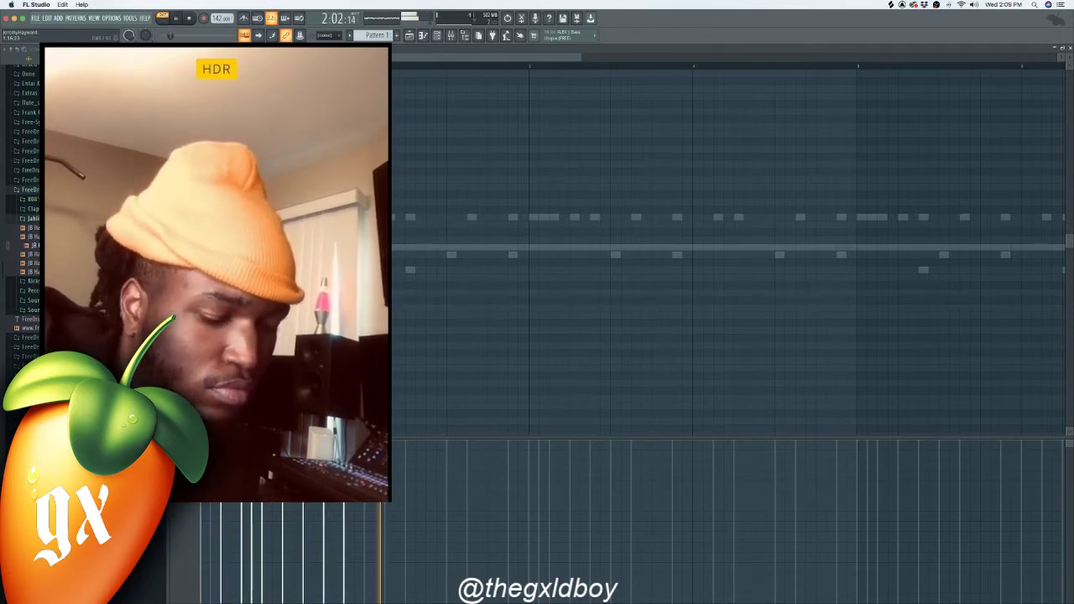
key("space")
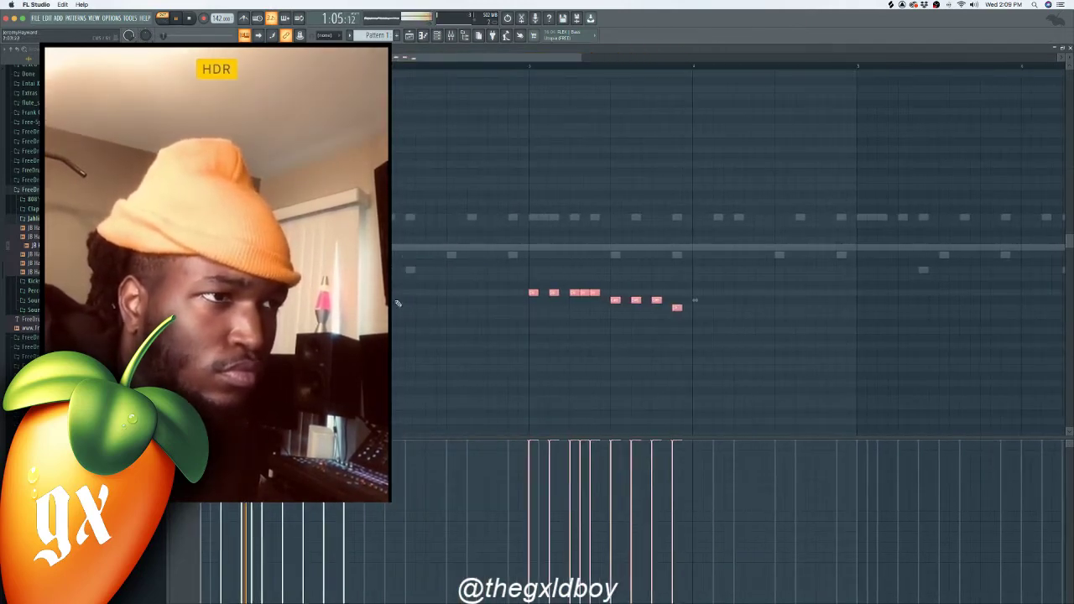
left_click(450, 292)
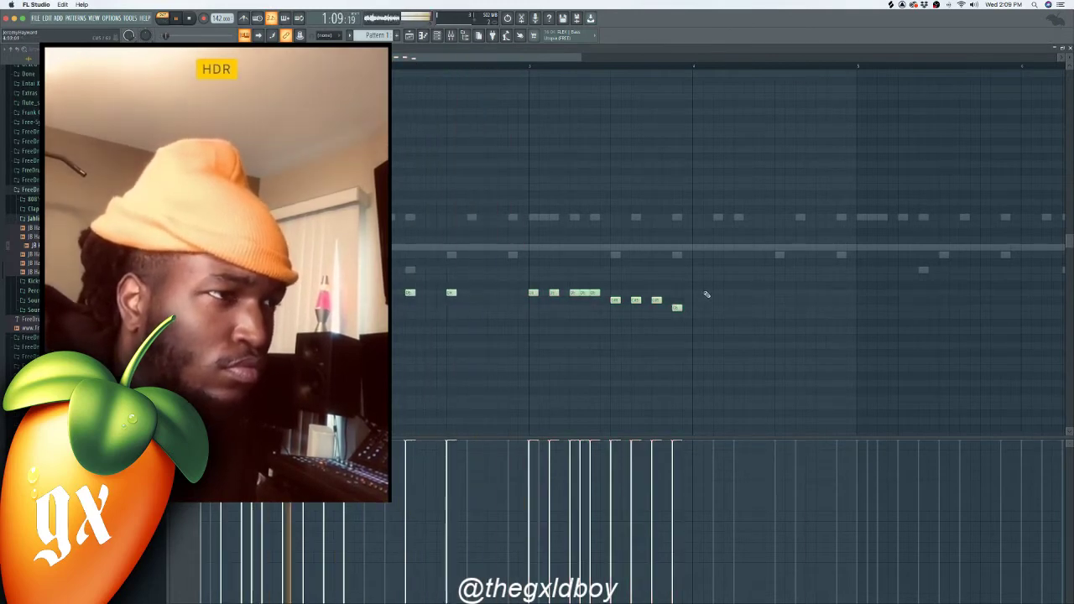
Step: Add hi-hat hits on steps 5 and 9 of bar 4, matching the hits in bar 2
left_click_drag(701, 282, 392, 334)
key("super+d")
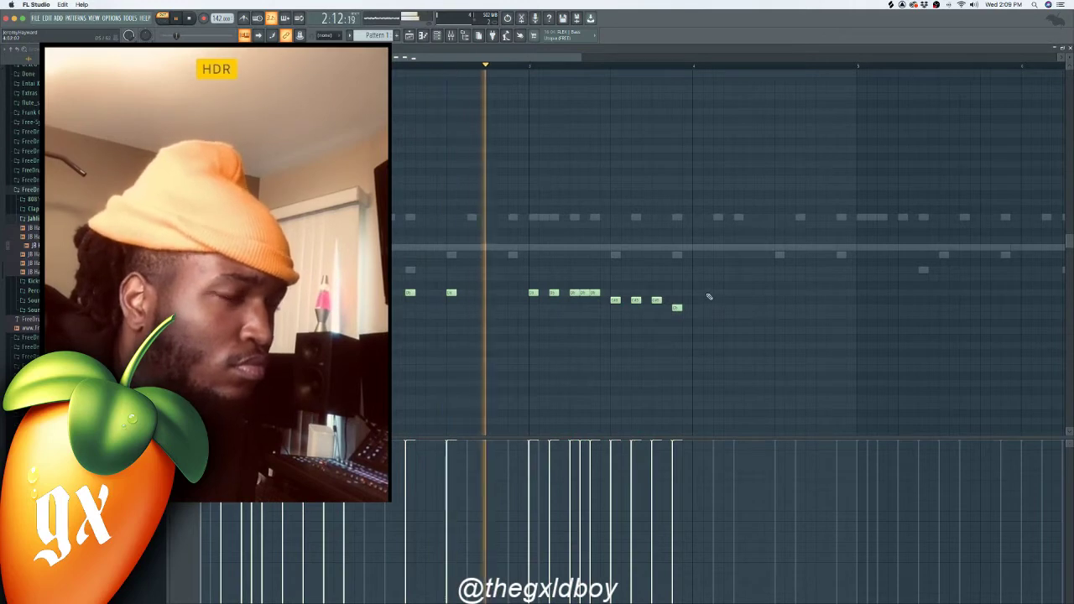
left_click_drag(479, 273, 404, 310)
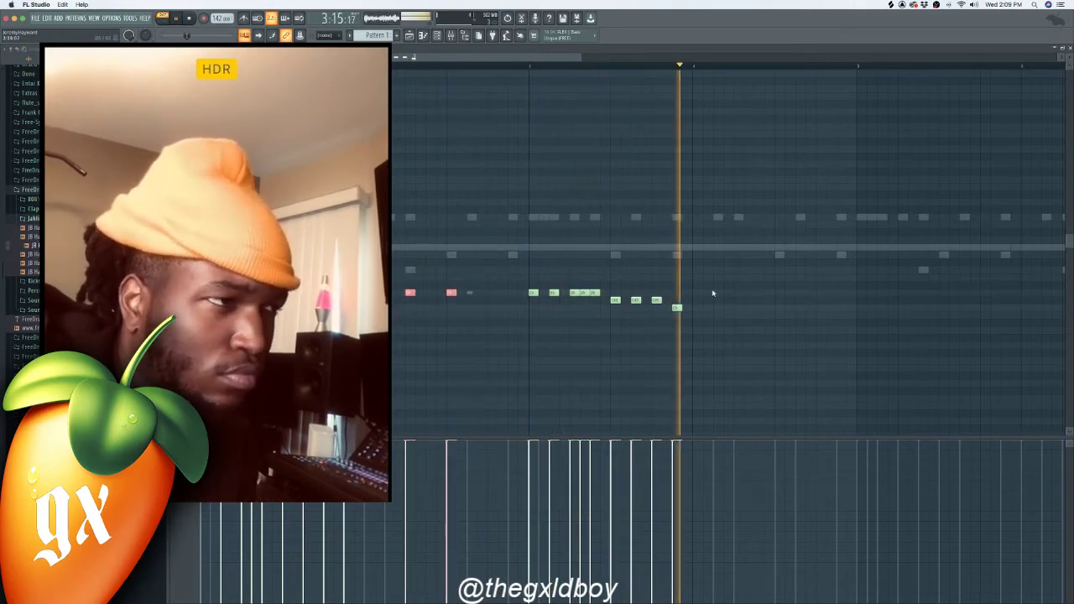
left_click(738, 293)
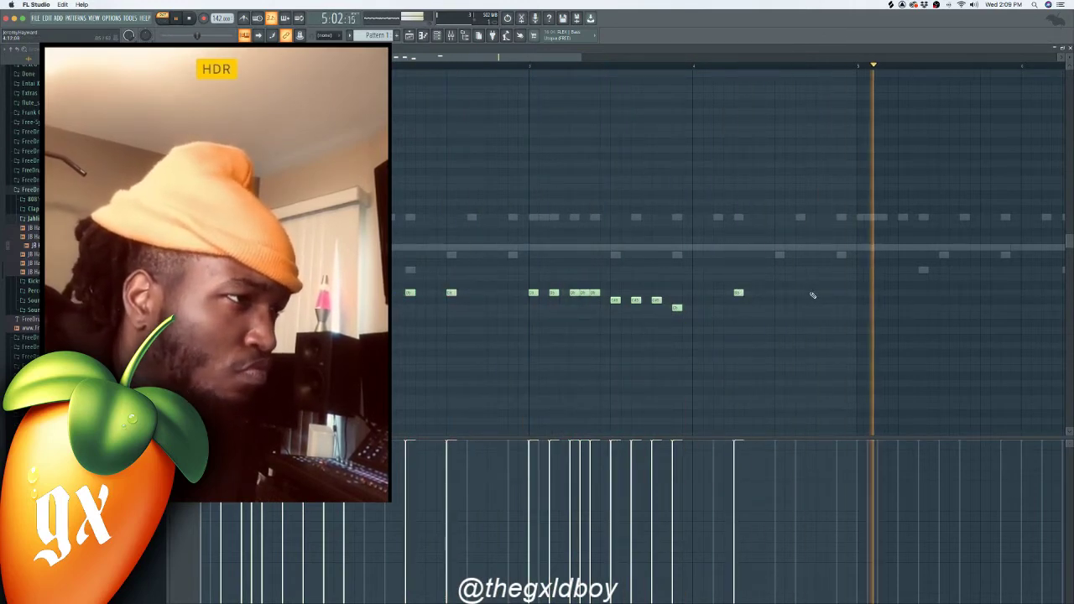
left_click(780, 293)
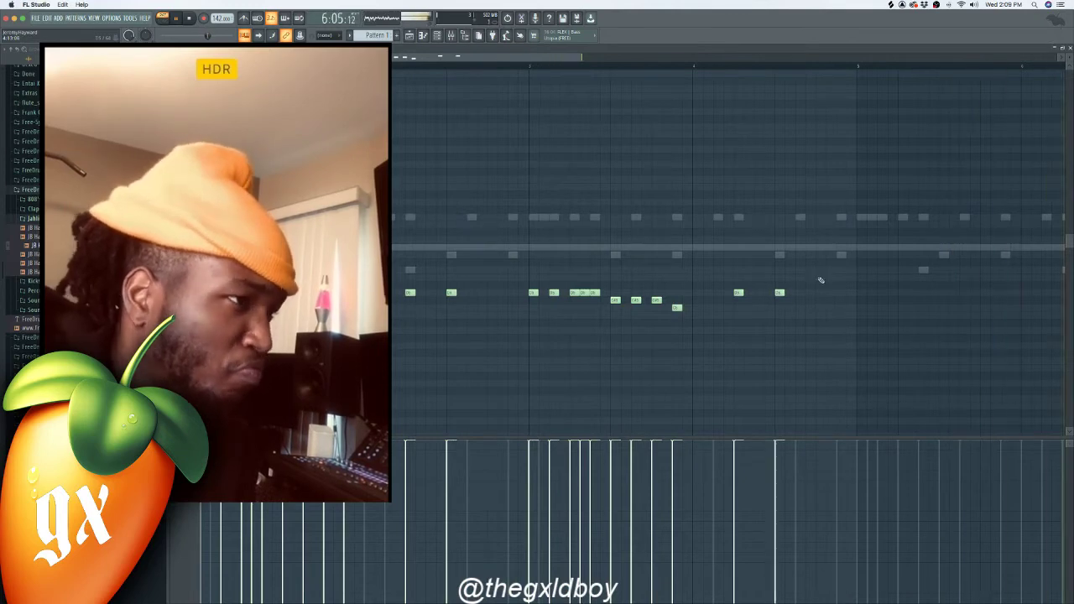
Step: Select the whole four-bar hi-hat pattern and duplicate it into bars 5 to 8
left_click_drag(807, 260, 394, 379)
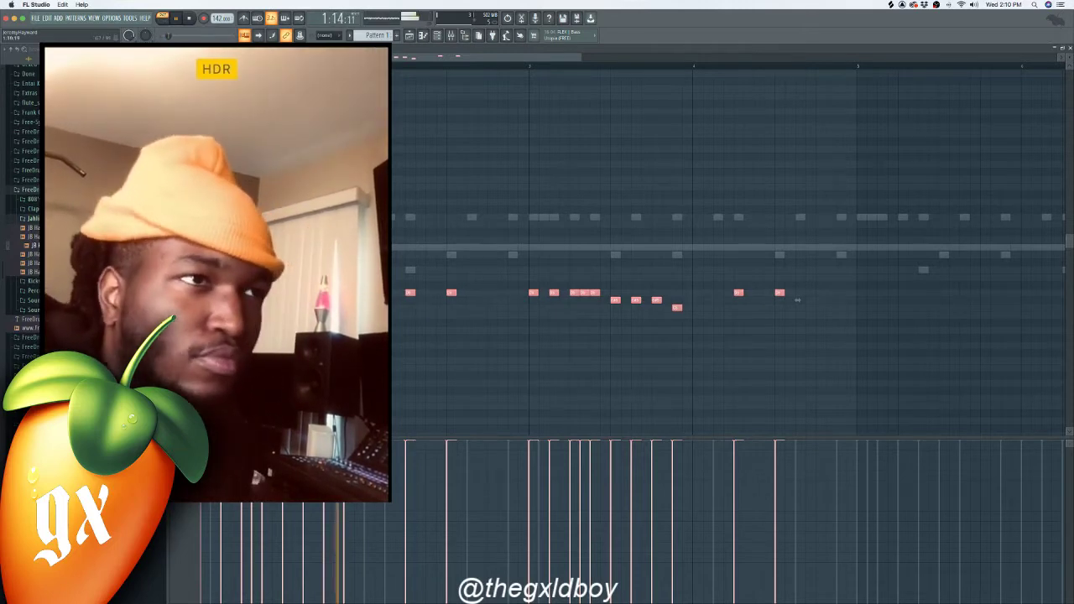
mouse_move(306, 57)
left_mouse_down()
mouse_move(621, 73)
mouse_move(315, 70)
left_mouse_up()
key("super+b")
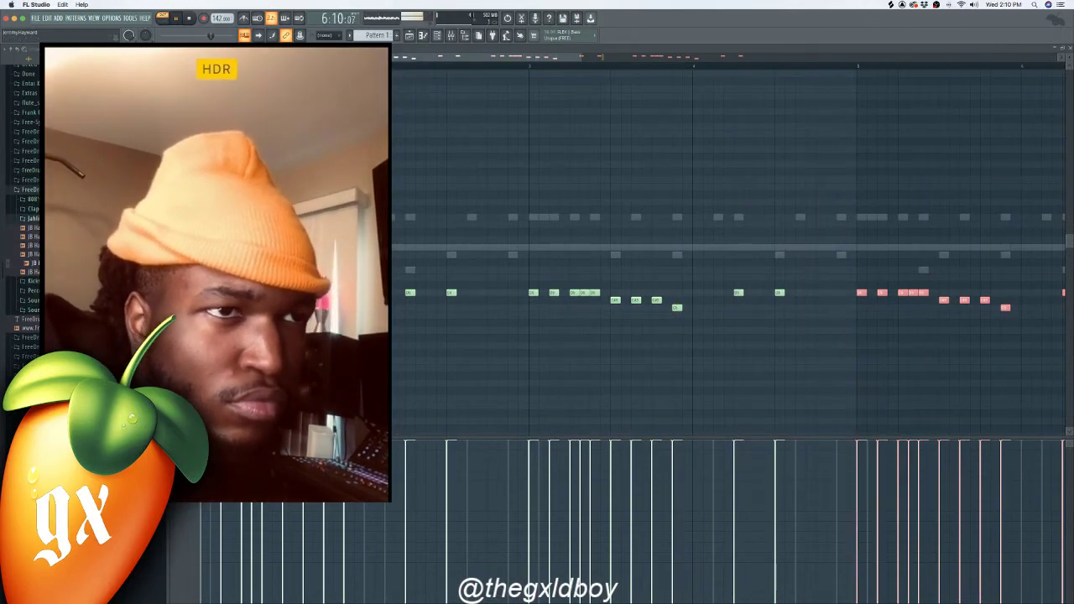
Step: Add a JB sample from the clap folder as a new channel and switch the piano roll to it
left_click(33, 209)
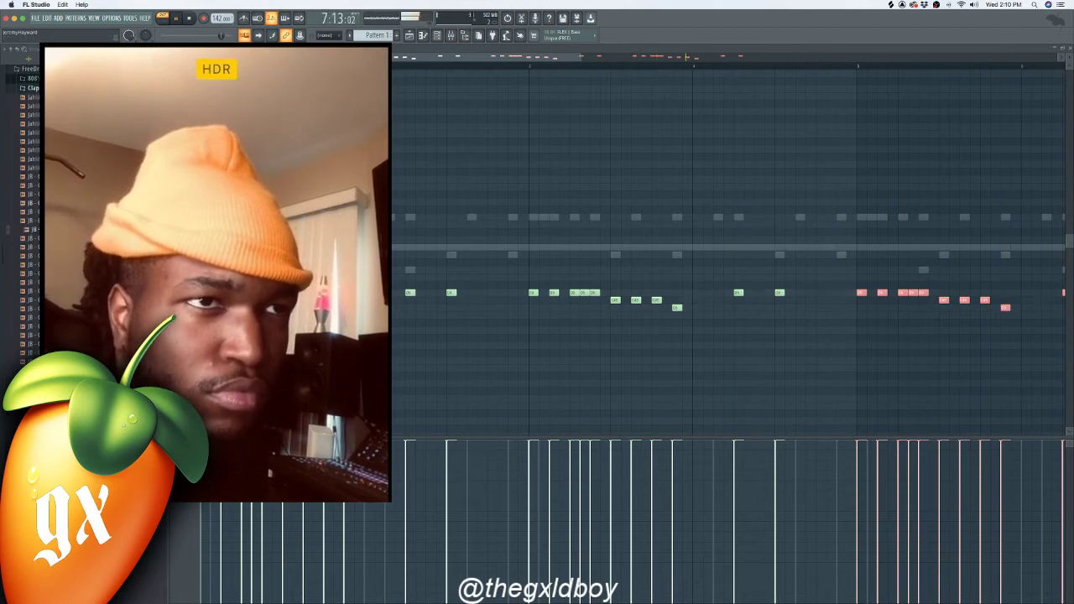
left_click(33, 194)
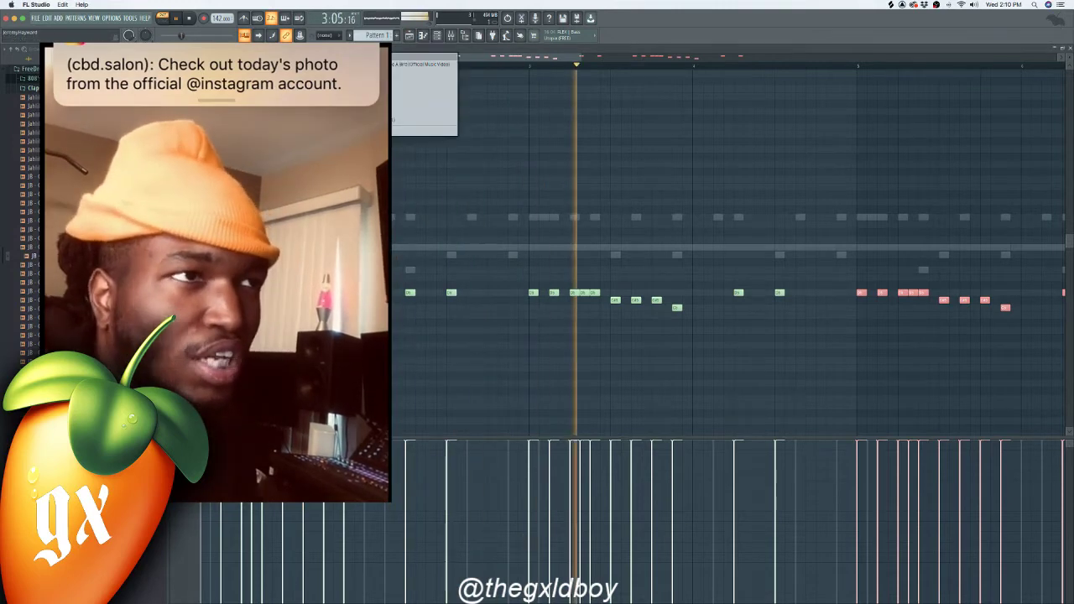
left_click(369, 119)
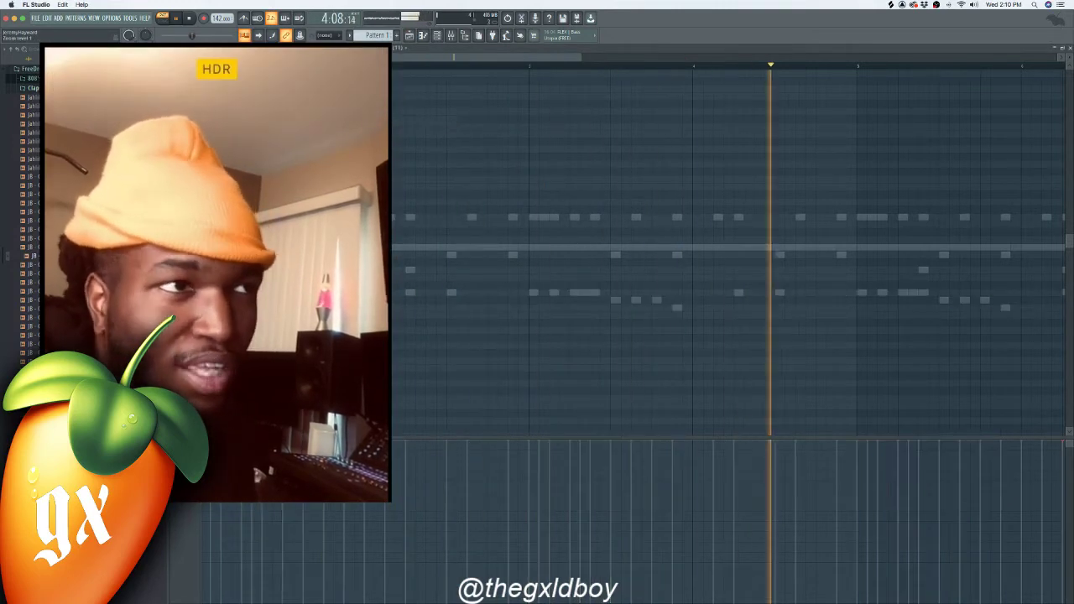
Step: Adjust the computer's output volume while the pattern plays
key("F12")
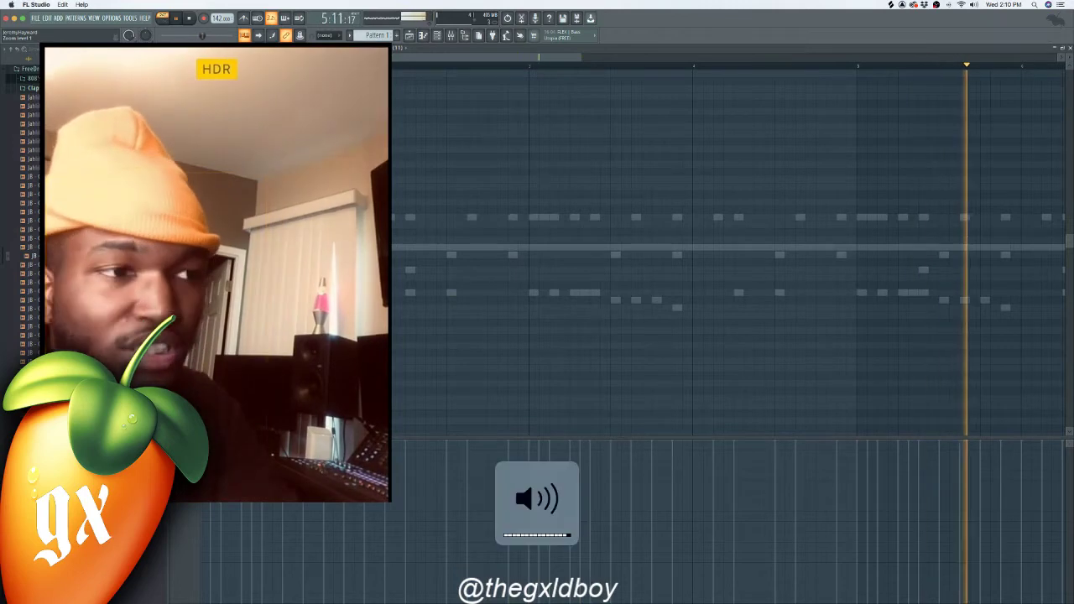
key("XF86AudioLowerVolume")
key("XF86AudioLowerVolume")
key("XF86AudioLowerVolume")
key("XF86AudioLowerVolume")
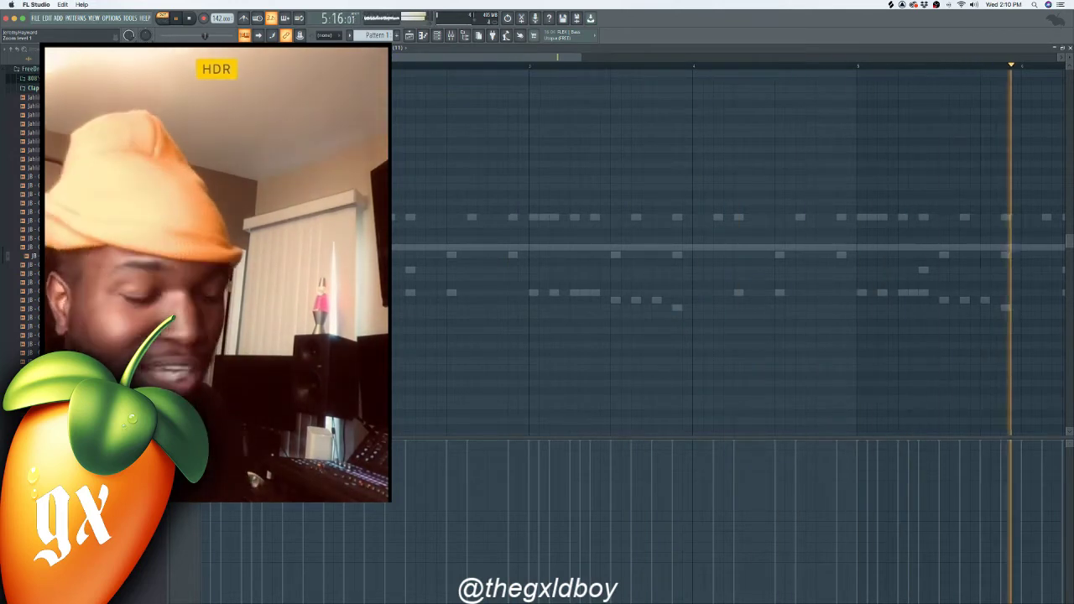
key("F11")
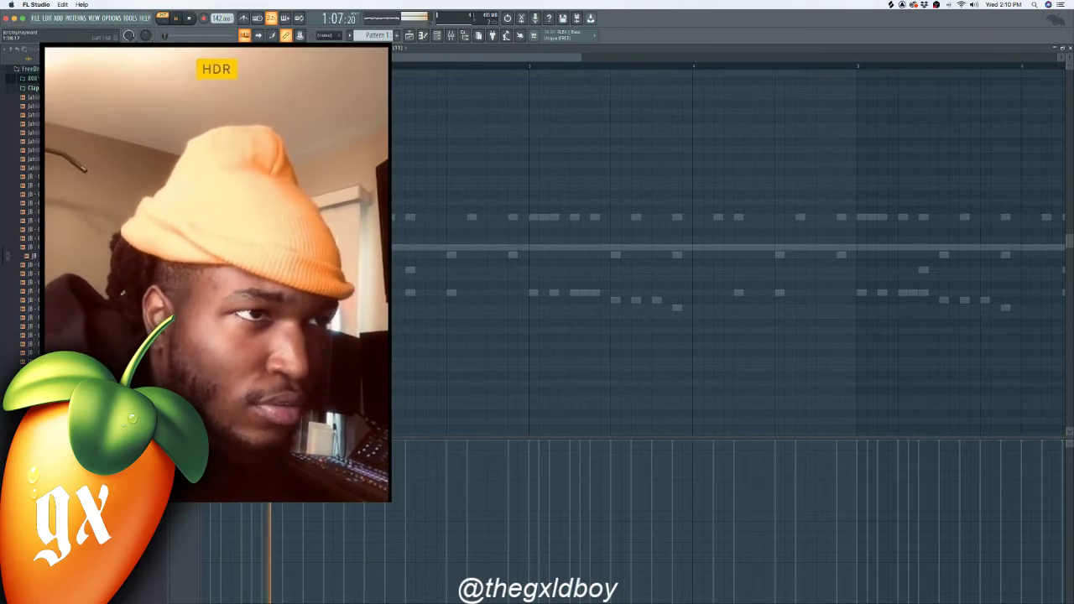
Step: Select the two-bar clap pattern and duplicate it across bars 3 to 8
key("space")
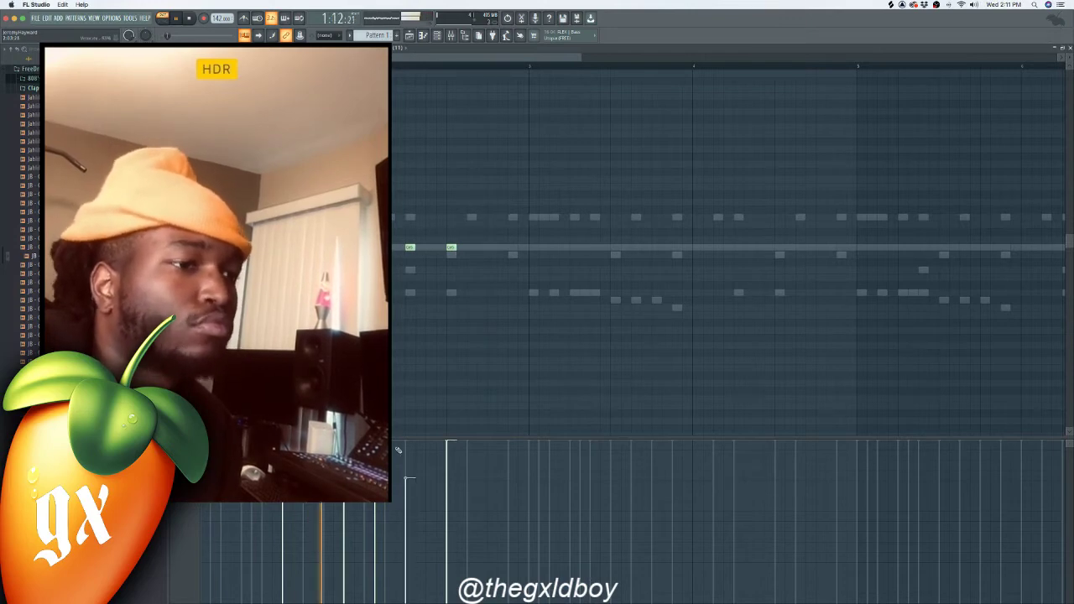
key("space")
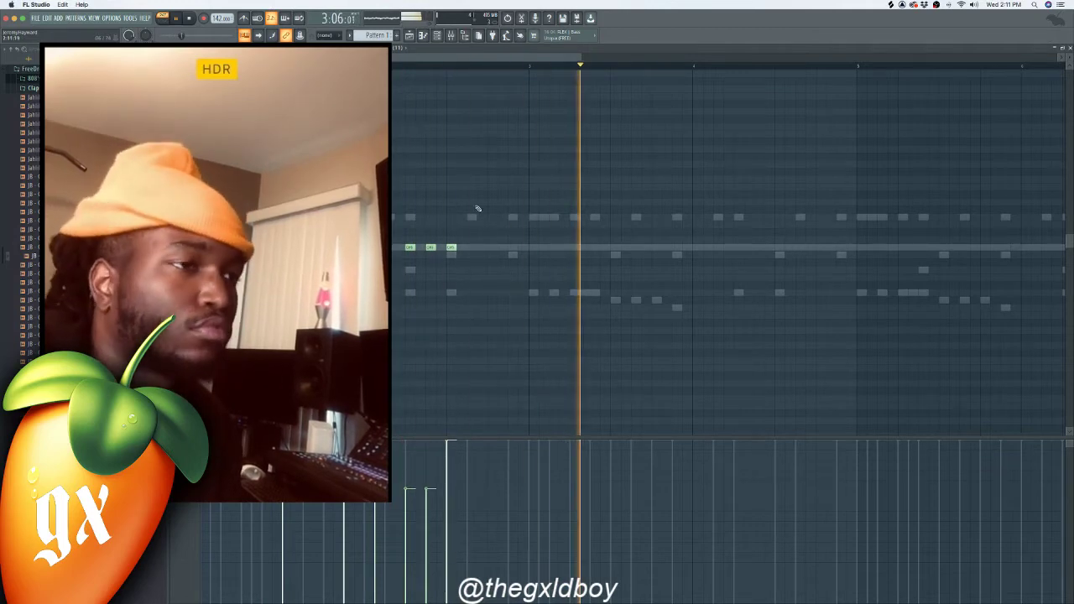
left_click_drag(481, 220, 396, 300)
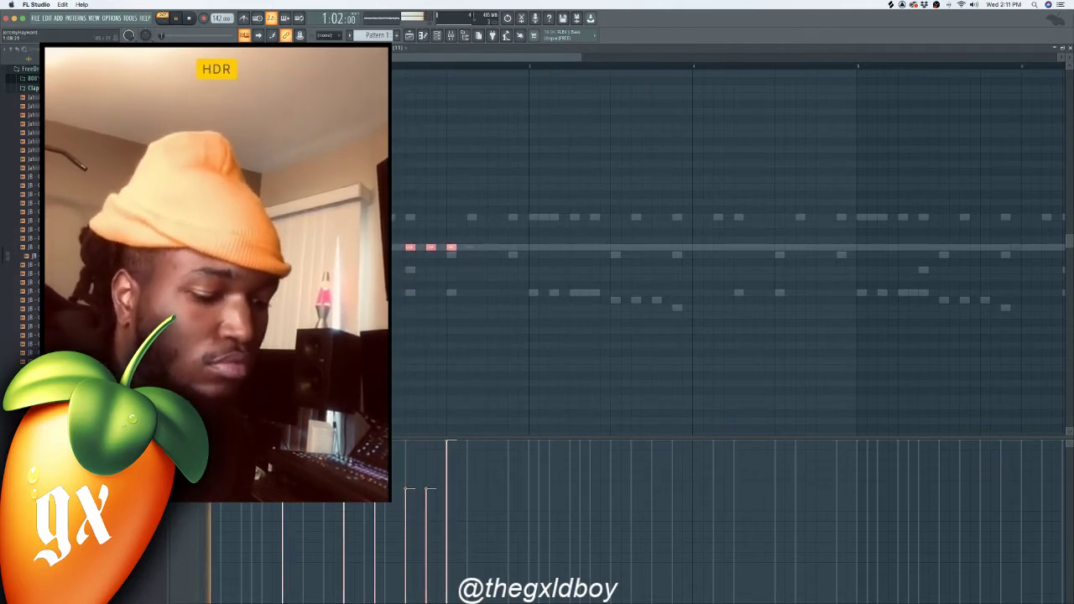
scroll(494, 70, "right", 3)
key("super+b")
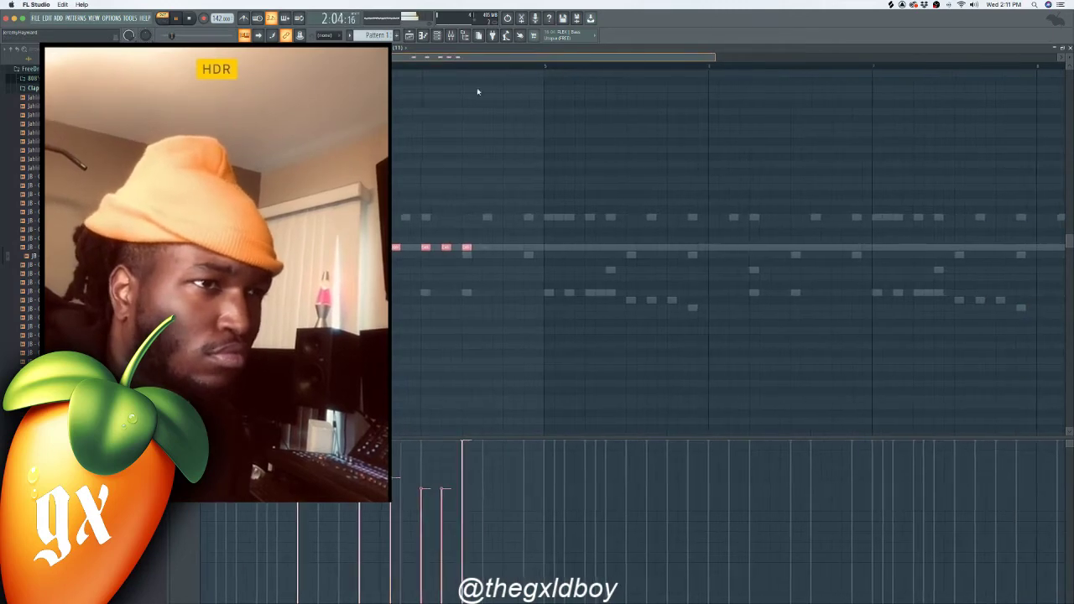
scroll(618, 84, "right", 4)
key("super+b")
scroll(658, 94, "right", 3)
key("super+b")
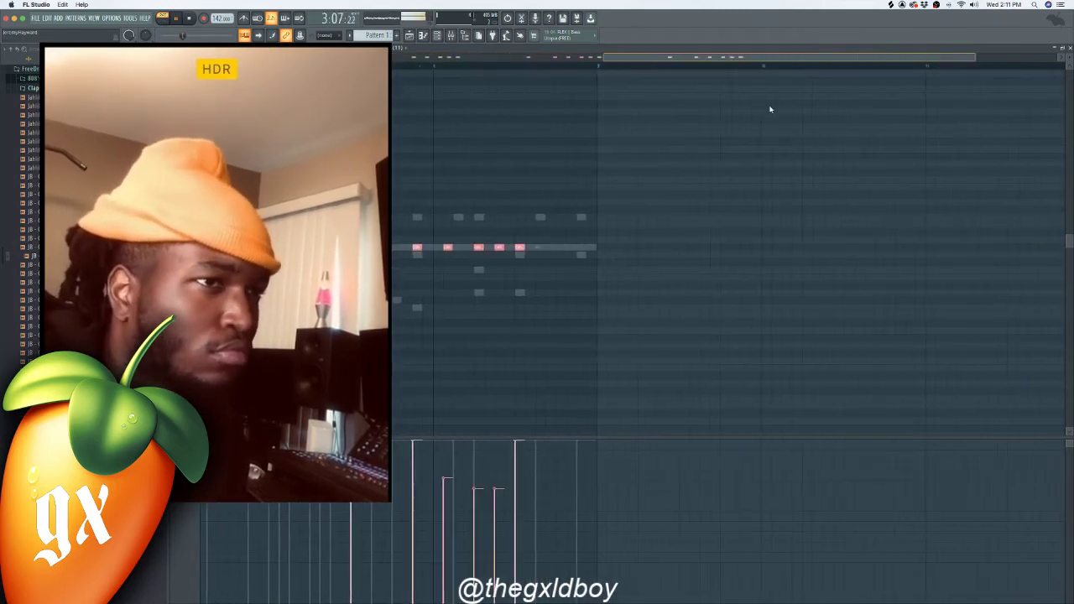
key("super+d")
scroll(769, 108, "left", 8)
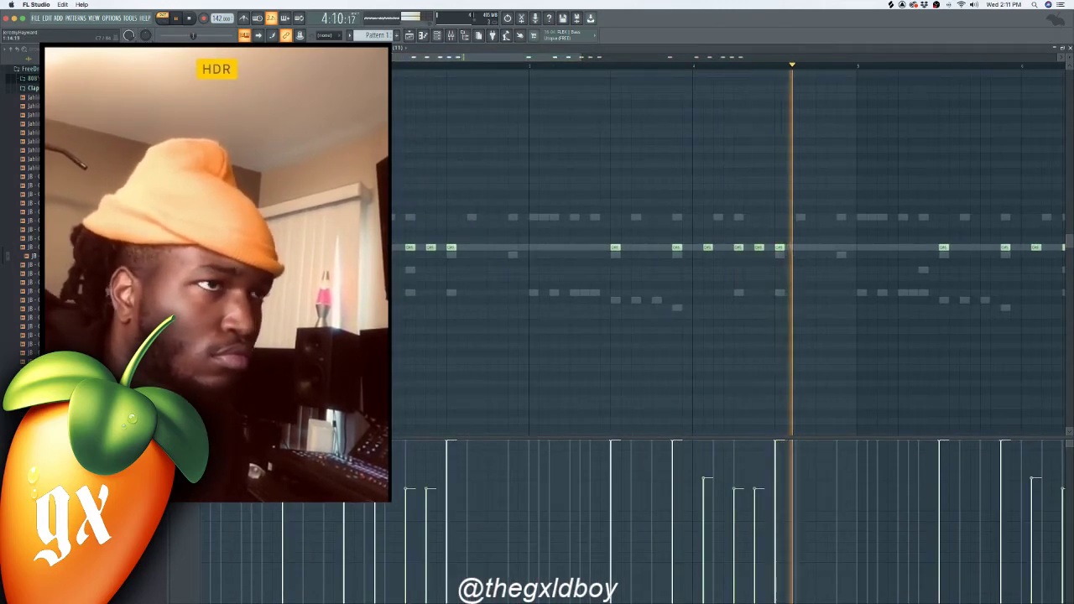
Step: Add an extra clap hit on step 13 of bar 4 and raise its velocity to maximum
left_click(820, 249)
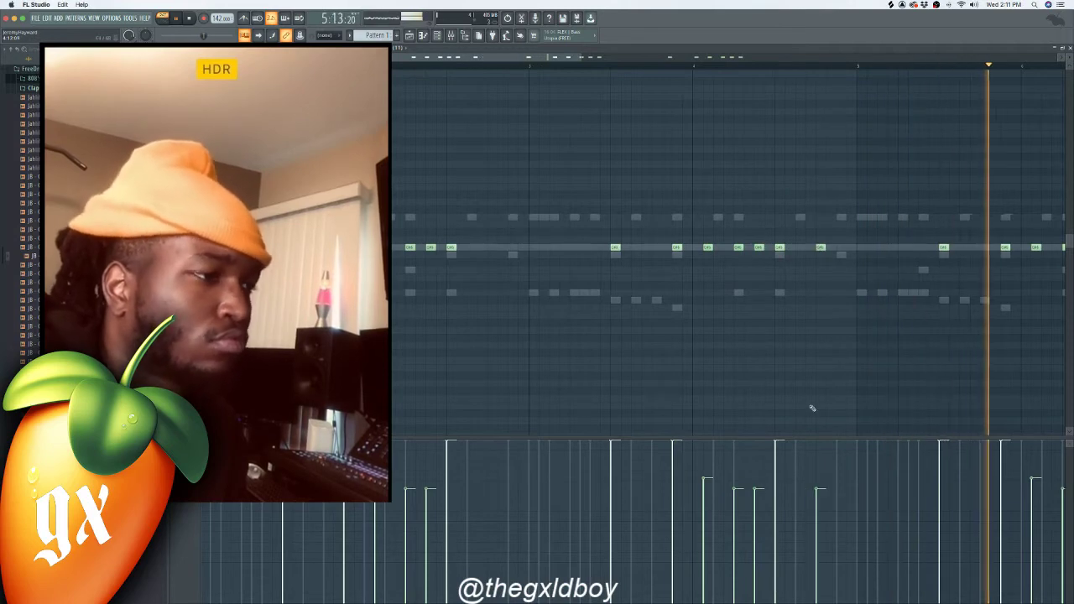
left_click_drag(818, 475, 831, 424)
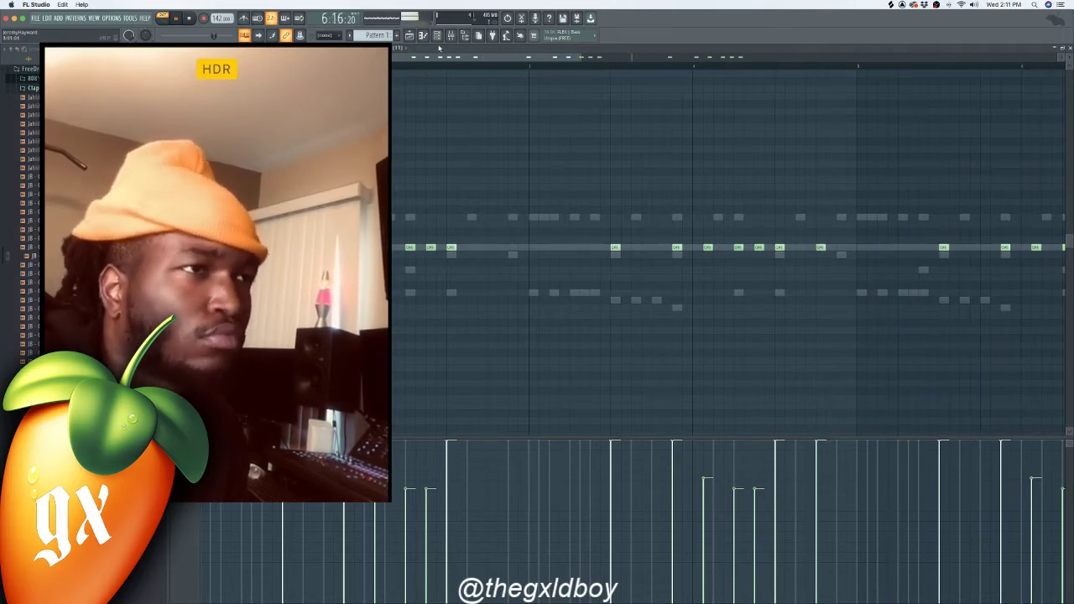
Step: Search the computer for "nelly furtado" and load NELLY FURTADO 2.wav onto the first channel of the channel rack
left_click(15, 52)
left_click(436, 36)
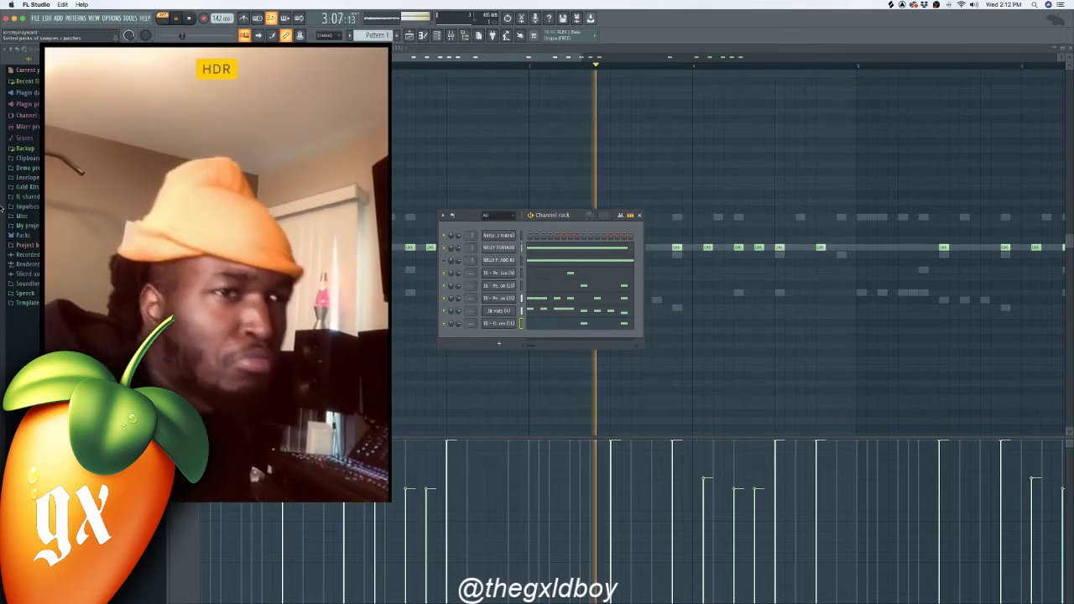
mouse_move(3, 207)
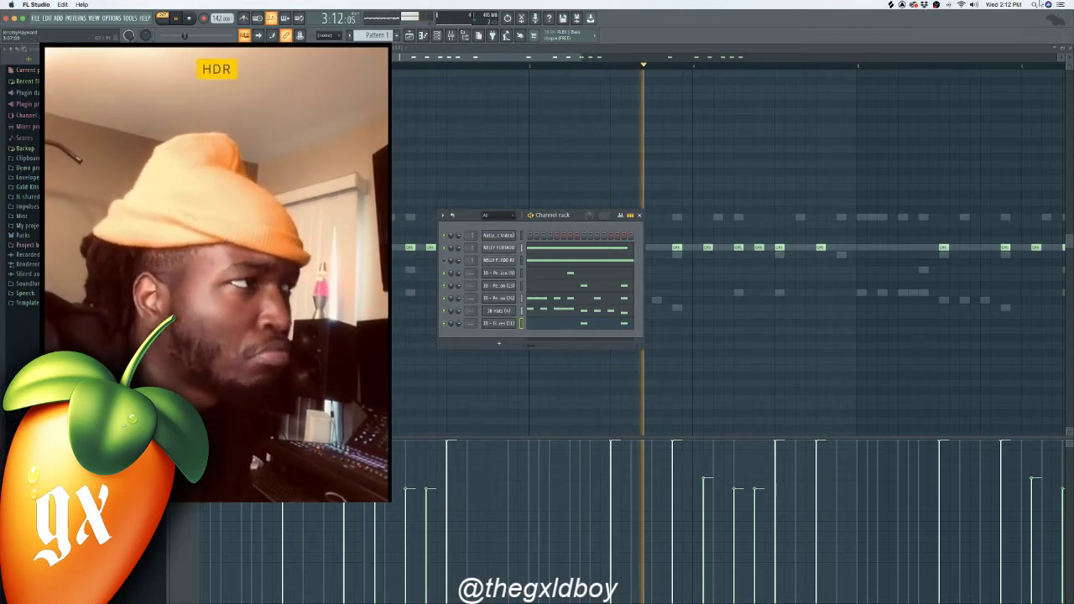
key("super+space")
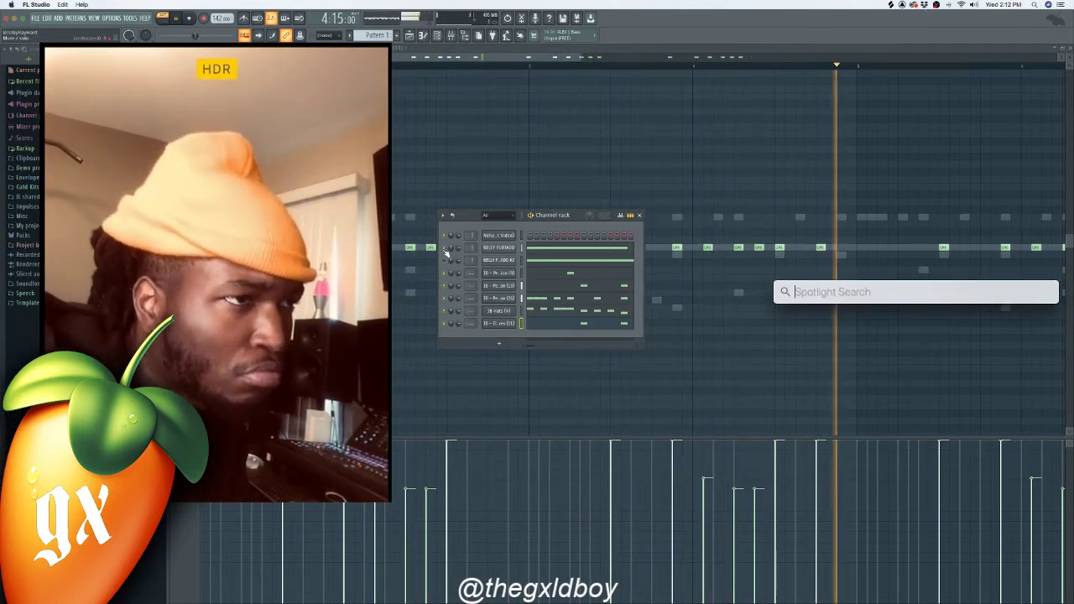
key("Escape")
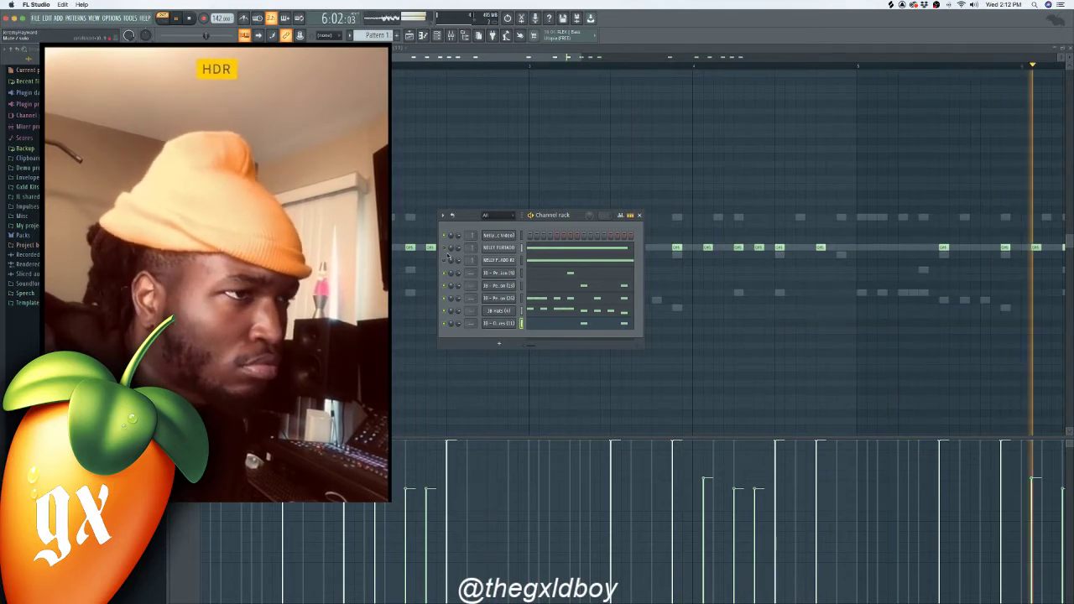
left_click(1034, 5)
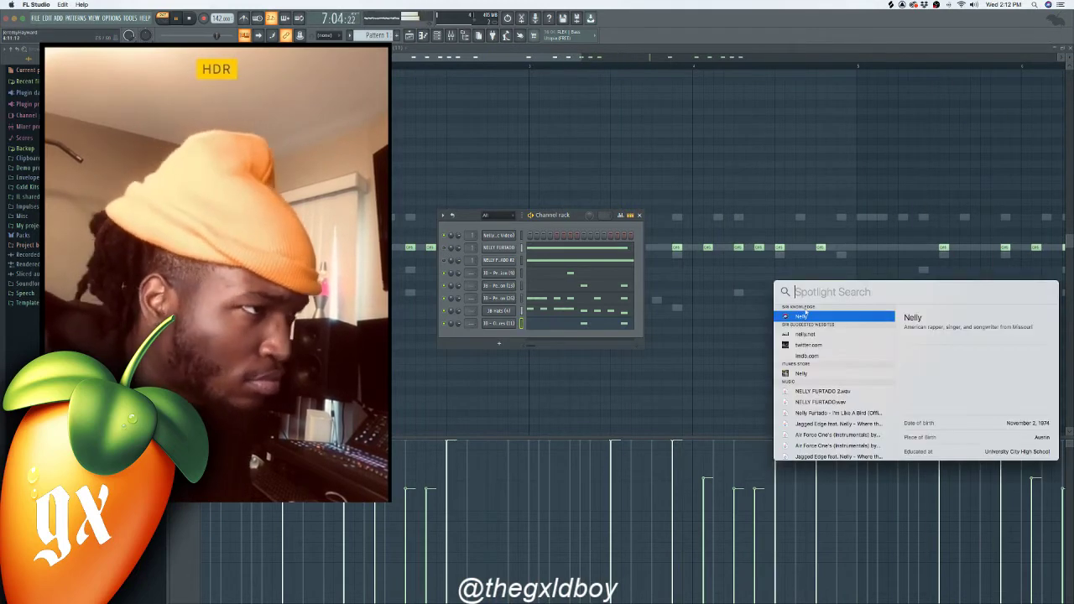
type("nelly")
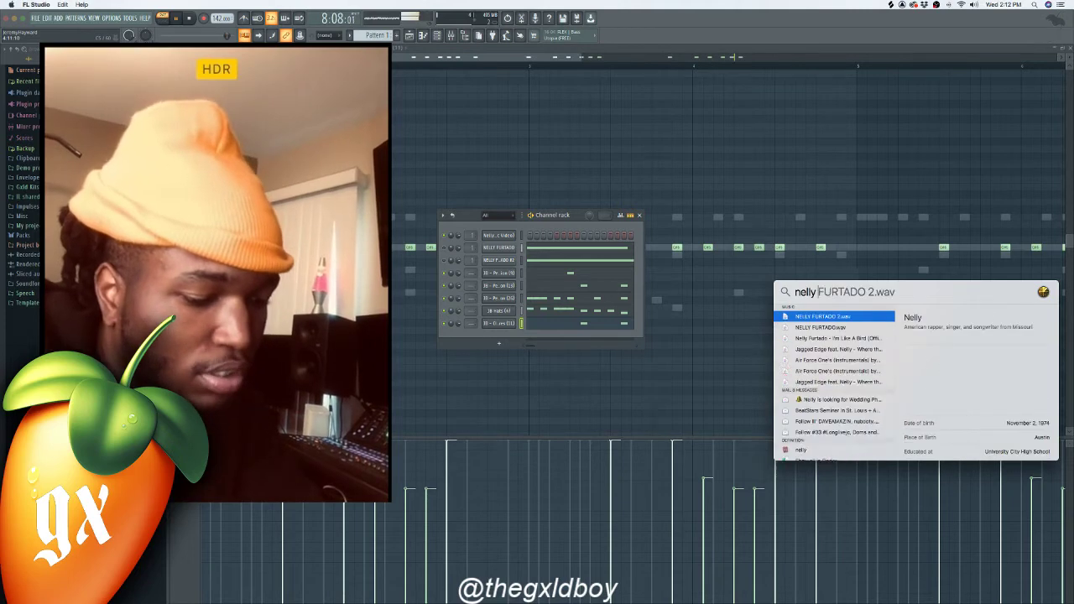
type(" furt")
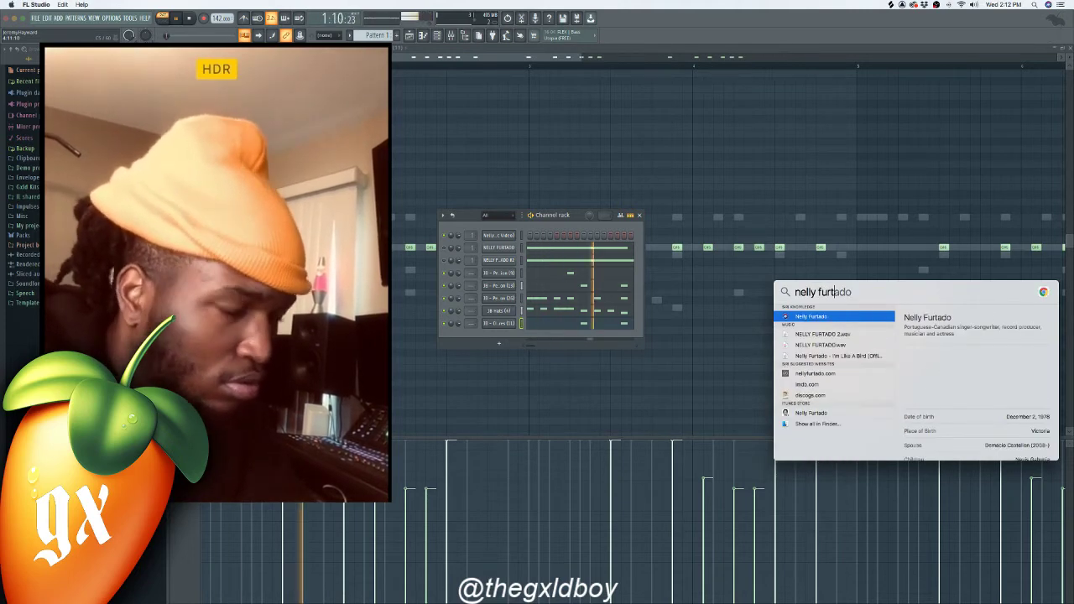
type("ado")
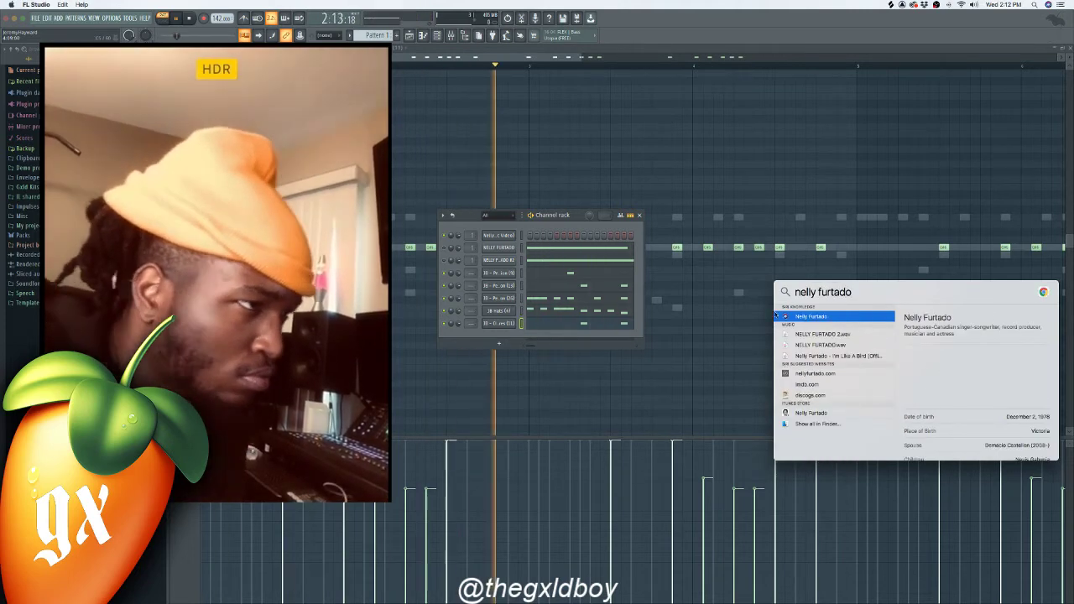
left_click(820, 334)
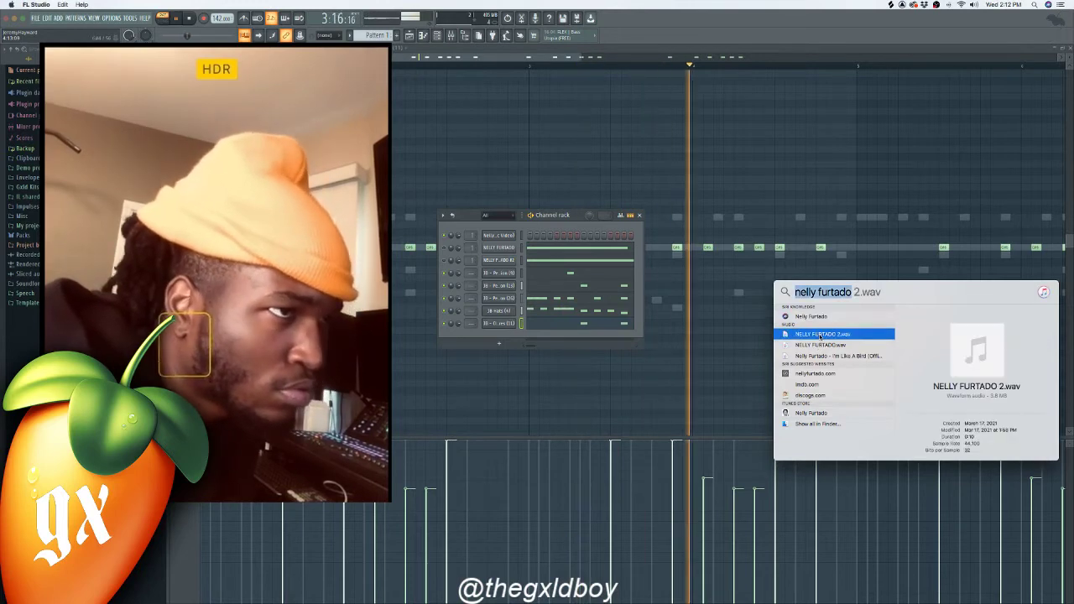
left_click_drag(820, 335, 520, 242)
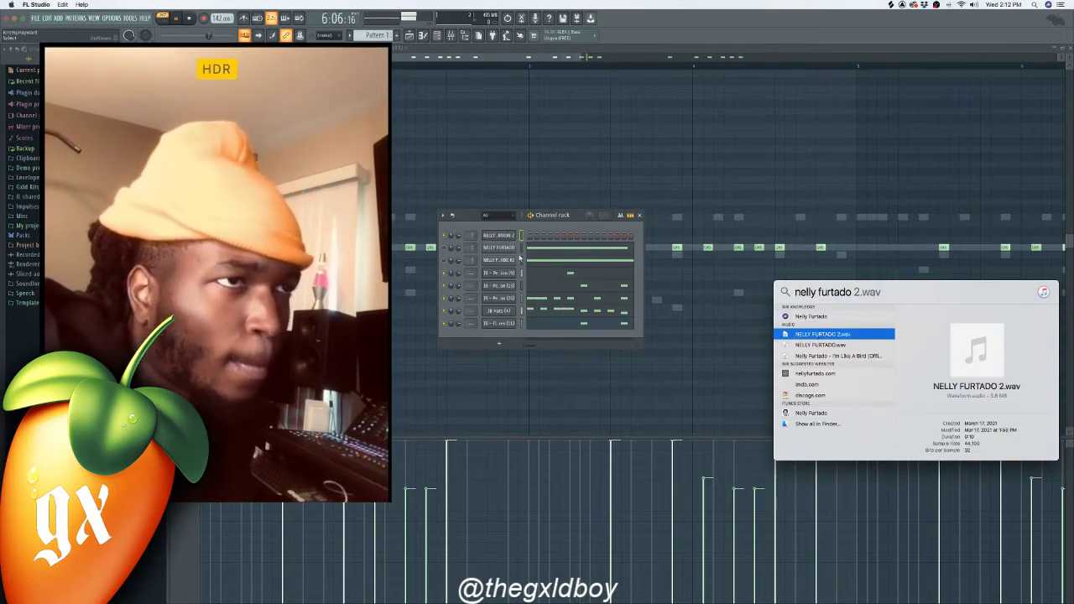
Step: Switch the piano roll to the NELLY FURTADO 2 channel and play the pattern
left_click(378, 48)
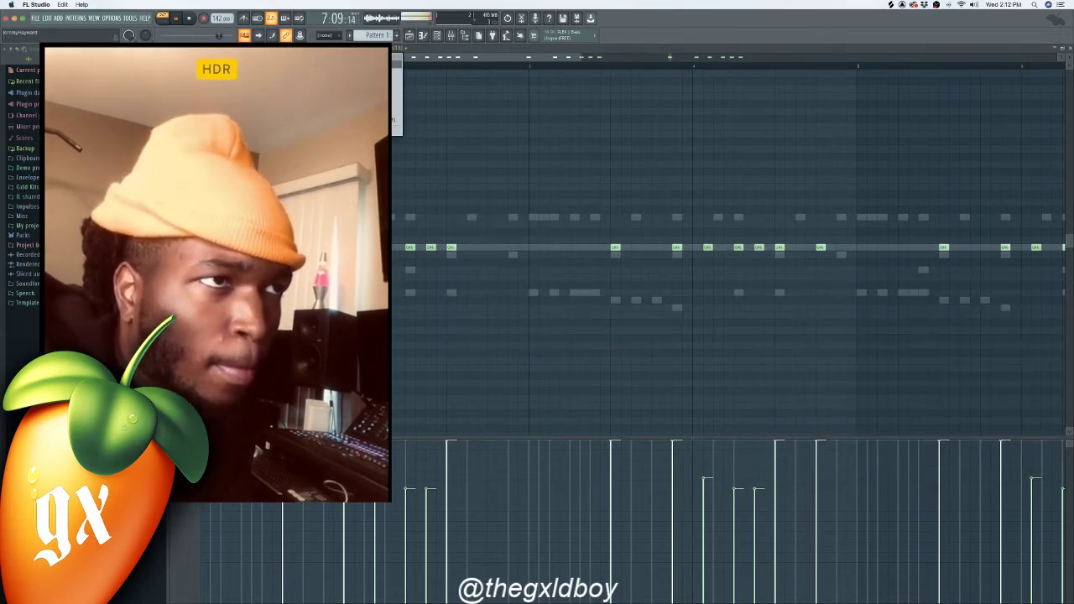
left_click(369, 64)
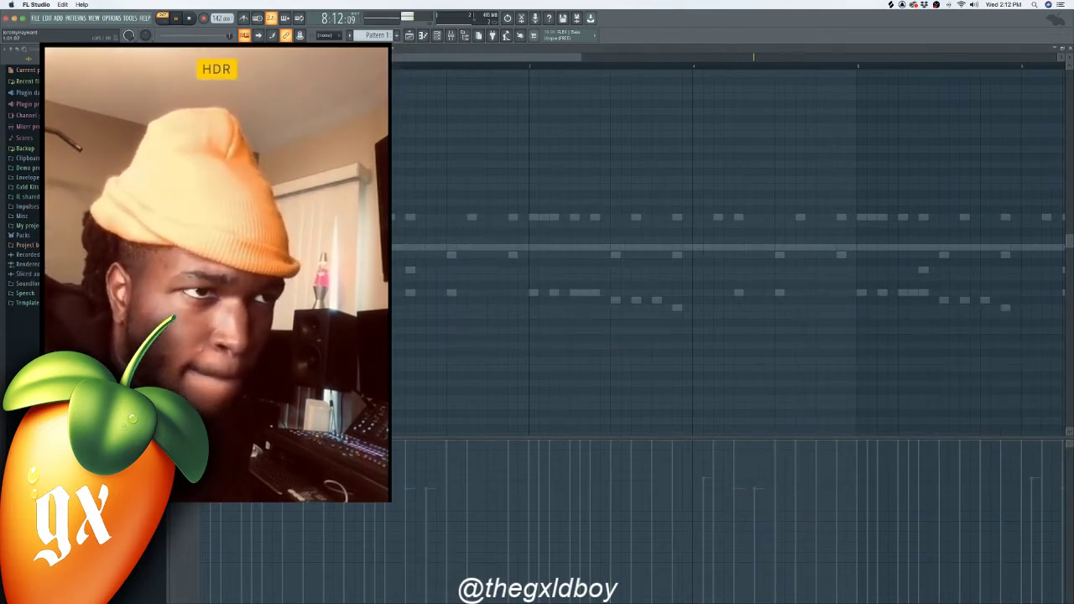
key("space")
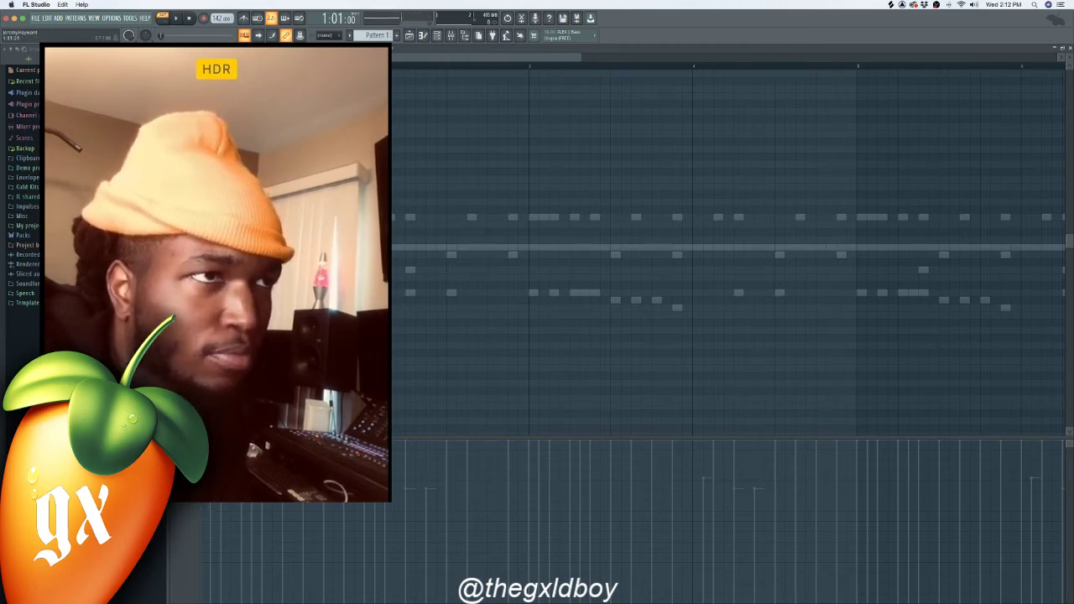
key("space")
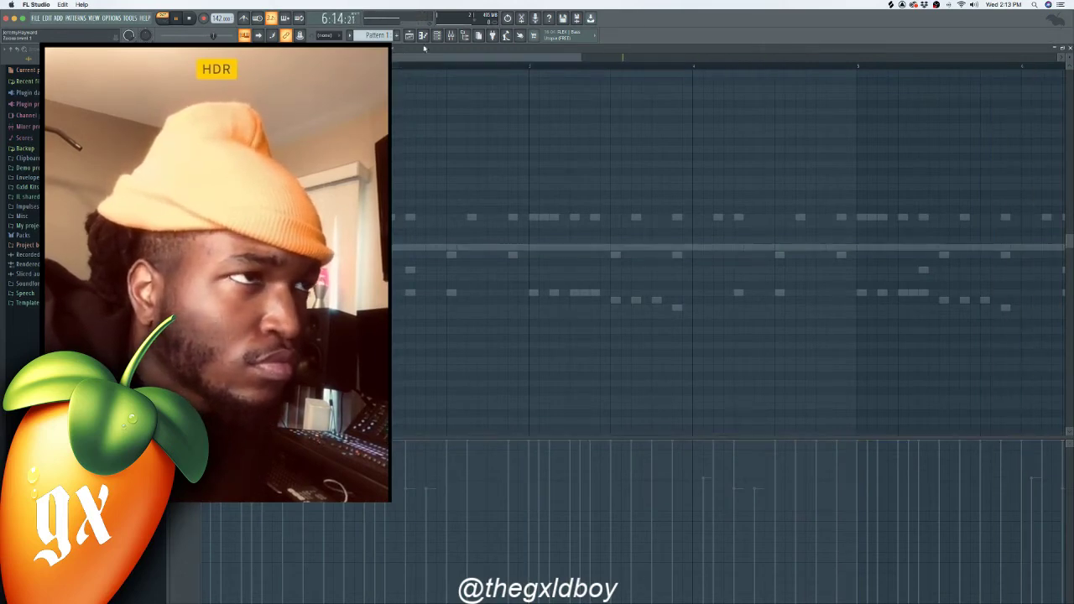
left_click(448, 36)
left_click(437, 36)
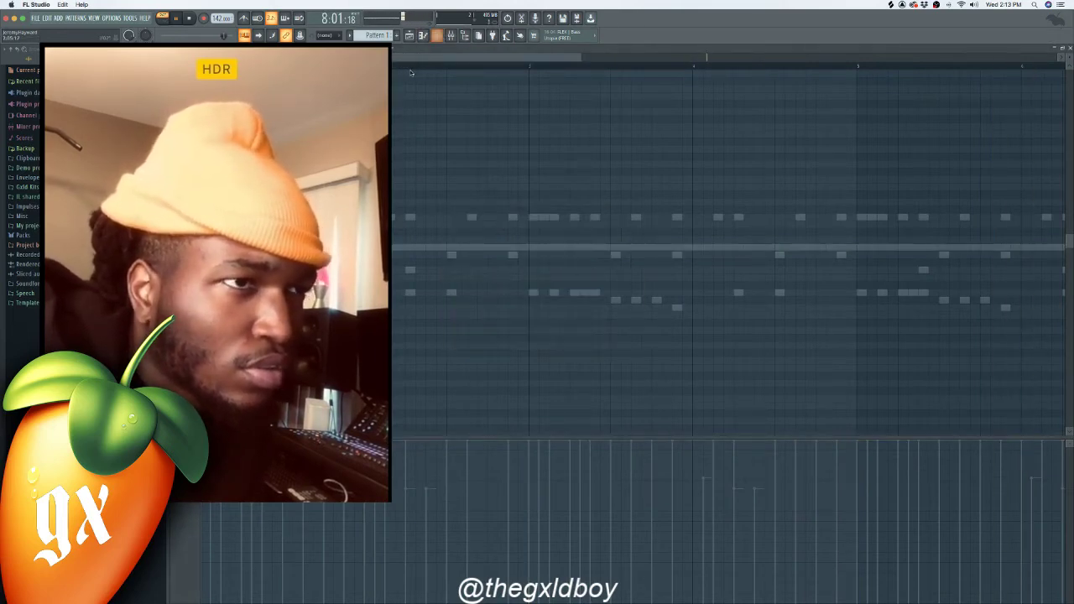
left_click(434, 58)
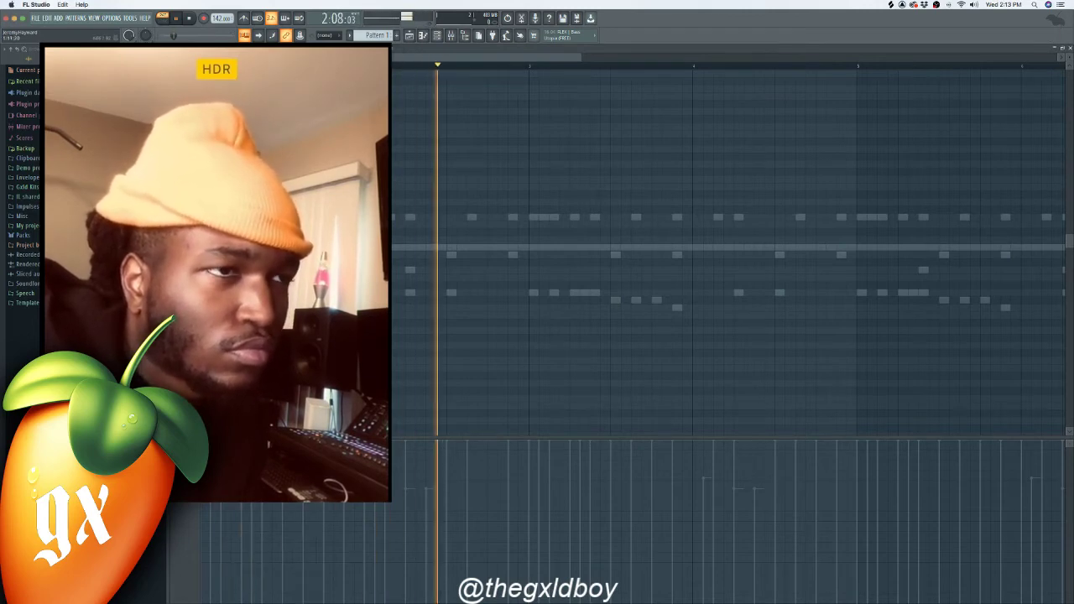
Step: Try pasting the copied long notes into the NELLY FURTADO 2 channel's piano roll
key("space")
key("super+v")
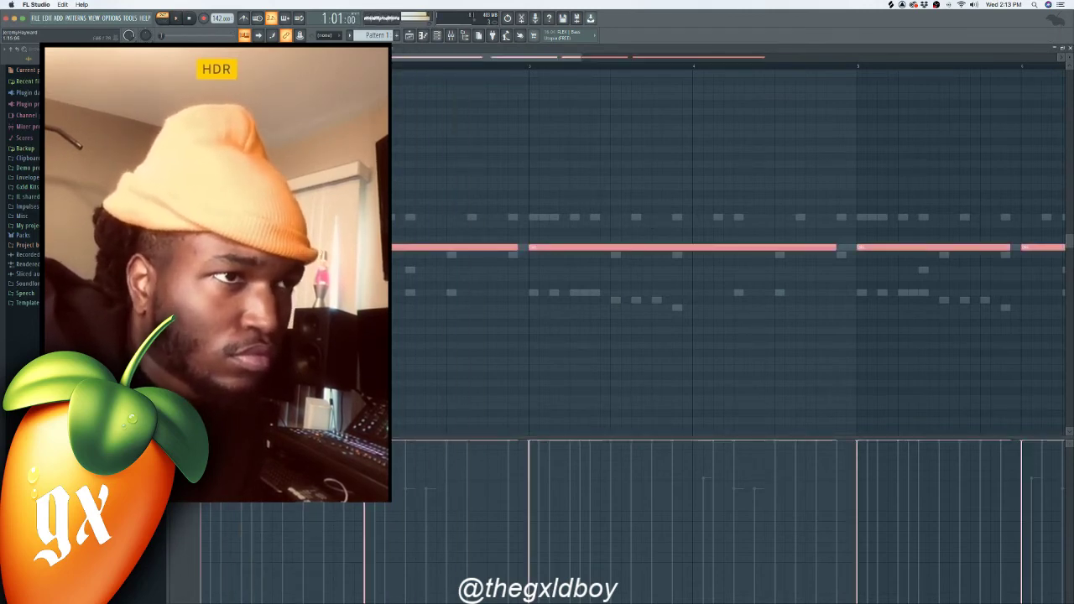
key("Delete")
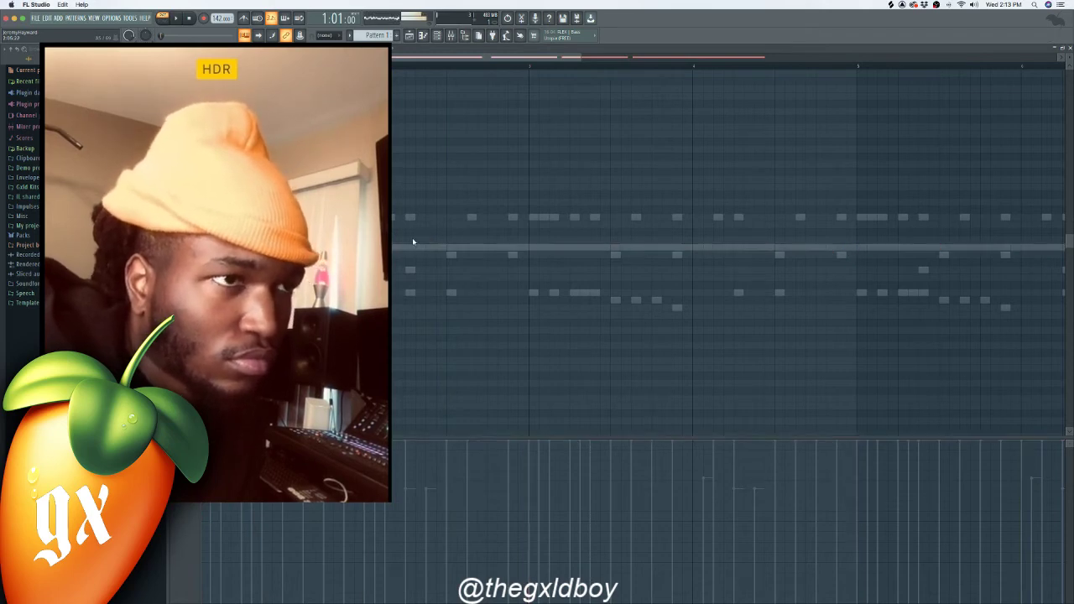
Step: Play the pattern several times from the start to audition the loaded sample against the drums
key("space")
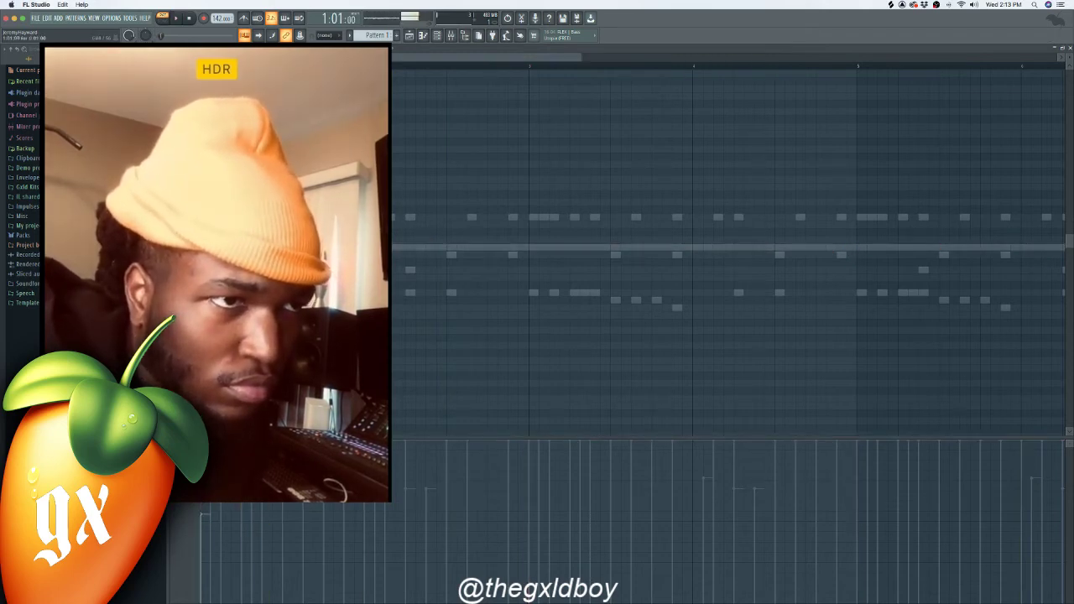
key("space")
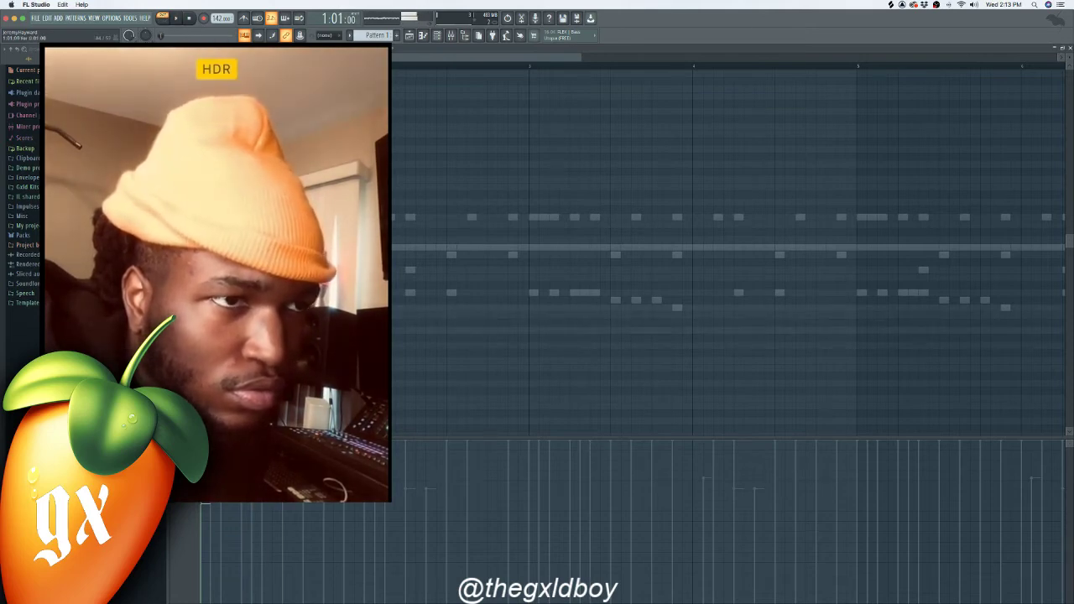
key("space")
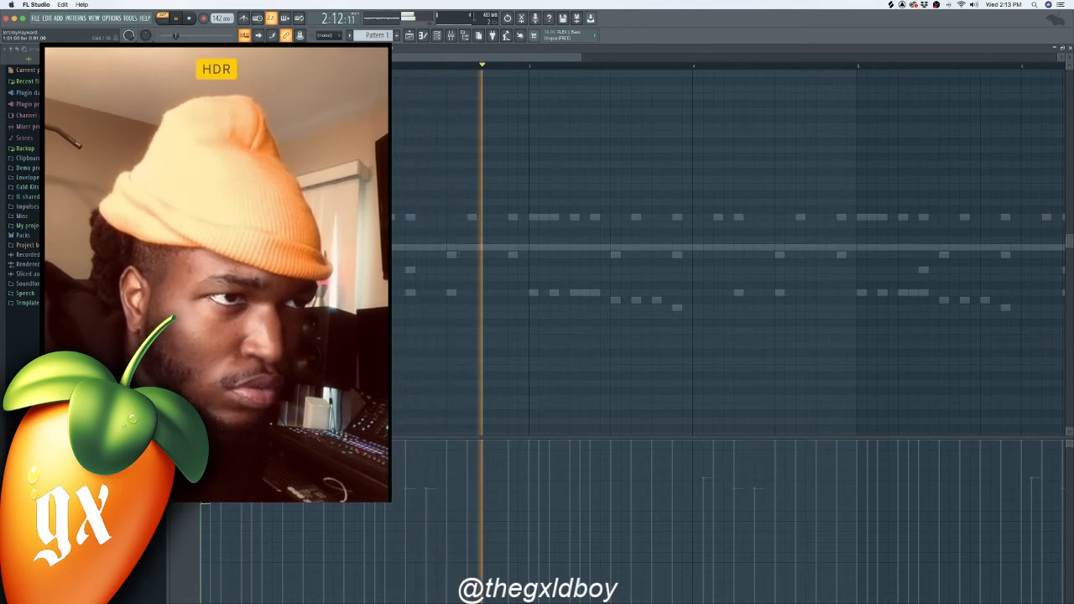
key("space")
key("space")
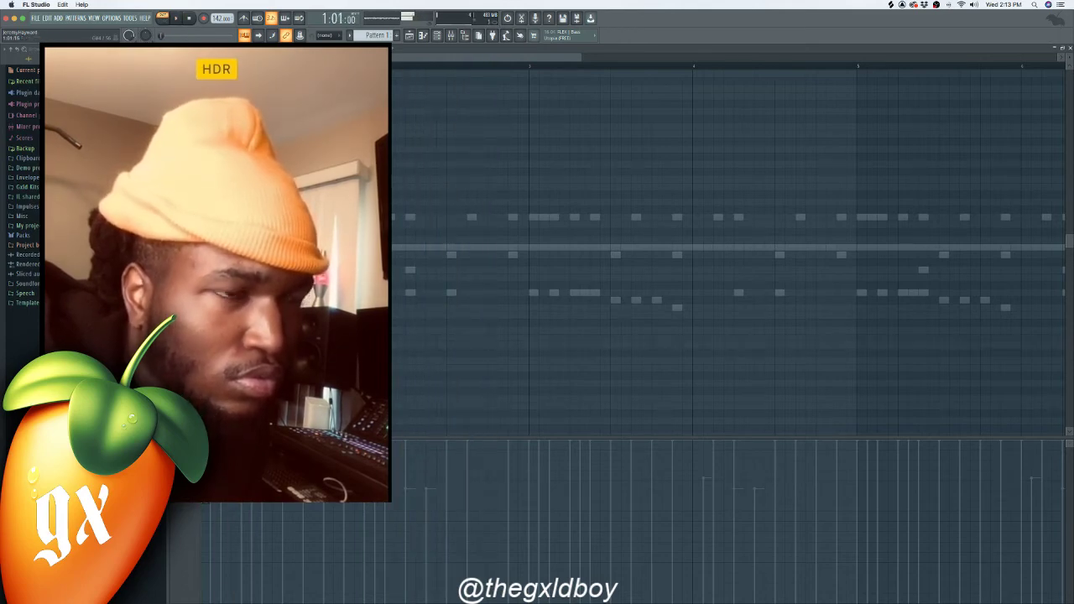
key("space")
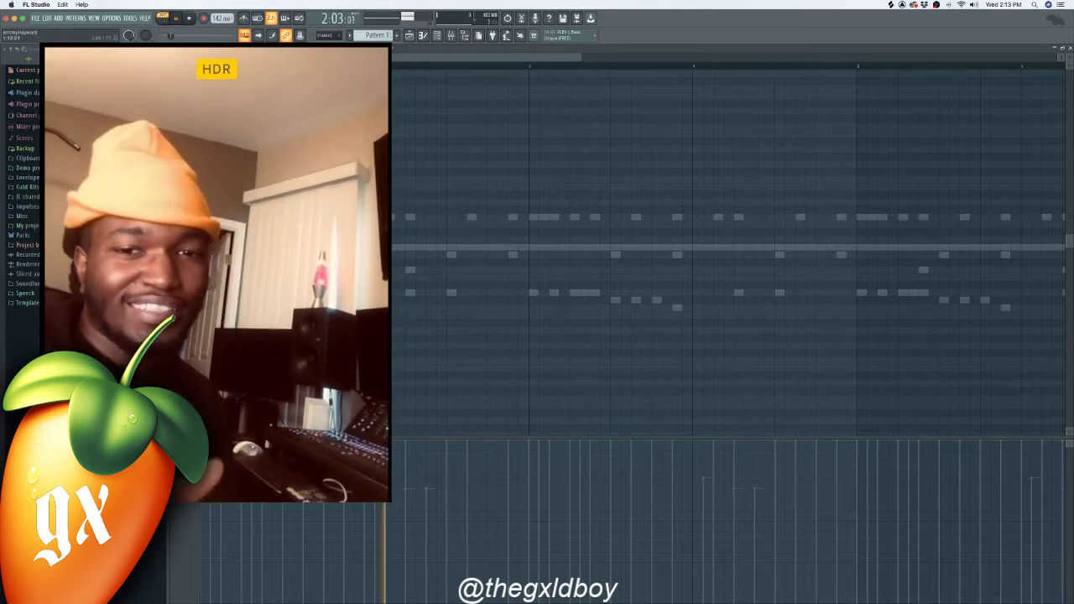
Step: Delete the NELLY FURTADO 2 channel at the head of the channel rack
left_click(437, 36)
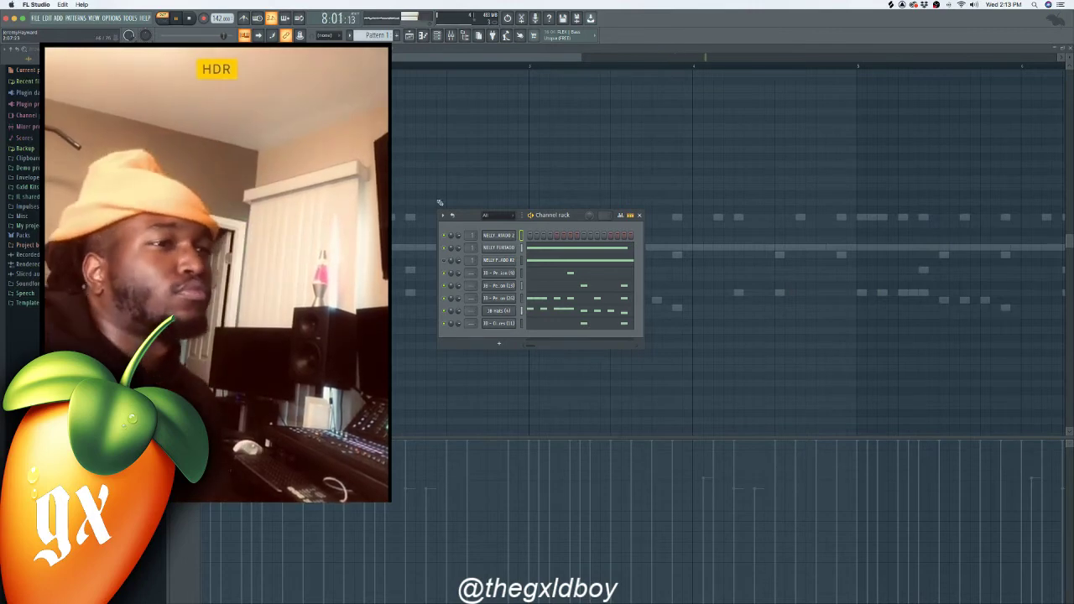
right_click(490, 241)
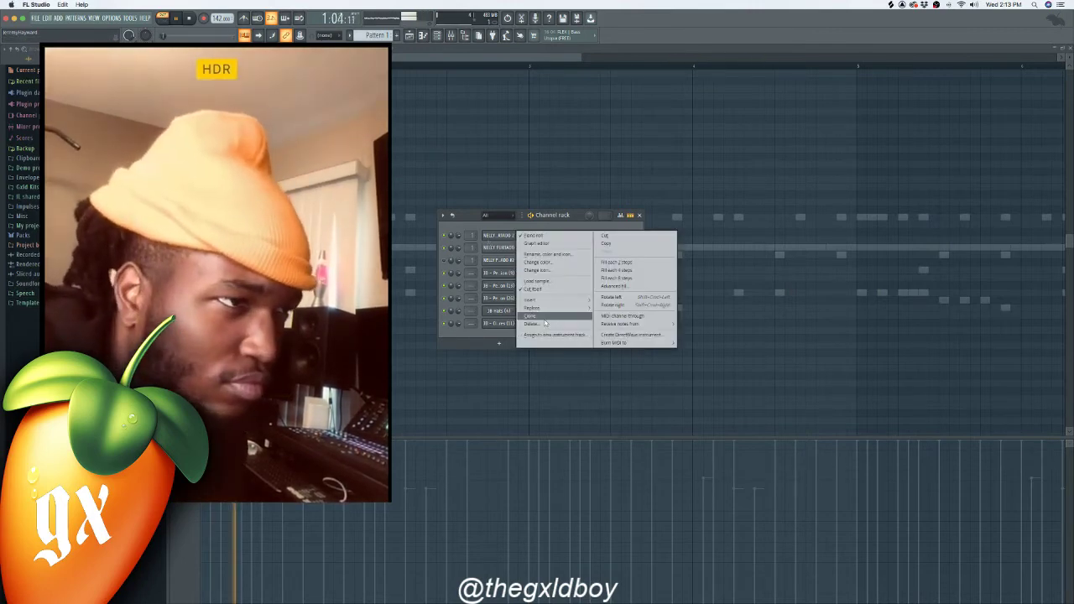
left_click(547, 327)
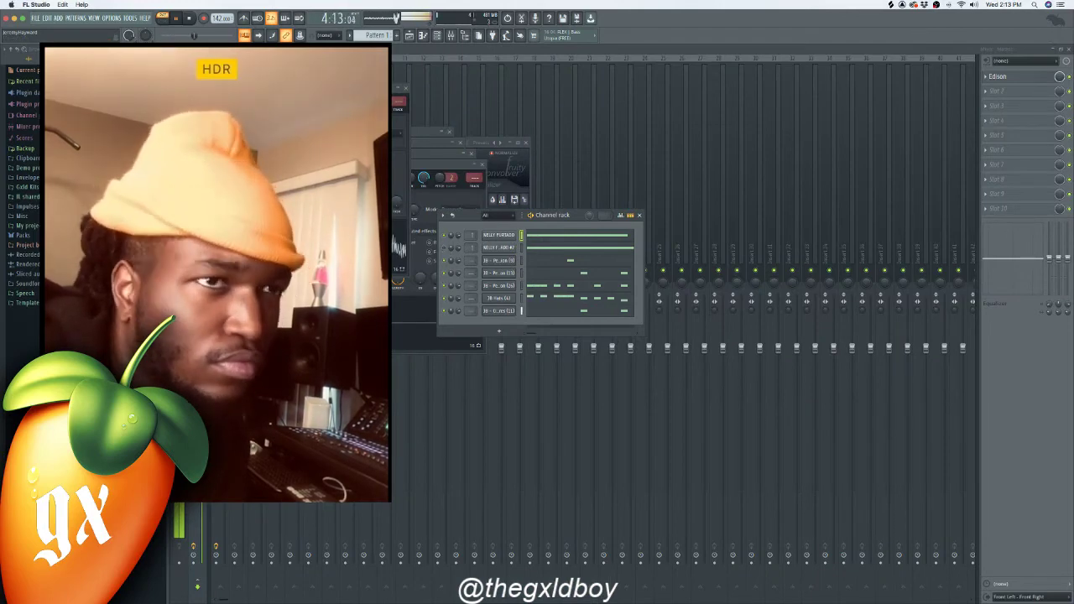
left_click(27, 82)
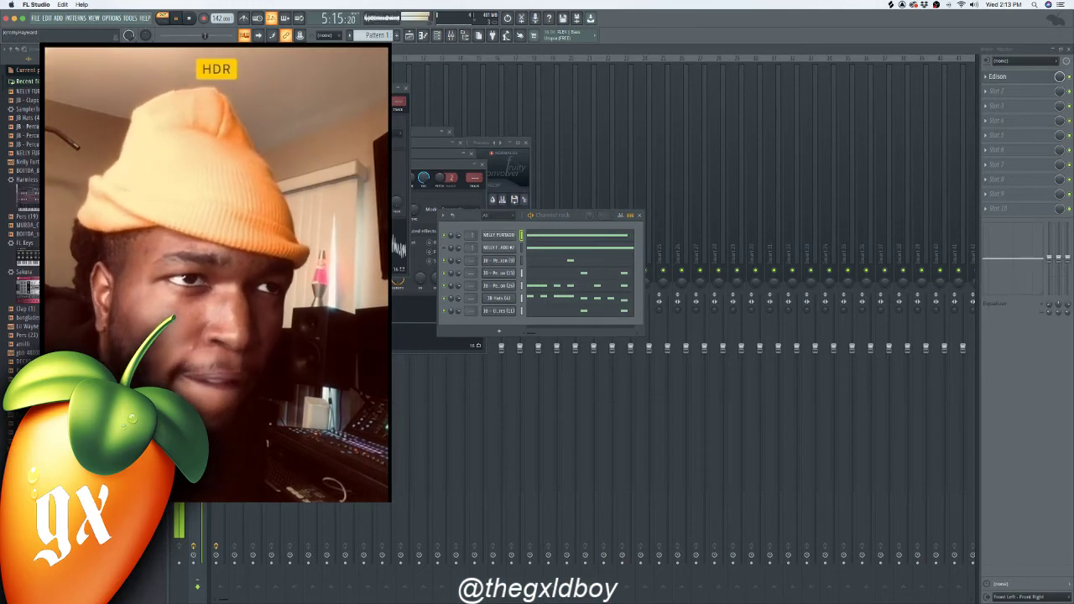
scroll(21, 251, "down", 5)
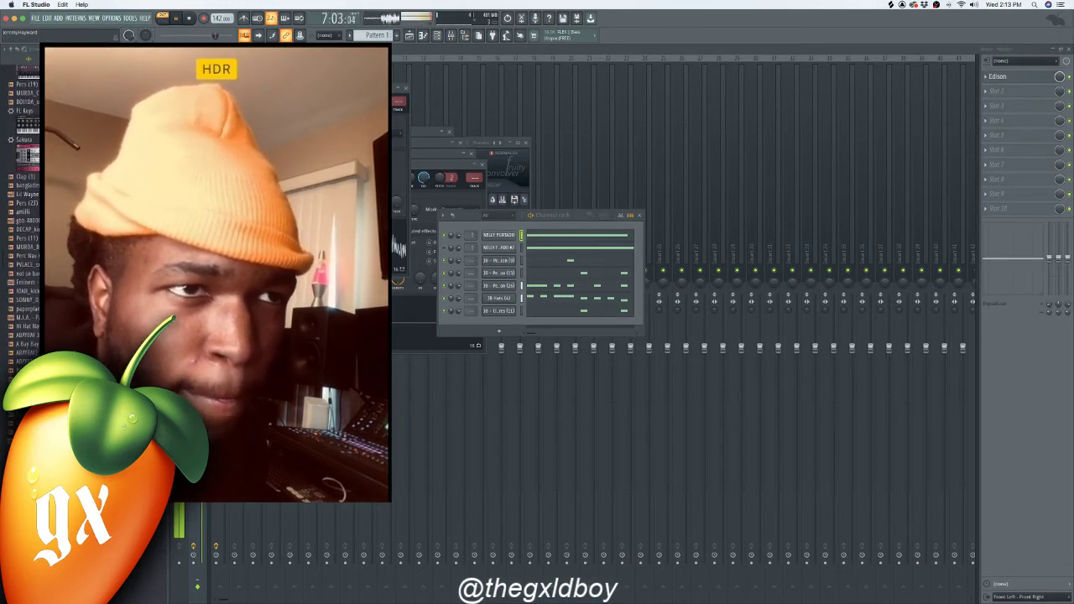
scroll(21, 252, "down", 3)
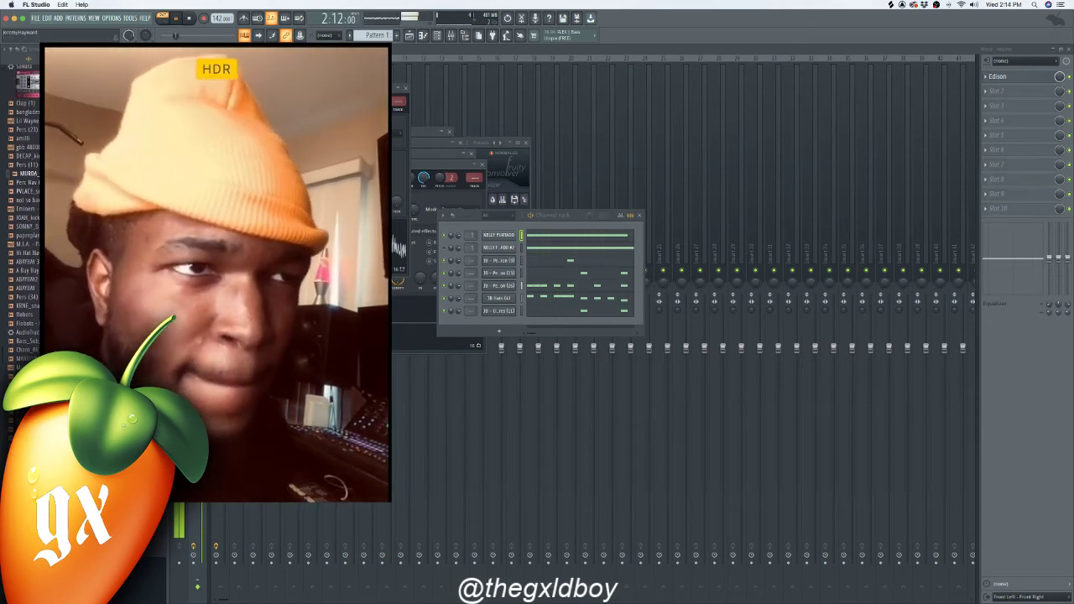
mouse_move(8, 329)
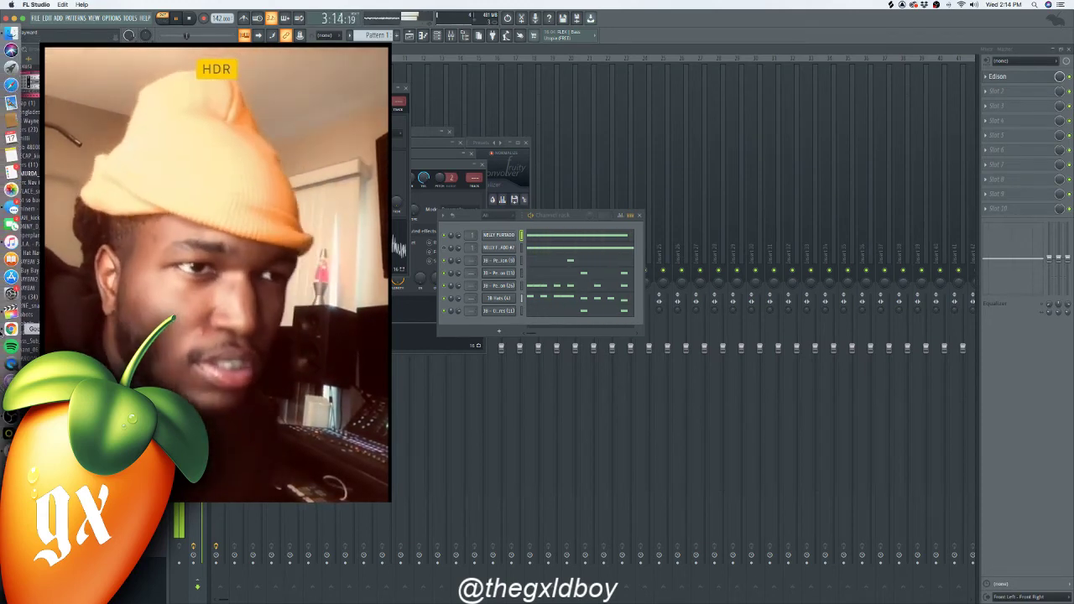
left_click(10, 363)
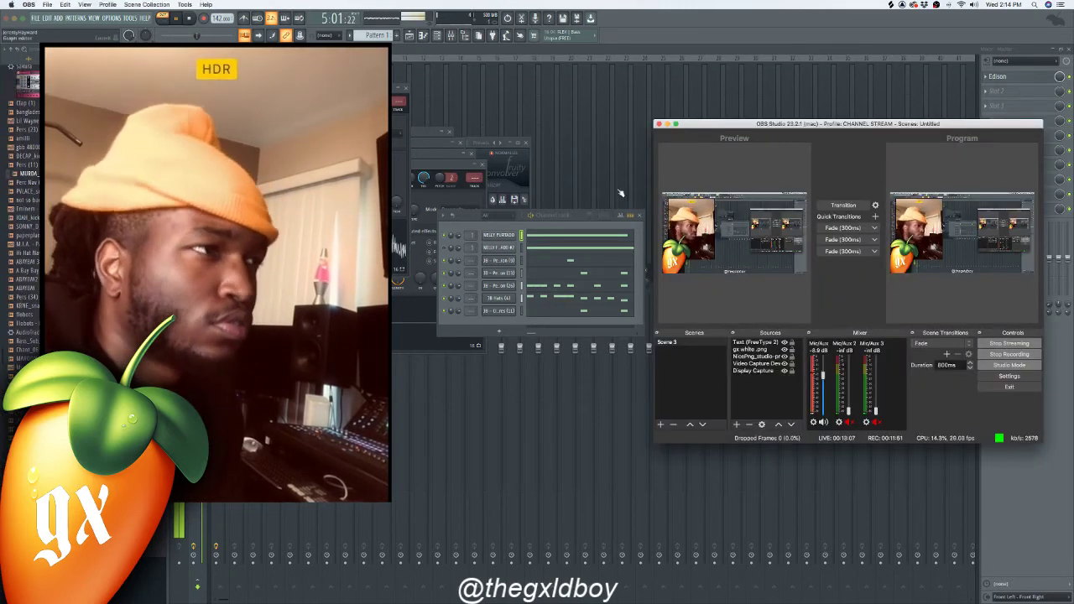
left_click(667, 124)
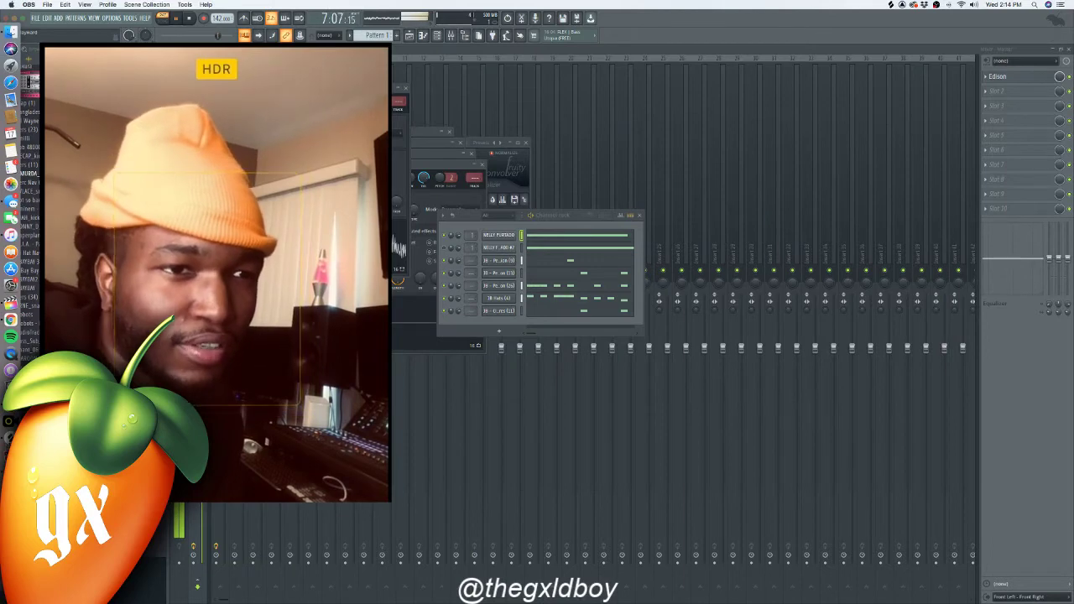
Step: Switch to Splice, preview the TS_MAMMOTH_kick_one_shot_monster_19 sample and add it to the FL Studio channel rack as a new channel
left_click(10, 354)
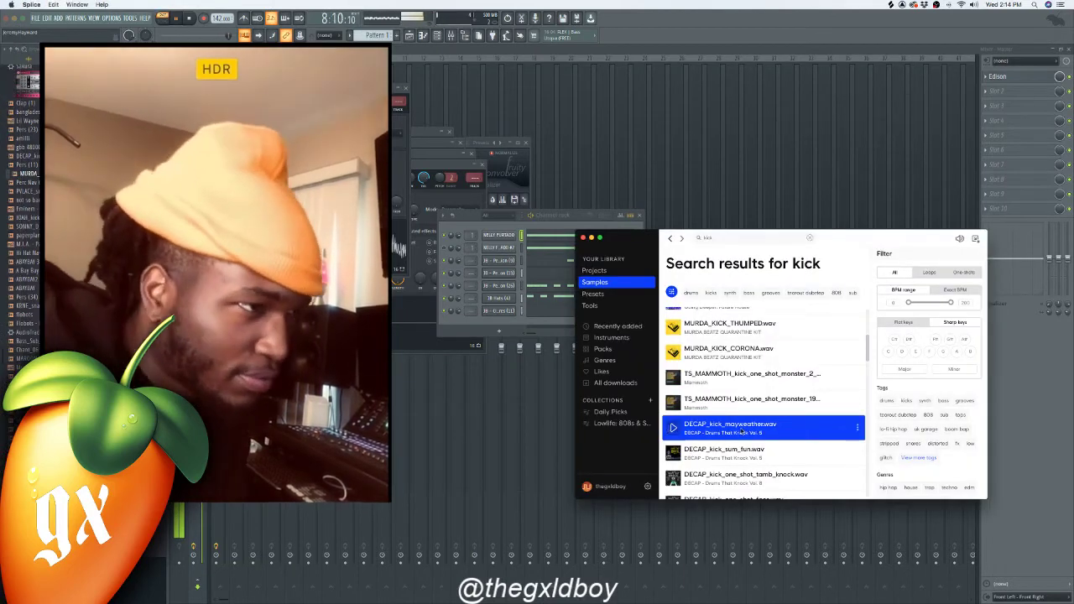
left_click(672, 403)
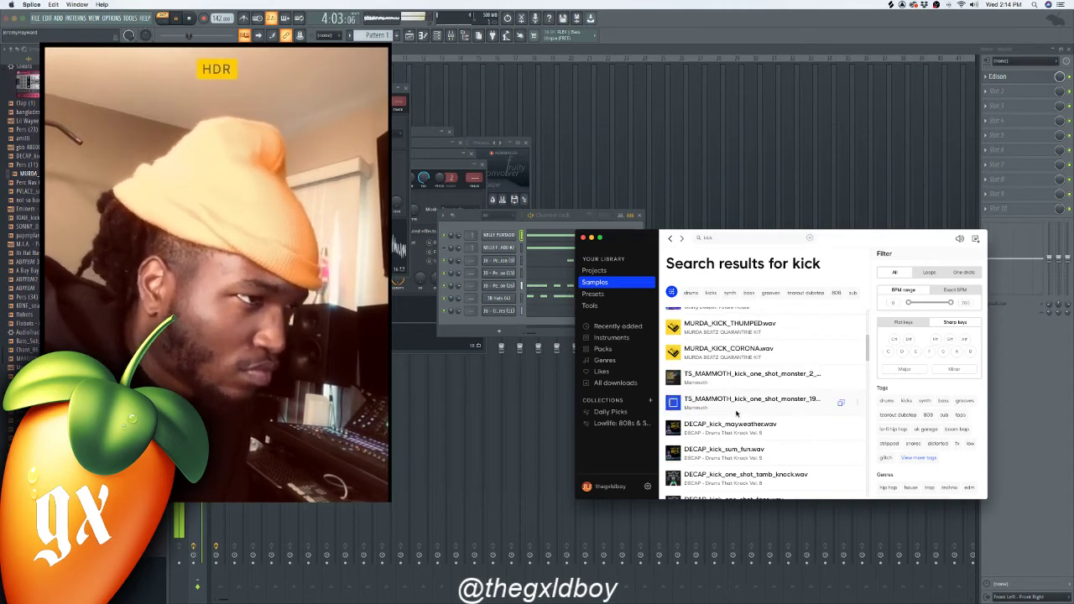
left_click_drag(737, 413, 489, 323)
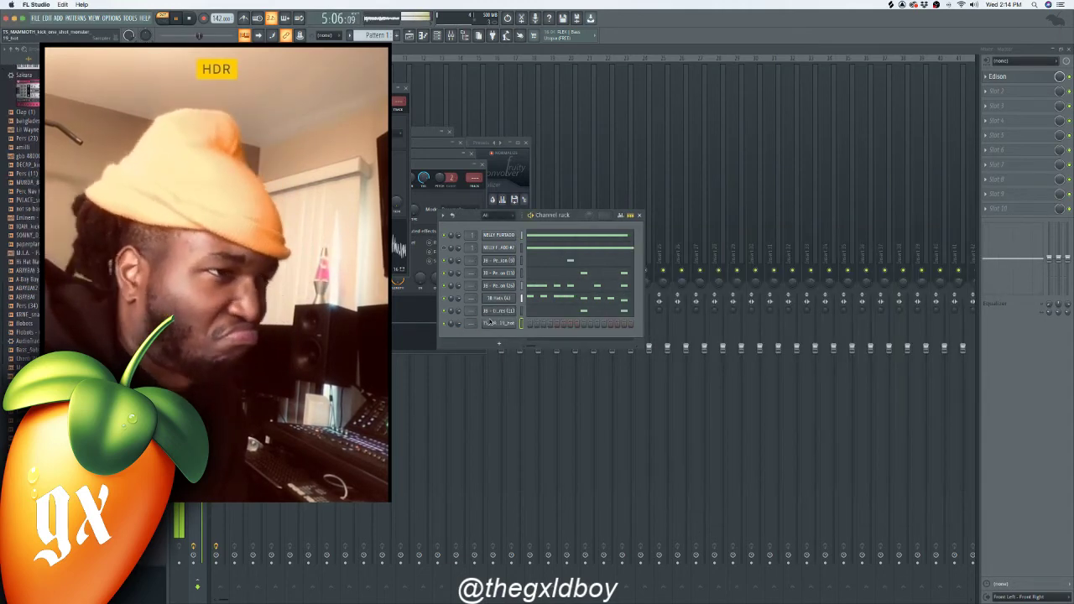
Step: Preview the DECAP kicks in Splice and add DECAP_kick_mayweather.wav as a new channel at the end of the channel rack
mouse_move(3, 201)
left_click(10, 354)
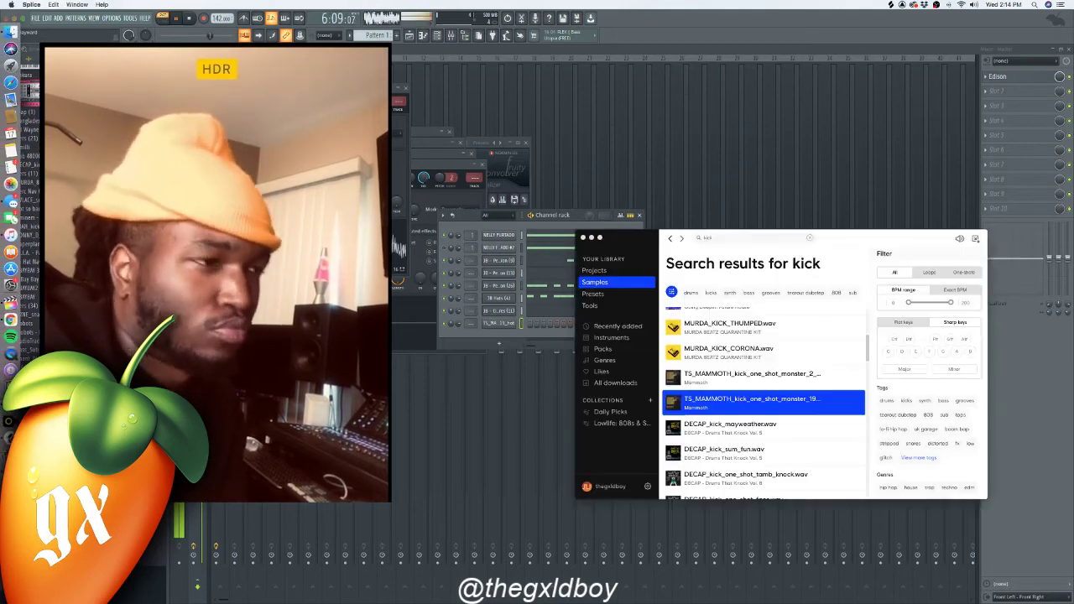
left_click(673, 429)
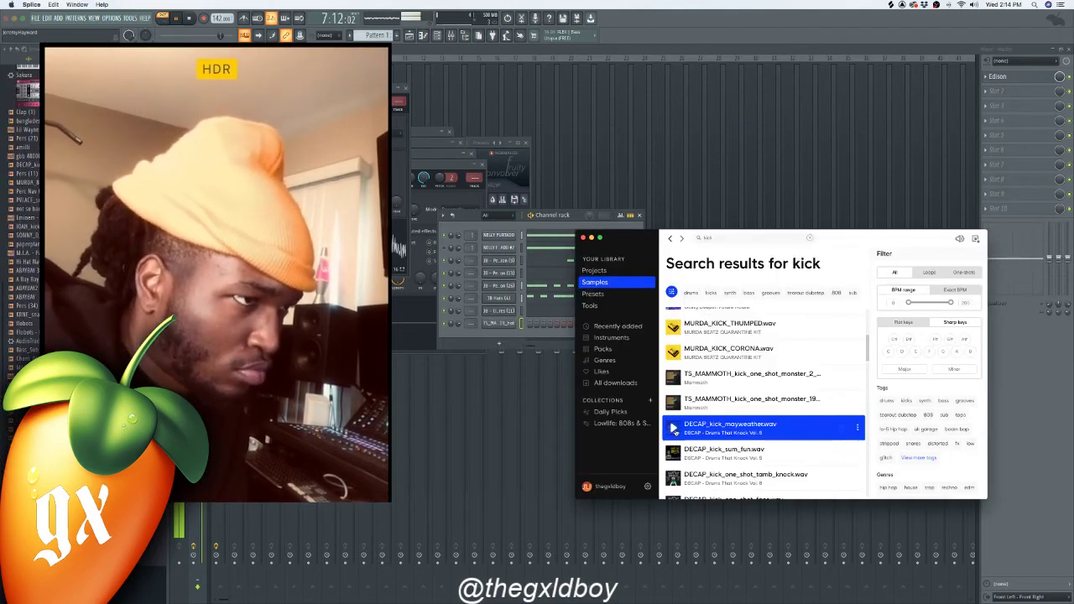
left_click(674, 453)
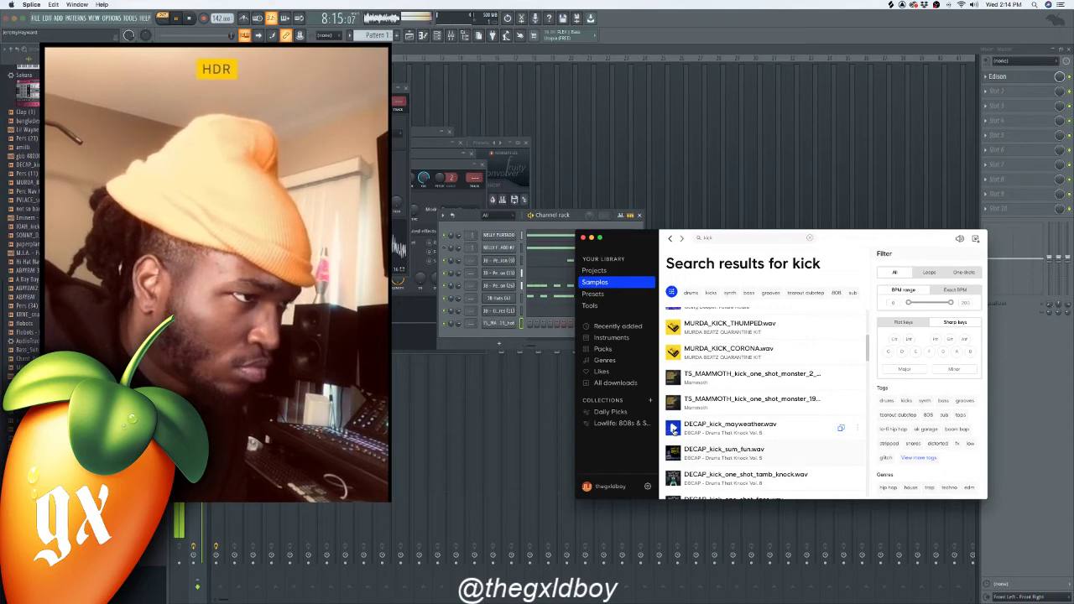
left_click(674, 429)
left_click_drag(674, 429, 502, 339)
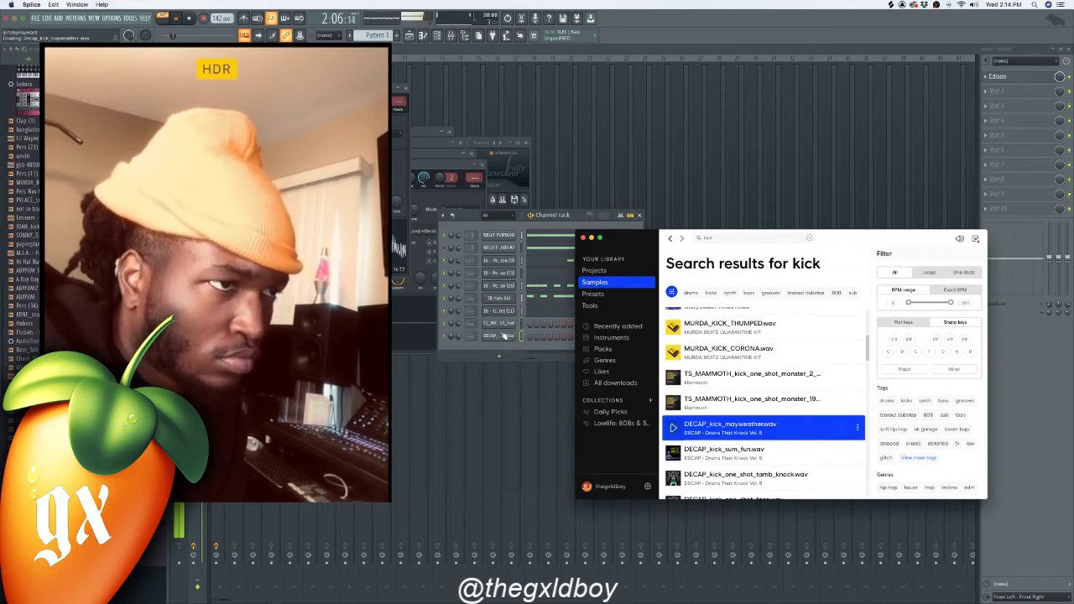
Step: Open the DECAP_kick_mayweather channel's piano roll and place kick notes through bar 1 and the first half of bar 2
left_click(436, 35)
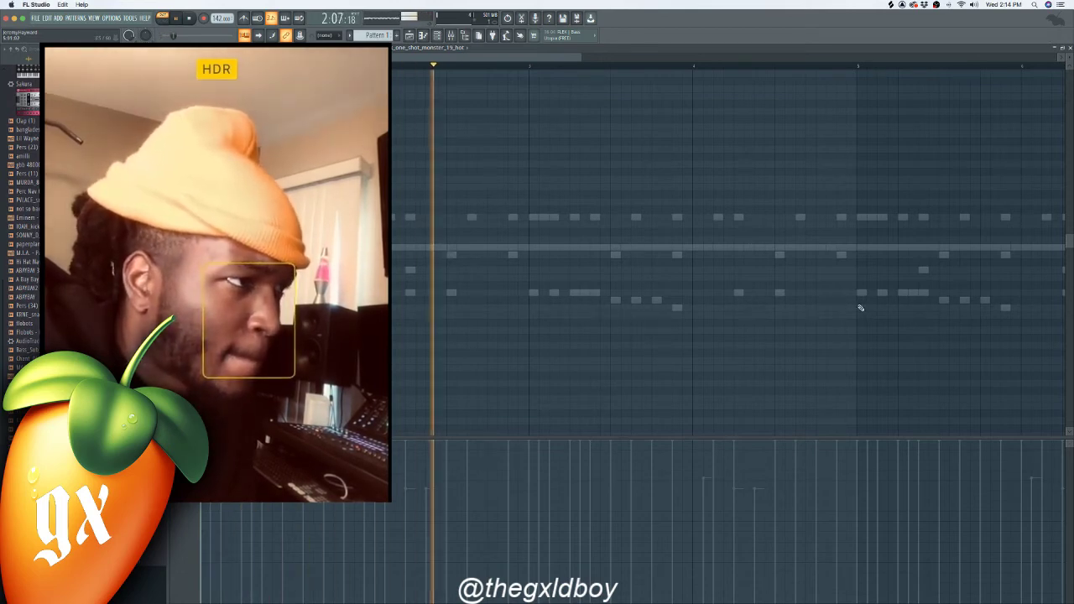
left_click(445, 49)
left_click(417, 129)
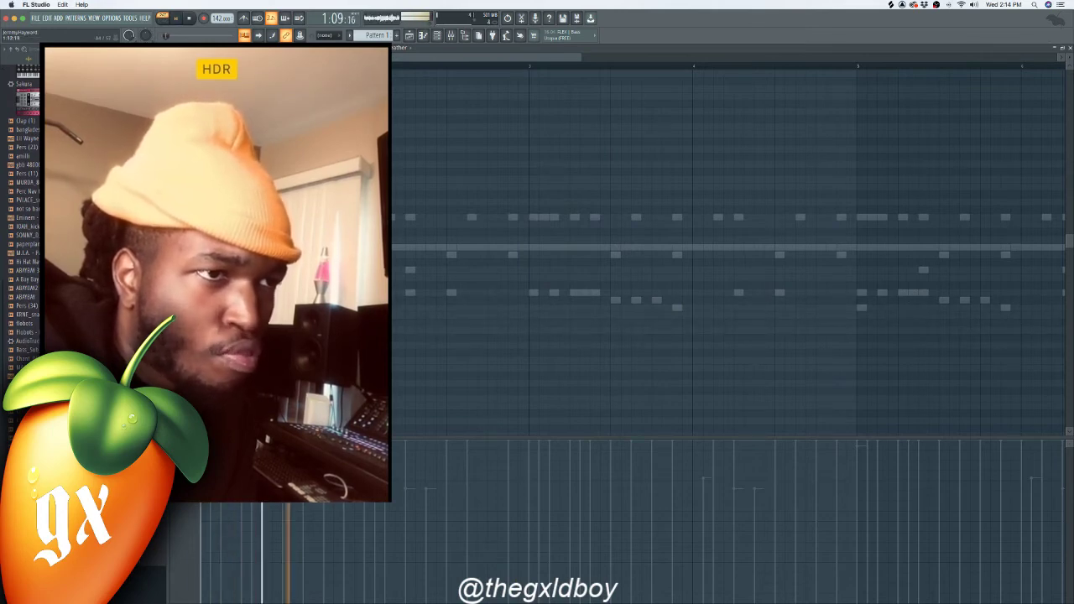
key("space")
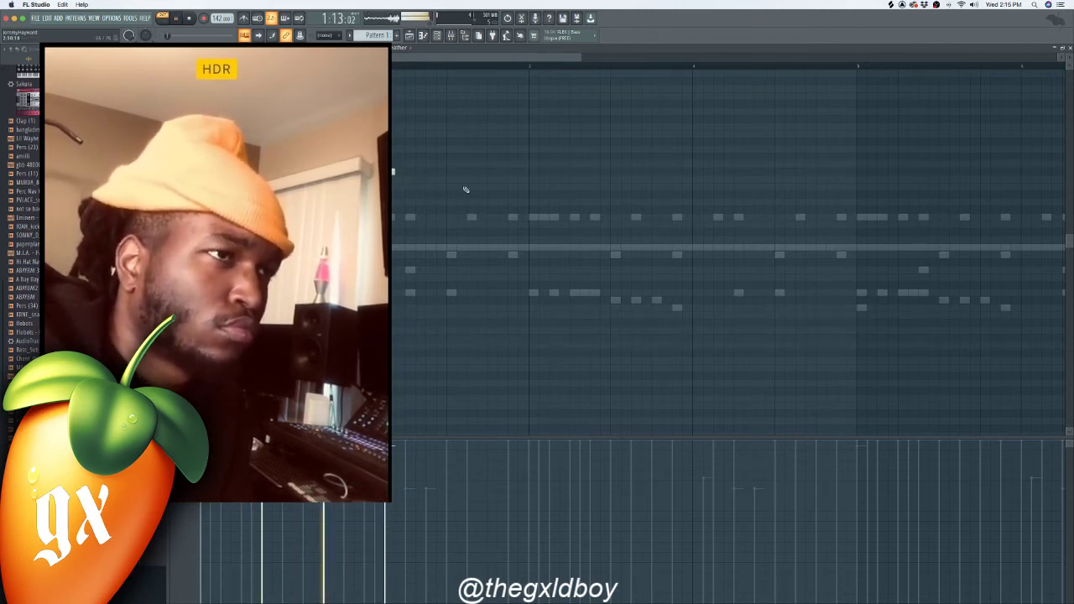
left_click(410, 172)
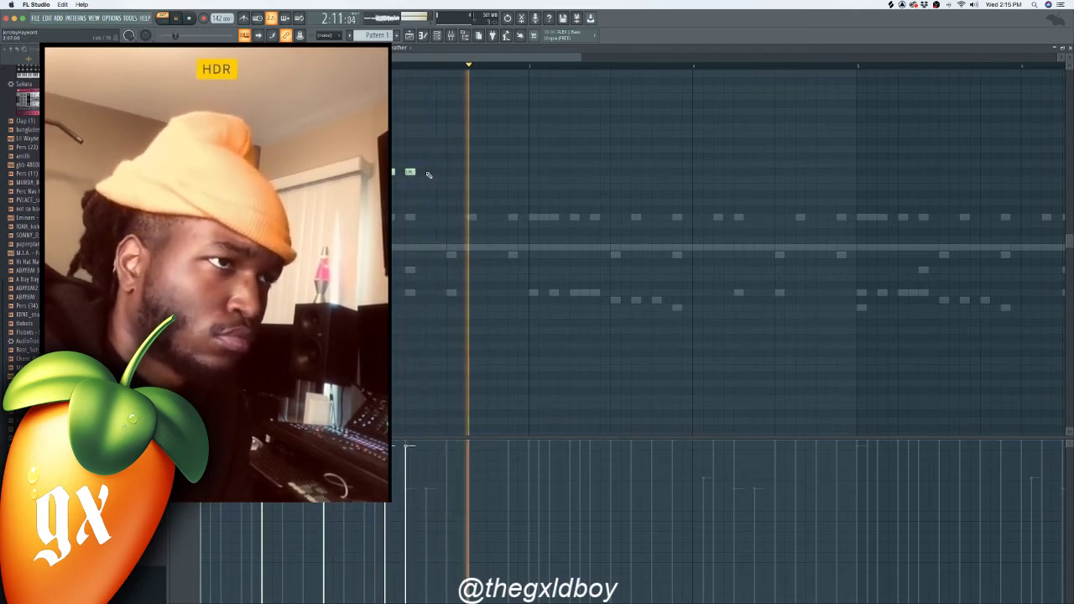
left_click(429, 172)
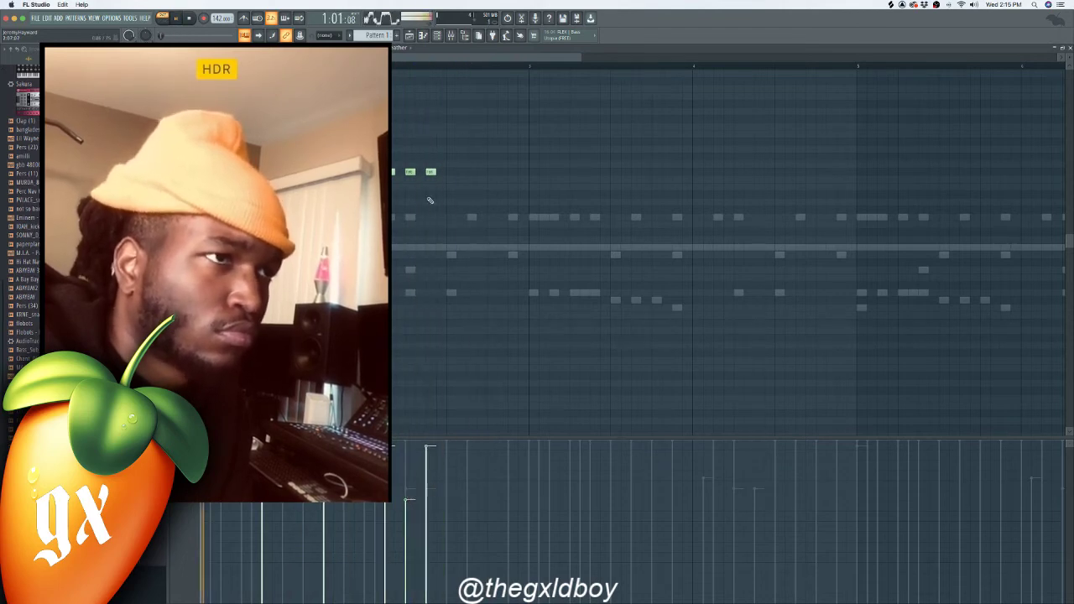
Step: Add two lower kick notes in bar 2 and a high one near its end, adjusting pitch and timing against playback
left_click(410, 314)
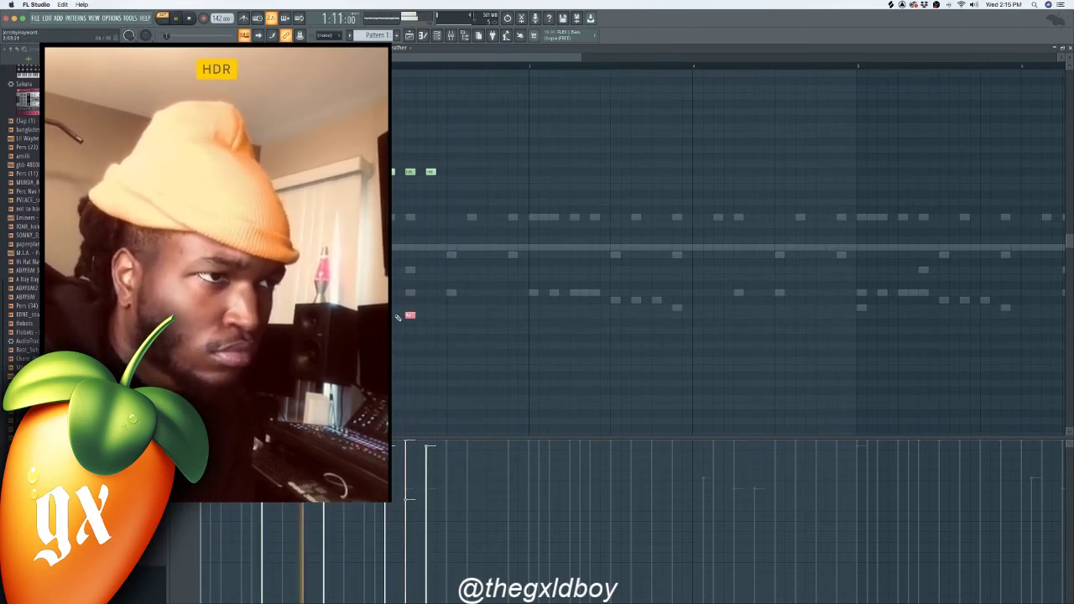
left_click(461, 322)
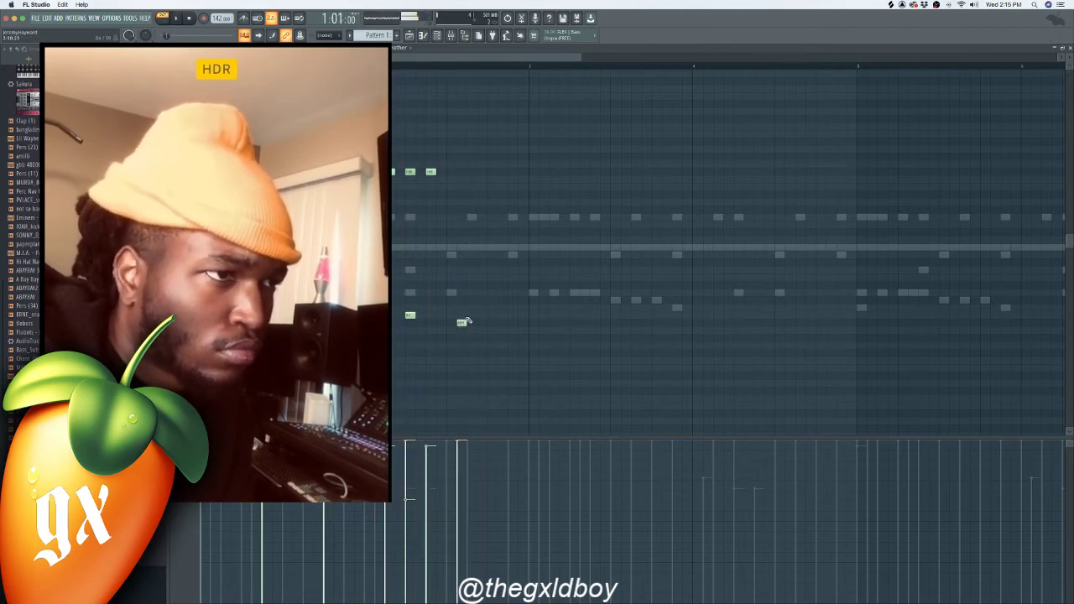
left_click_drag(462, 322, 465, 312)
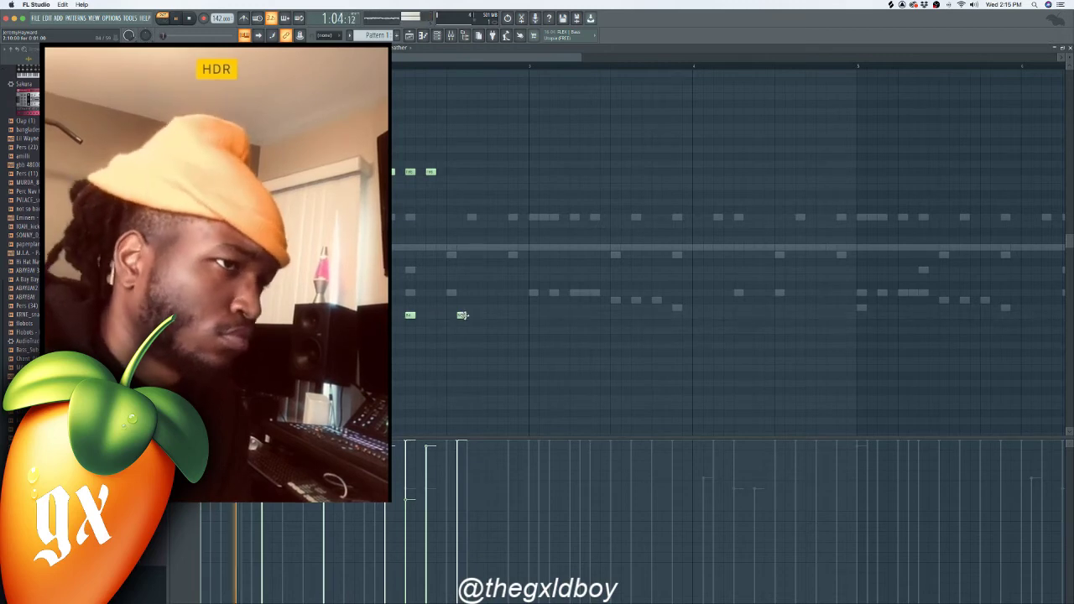
left_click_drag(463, 315, 469, 315)
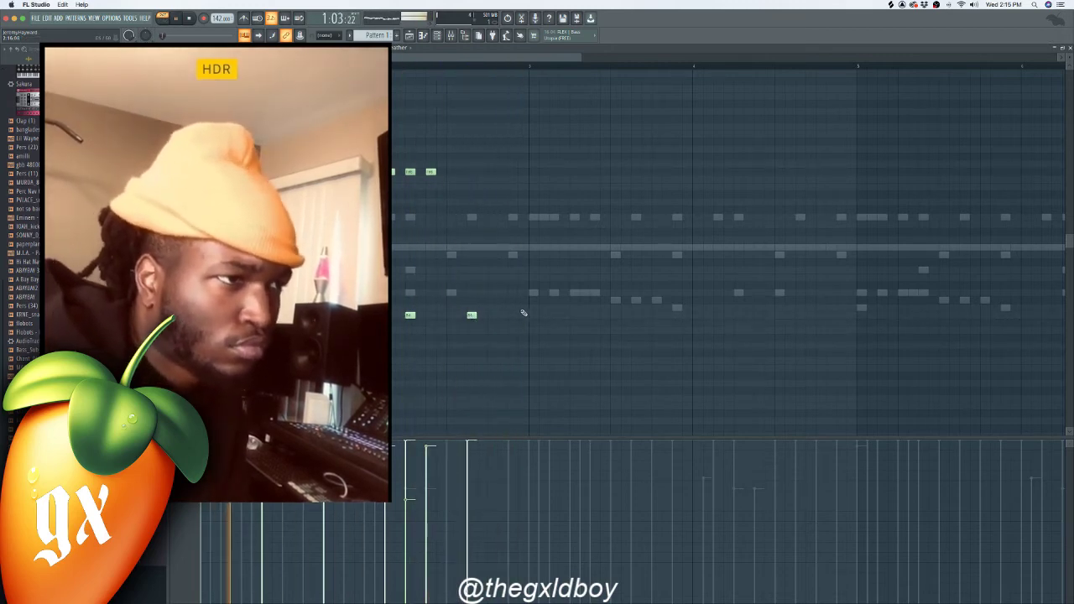
left_click(522, 285)
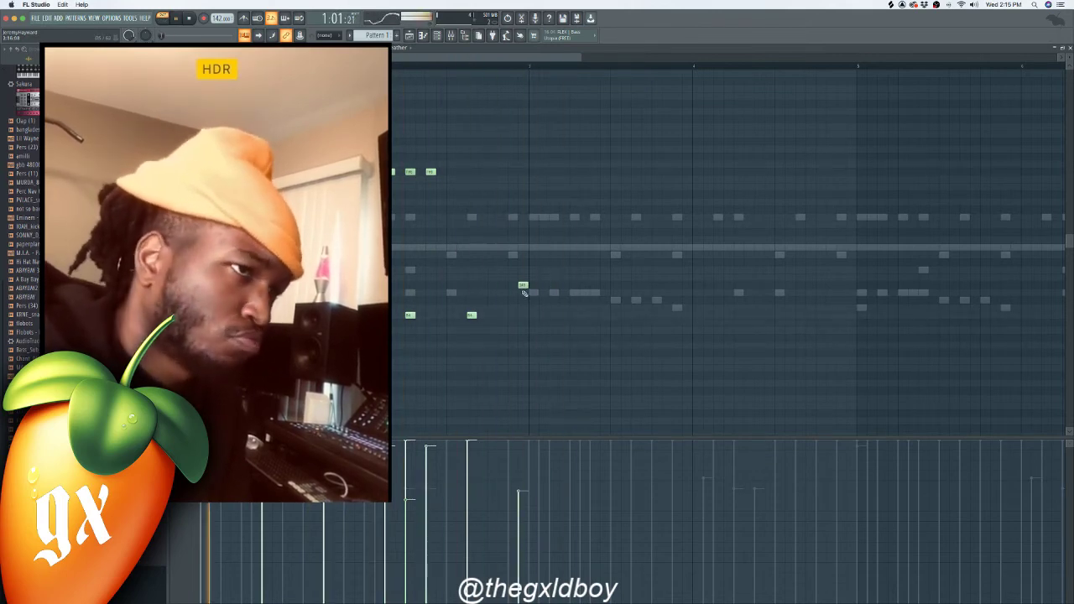
left_click_drag(524, 286, 514, 285)
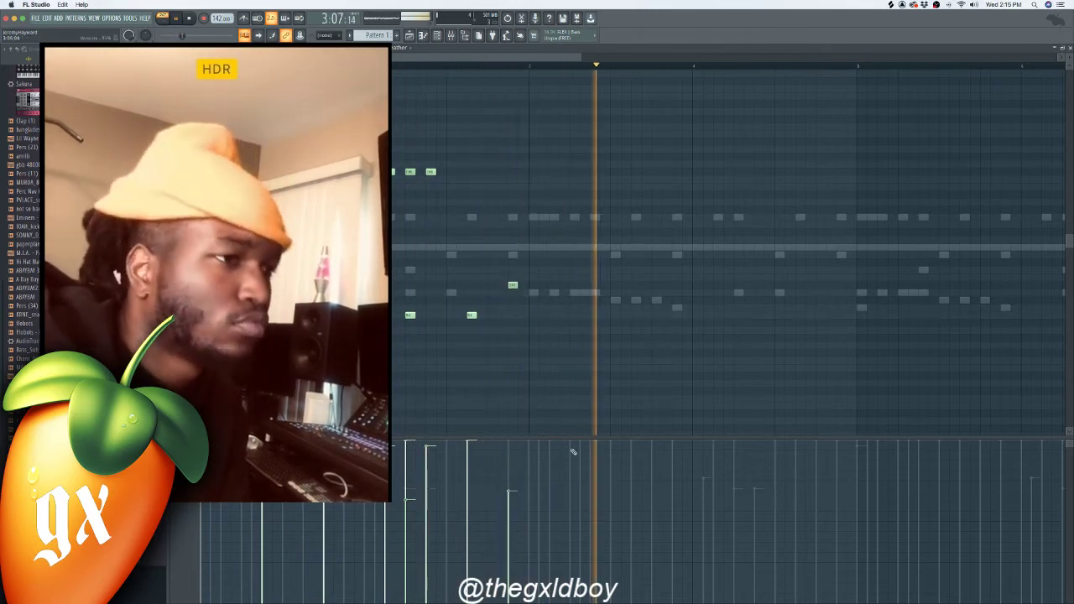
key("space")
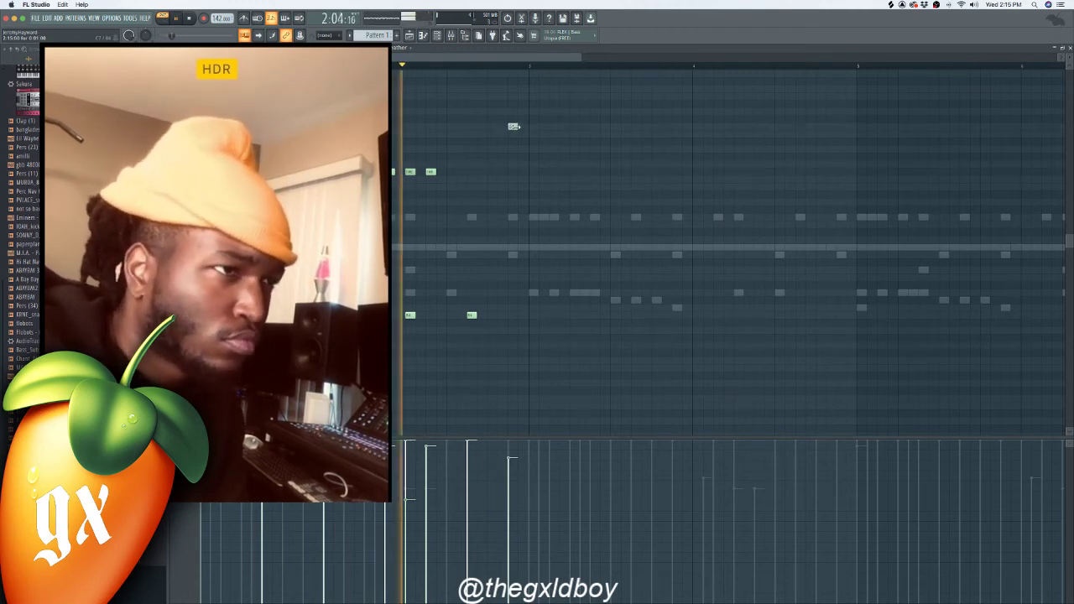
Step: Select the two-bar kick phrase and duplicate it until it fills all eight bars
left_click_drag(543, 112, 210, 338)
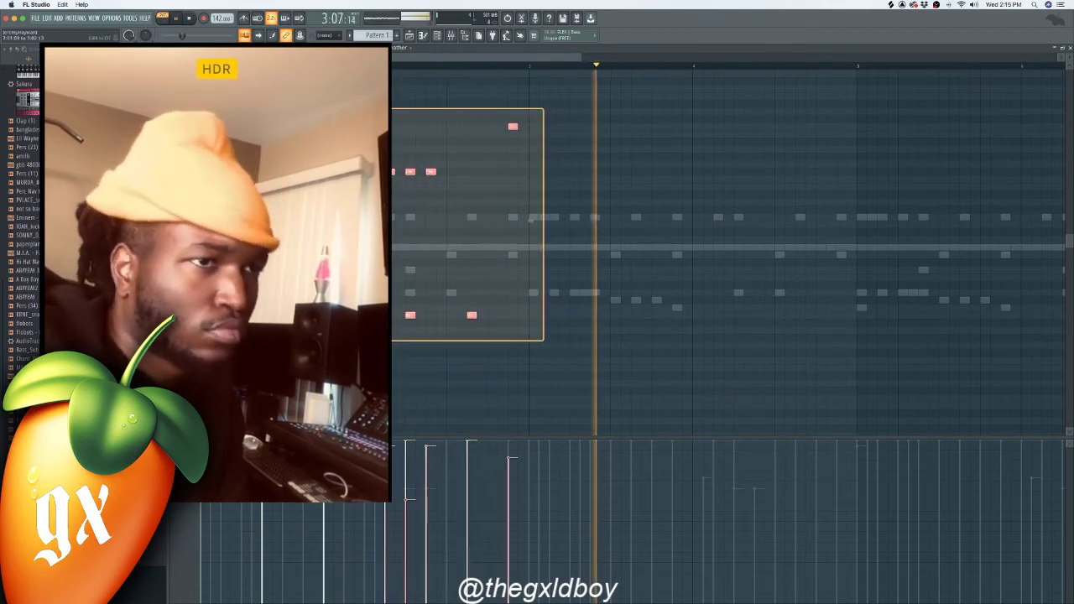
left_click_drag(368, 340, 368, 416)
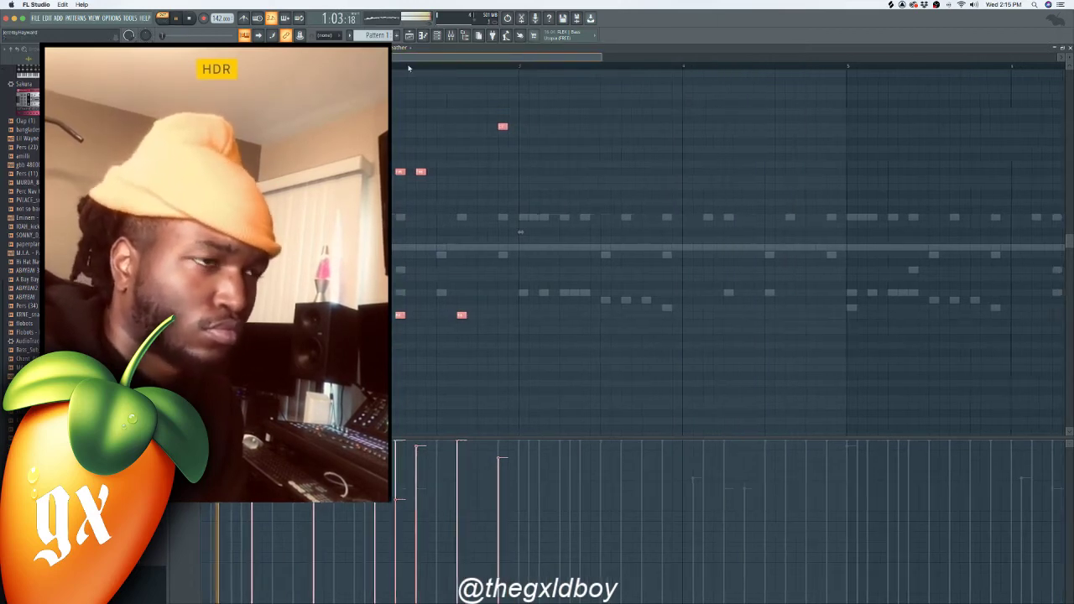
key("Delete")
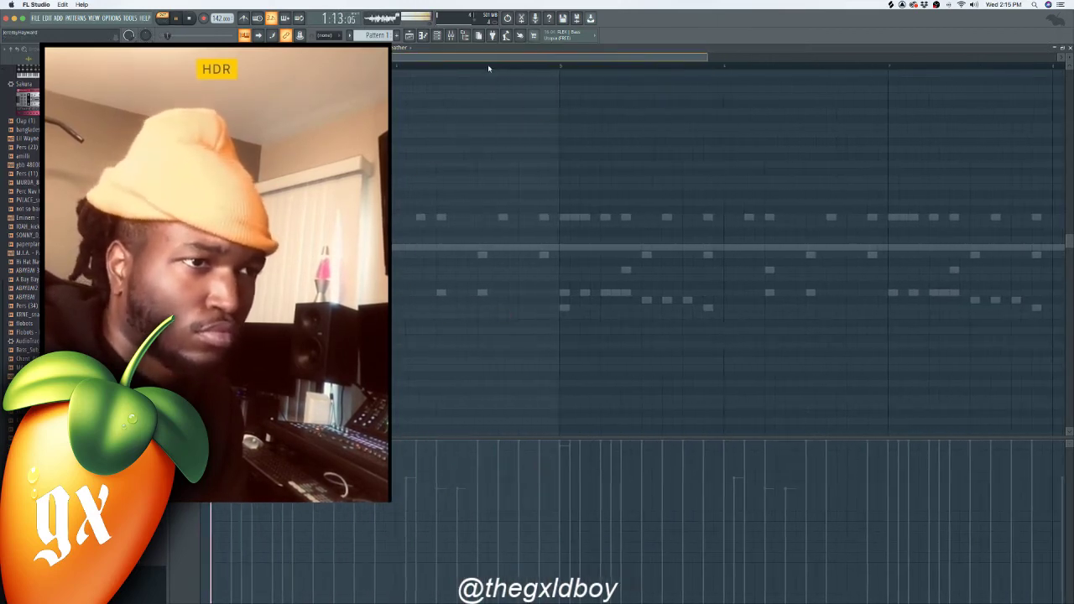
key("ctrl+z")
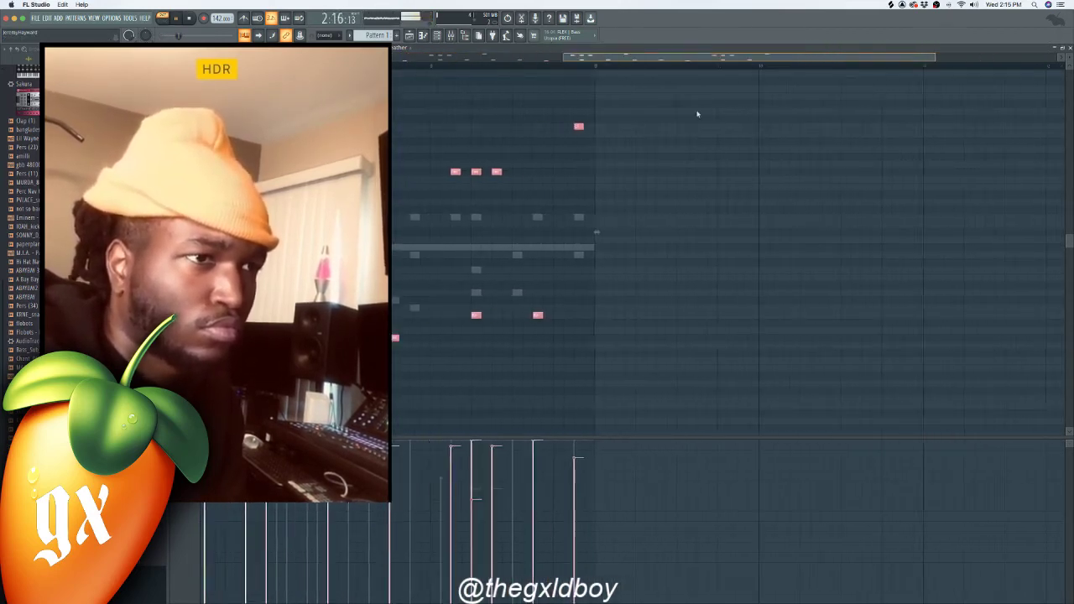
Step: Switch the piano roll to the last channel in the rack and place its notes across bars 1 and 2, following the kick rhythm
left_click(436, 35)
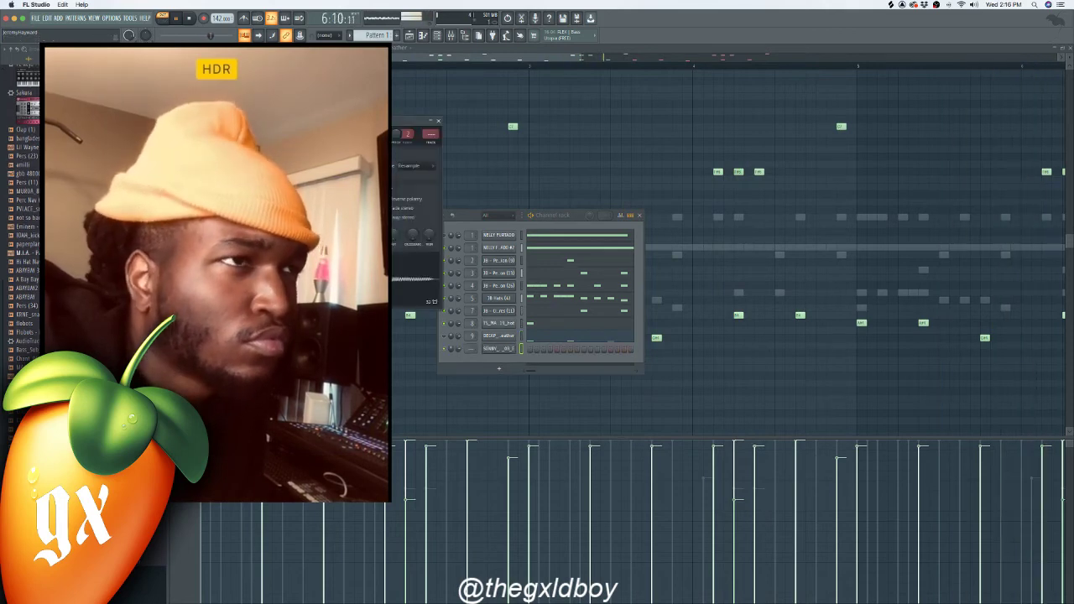
left_click(396, 48)
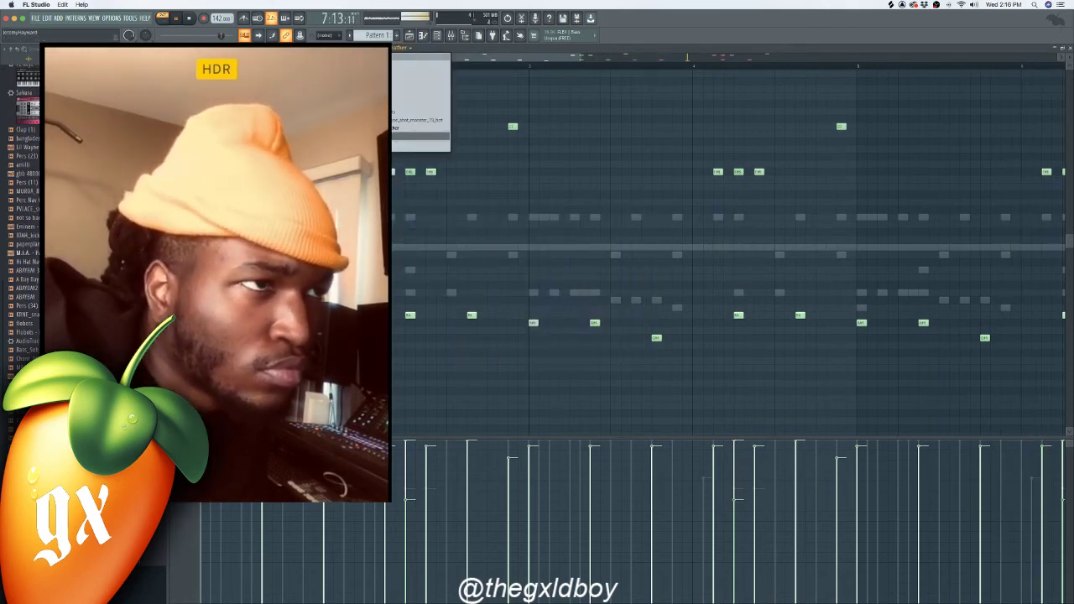
left_click(392, 135)
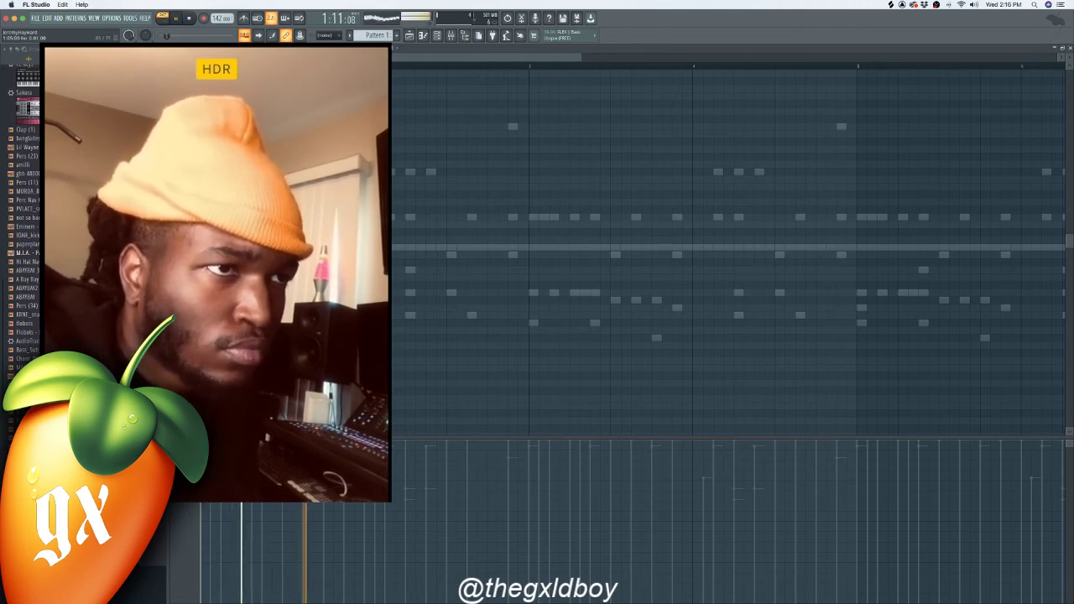
key("space")
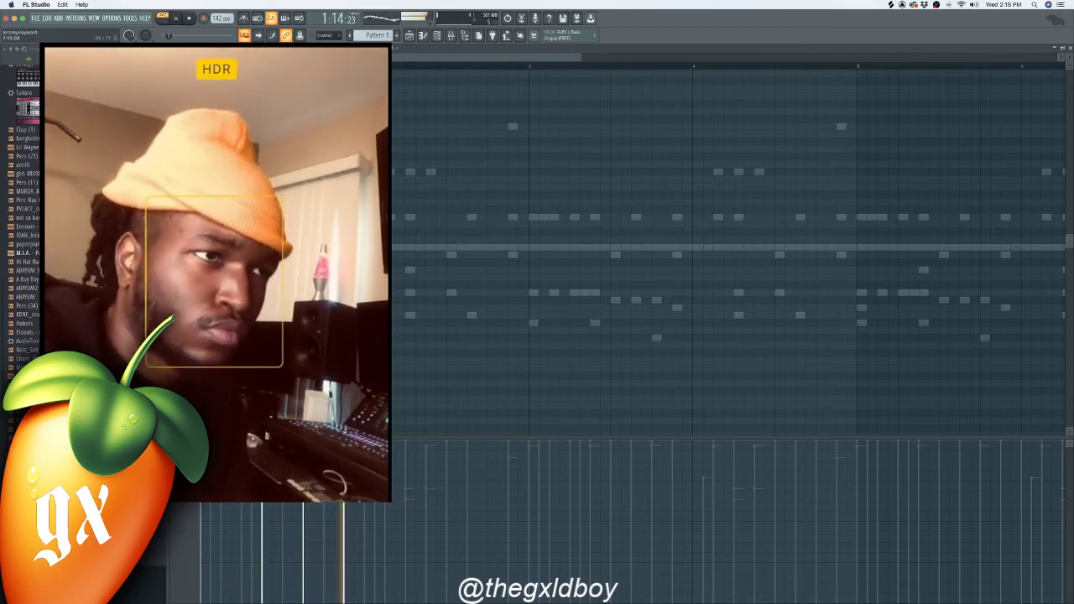
key("space")
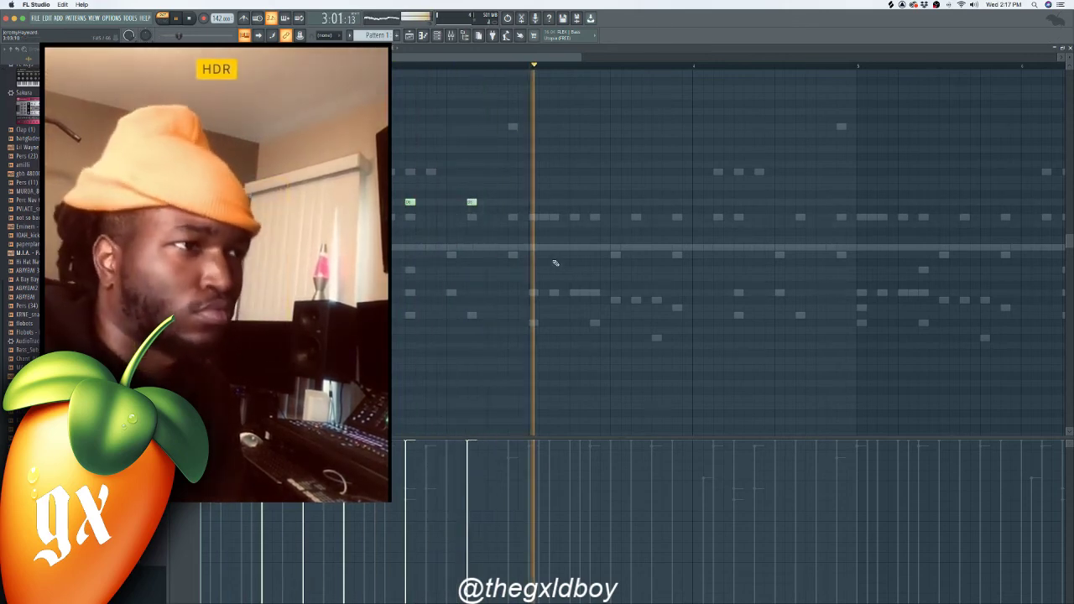
left_click(513, 126)
key("space")
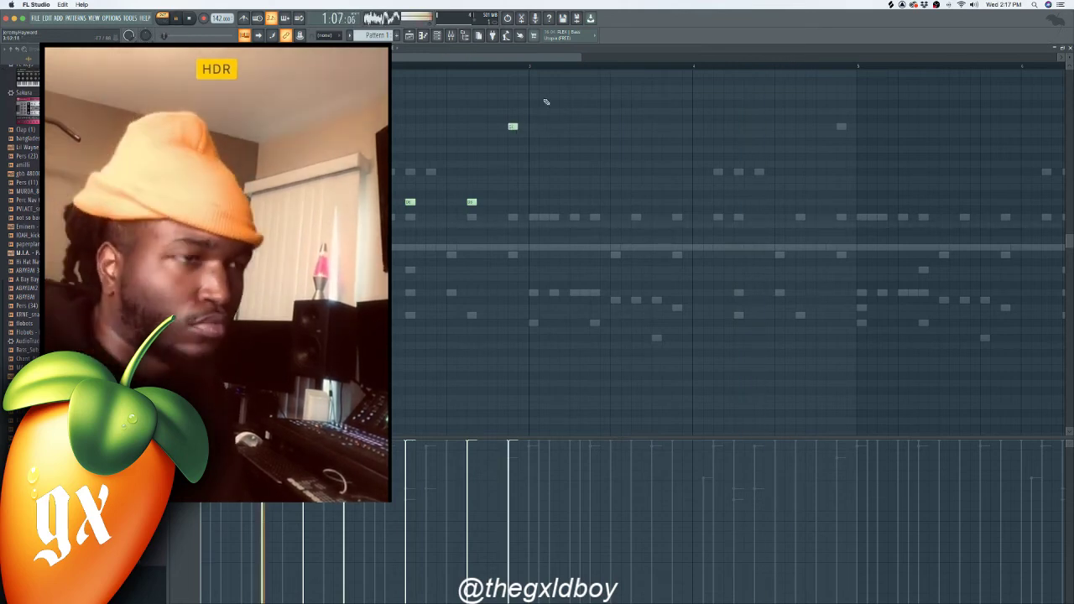
Step: Select the two-bar note phrase from bars 1 and 2 and duplicate it across the rest of the eight-bar pattern
left_click_drag(541, 94, 394, 350)
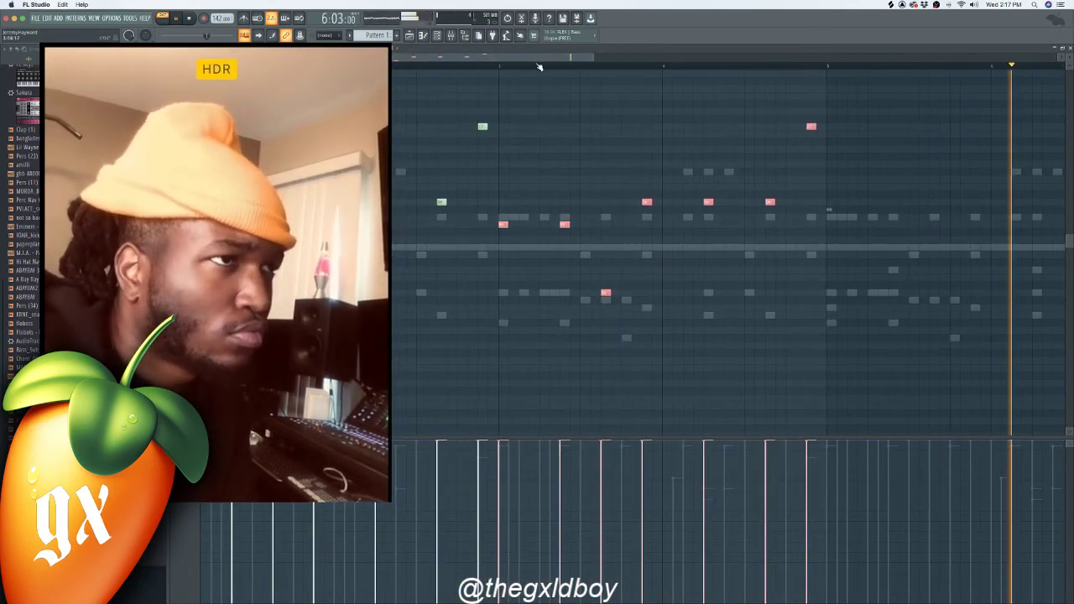
left_click_drag(515, 56, 504, 55)
left_click_drag(864, 108, 403, 357)
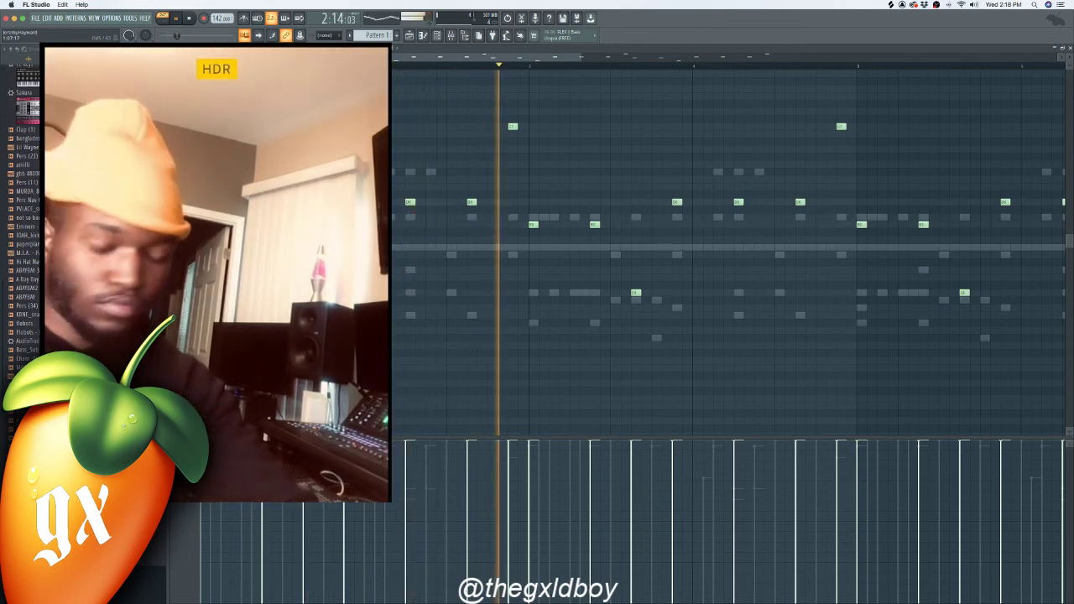
Step: Lower the system output volume by seven steps and raise it by five while the beat plays
key("XF86AudioLowerVolume")
key("XF86AudioLowerVolume")
key("XF86AudioLowerVolume")
key("XF86AudioLowerVolume")
key("XF86AudioLowerVolume")
key("XF86AudioLowerVolume")
key("XF86AudioLowerVolume")
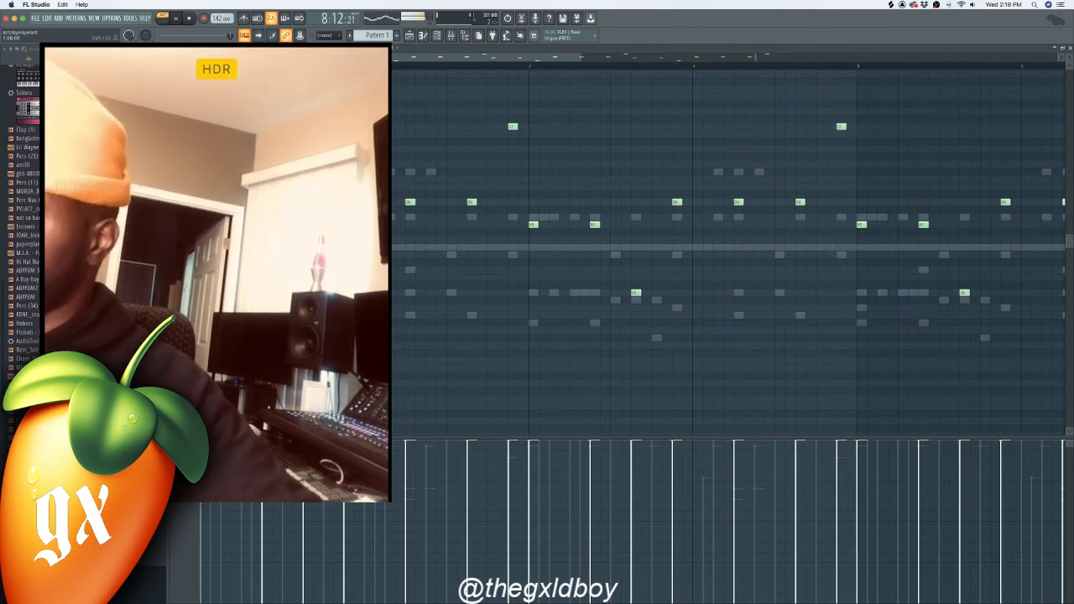
key("XF86AudioRaiseVolume")
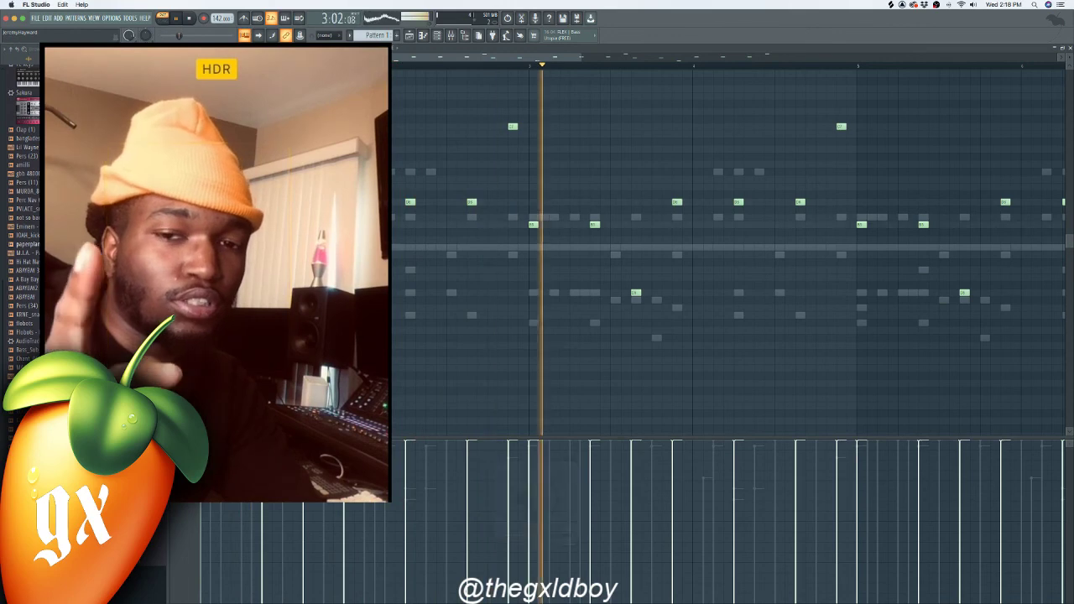
key("XF86AudioRaiseVolume")
key("XF86AudioRaiseVolume")
key("XF86AudioRaiseVolume")
key("XF86AudioRaiseVolume")
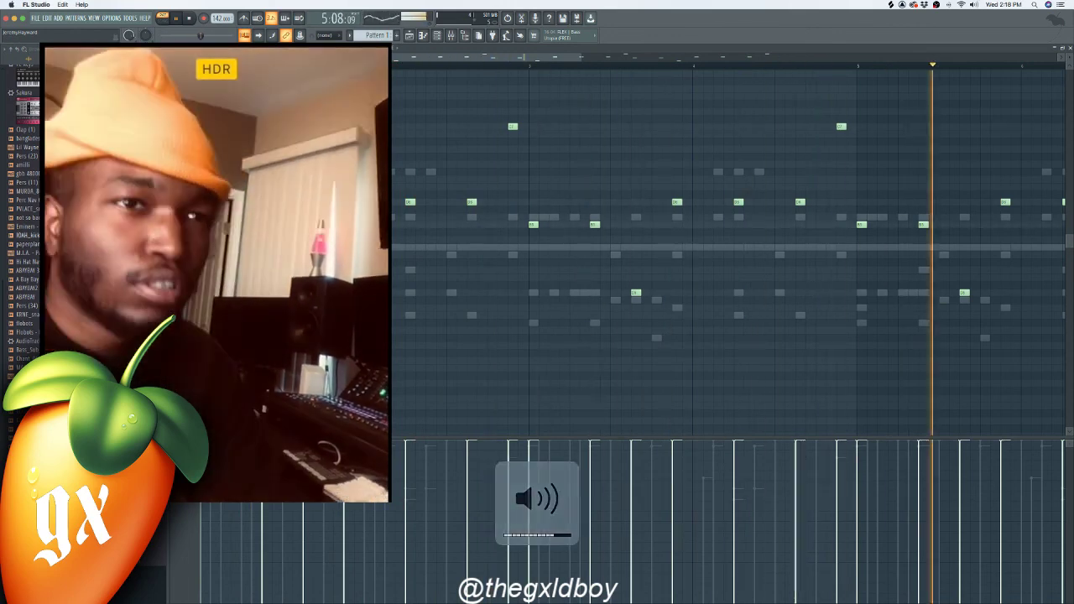
Step: Switch to OBS Studio to check the audio mixer levels and raise the system volume one step
mouse_move(2, 216)
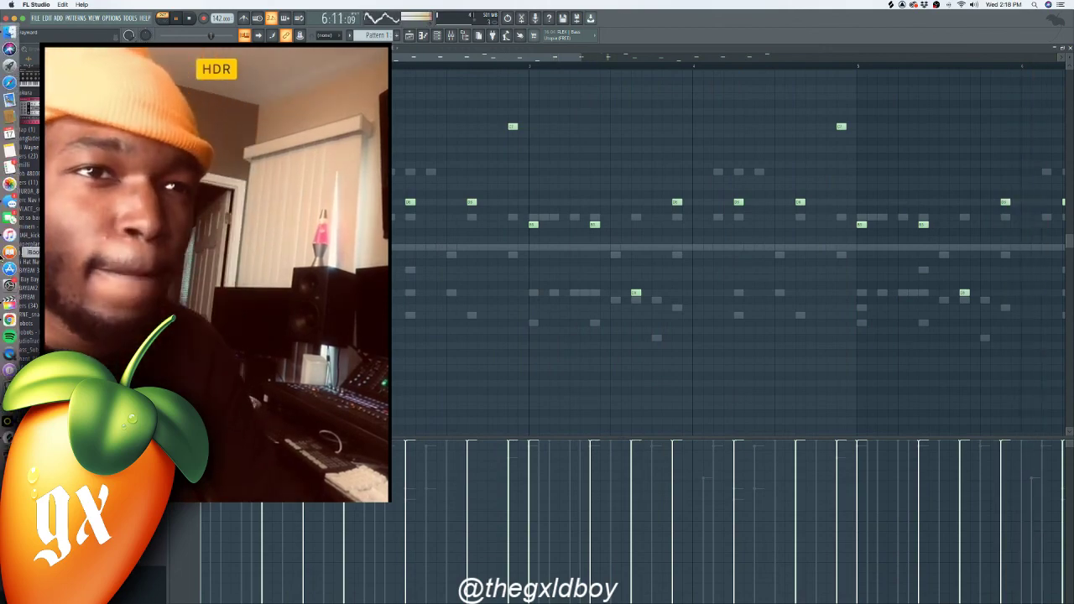
left_click(9, 436)
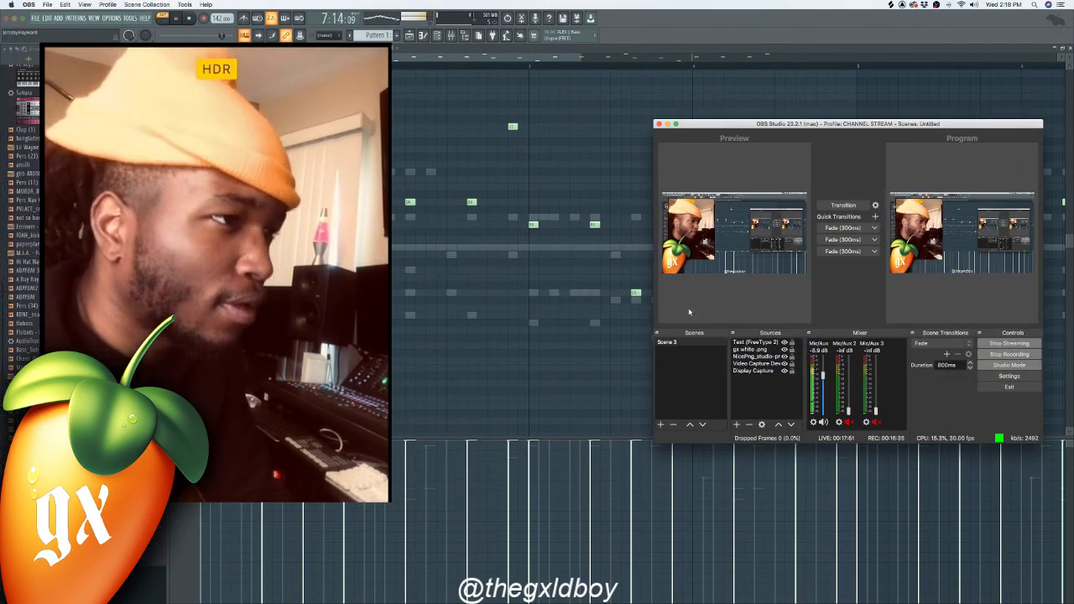
key("XF86AudioRaiseVolume")
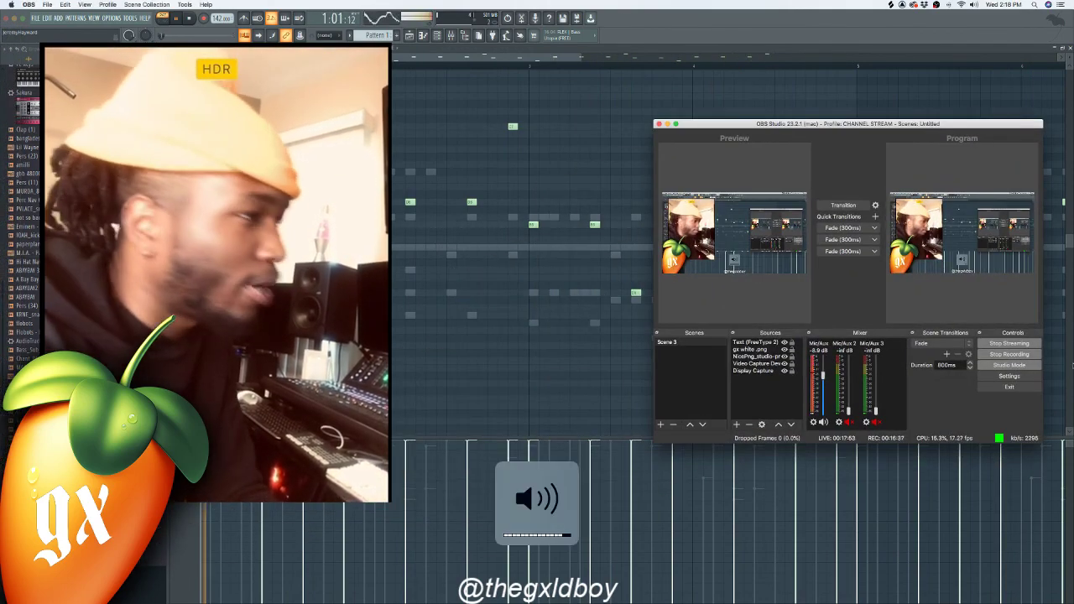